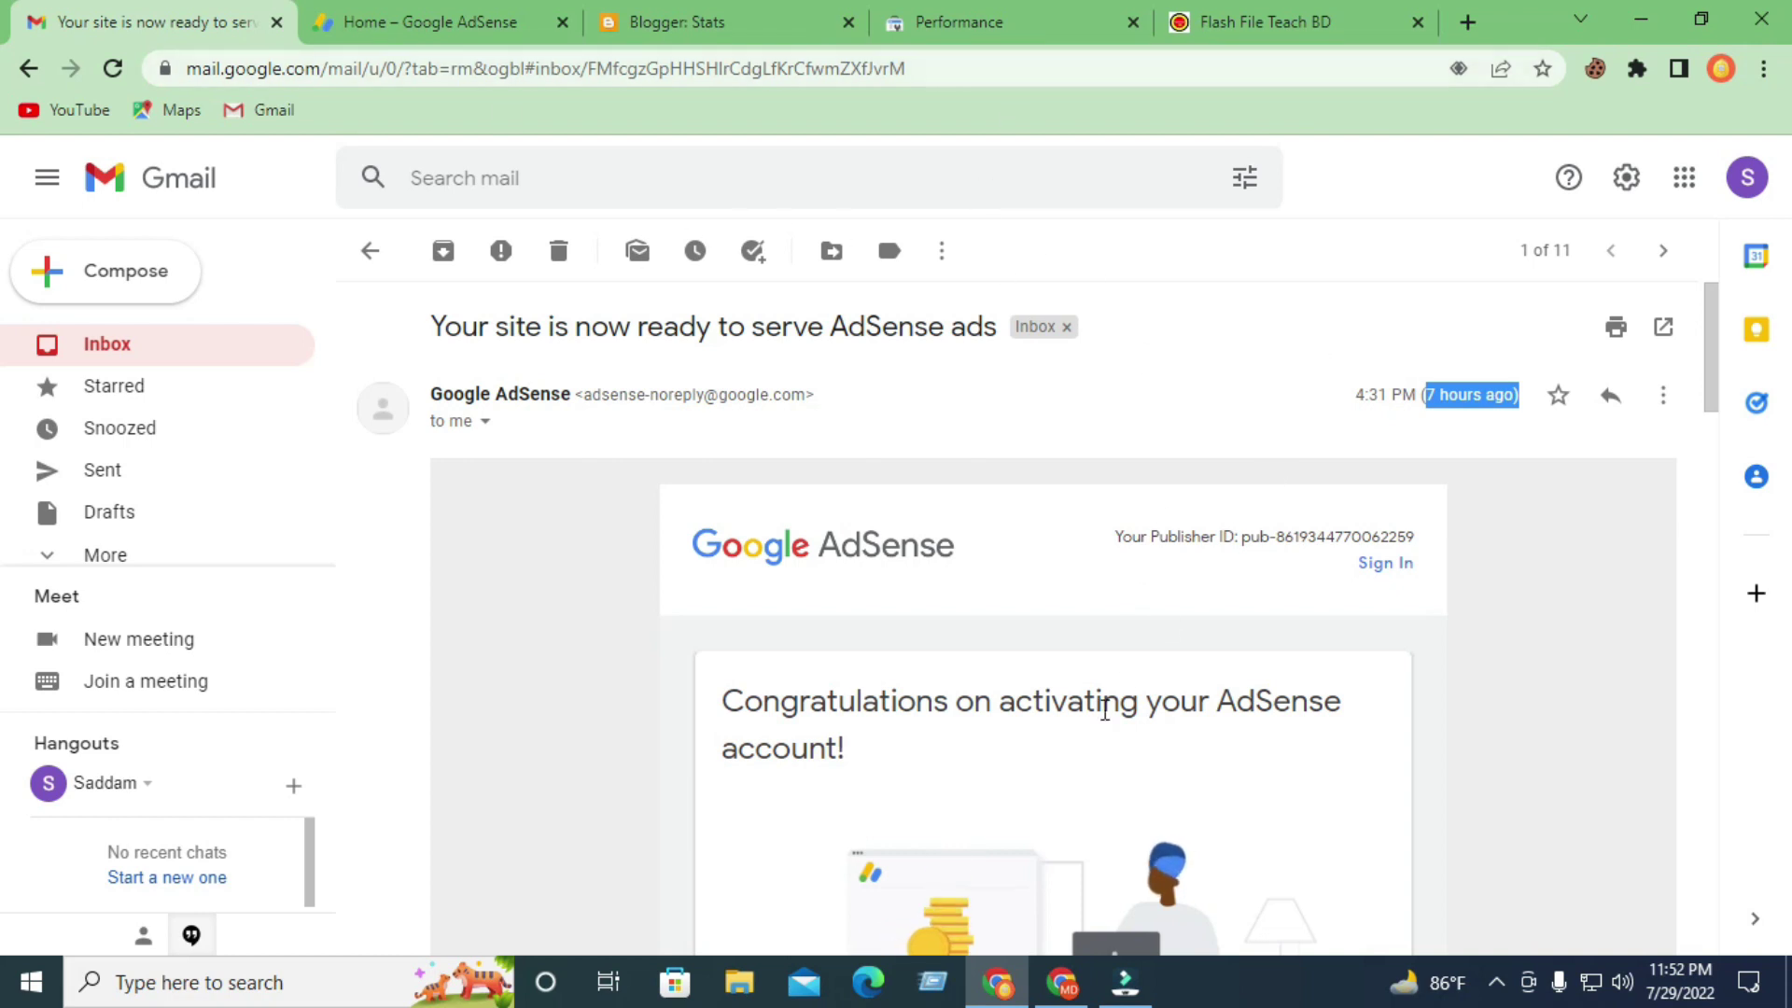
Switch to the browser window showing ajkerit.com and open the AdSense and SEO course page from the site's navigation.
{"action": "left_click", "coordinate": [1061, 982]}
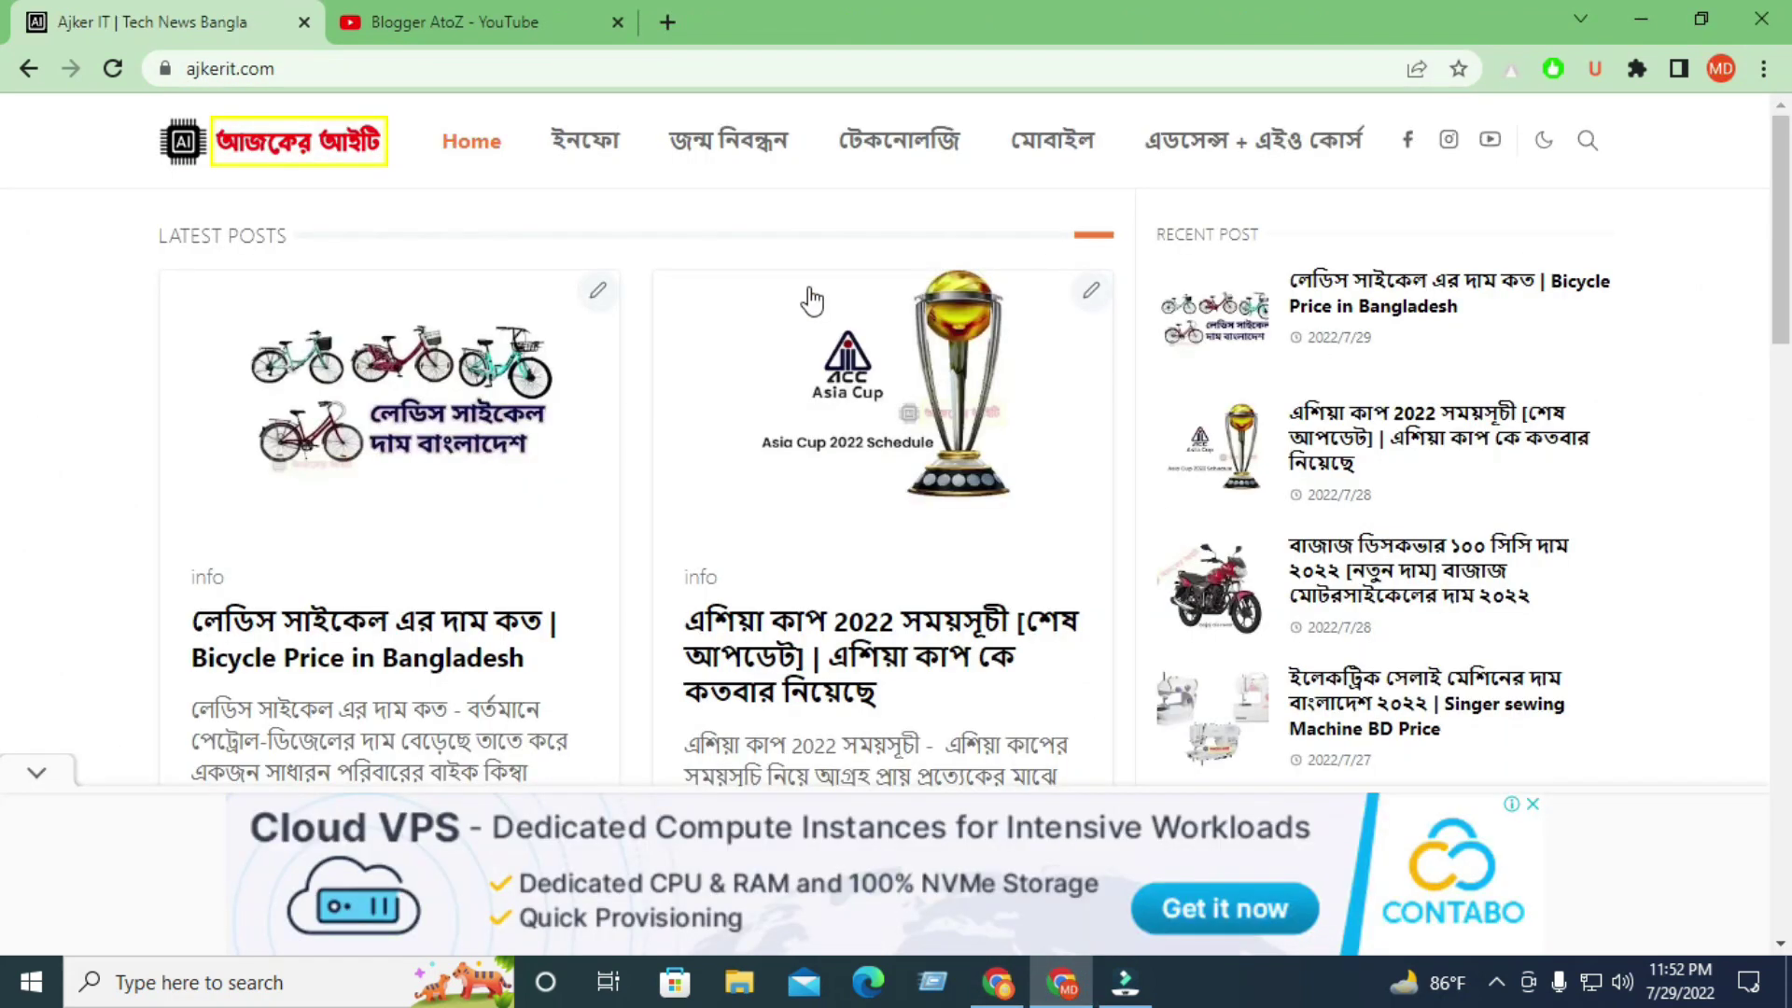
{"action": "left_click", "coordinate": [1232, 149]}
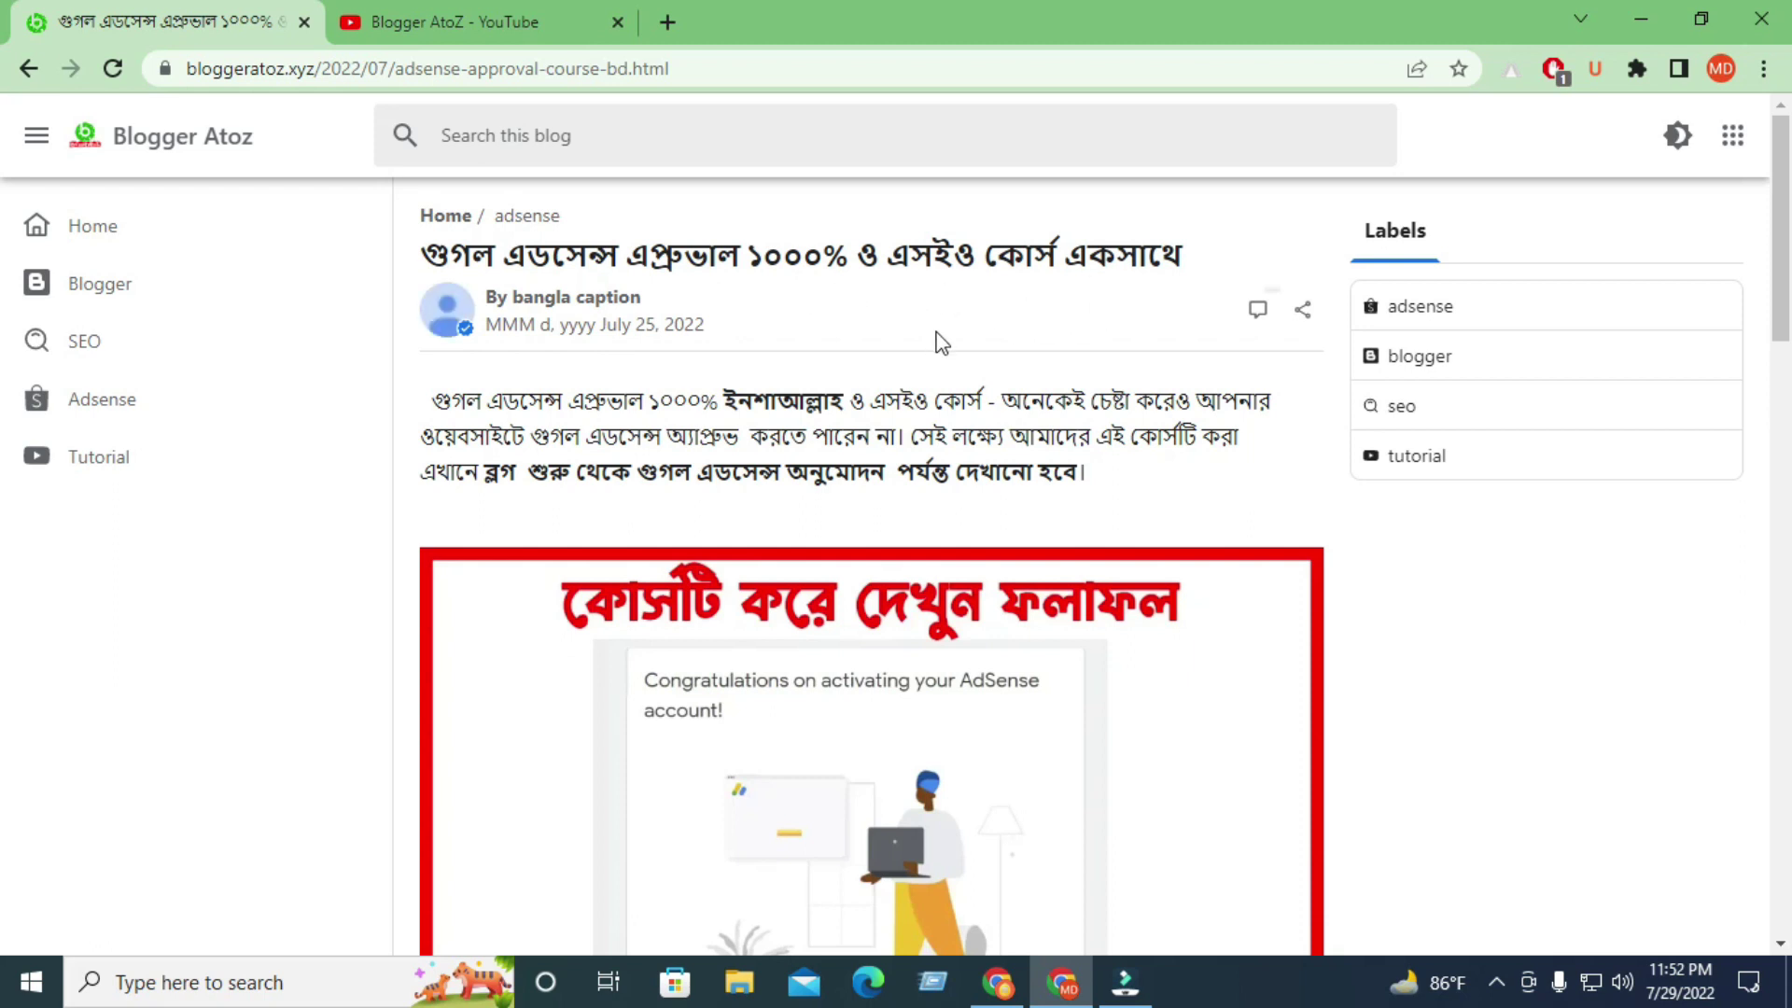
{"action": "scroll", "coordinate": [933, 333], "scroll_direction": "down", "scroll_amount": 9}
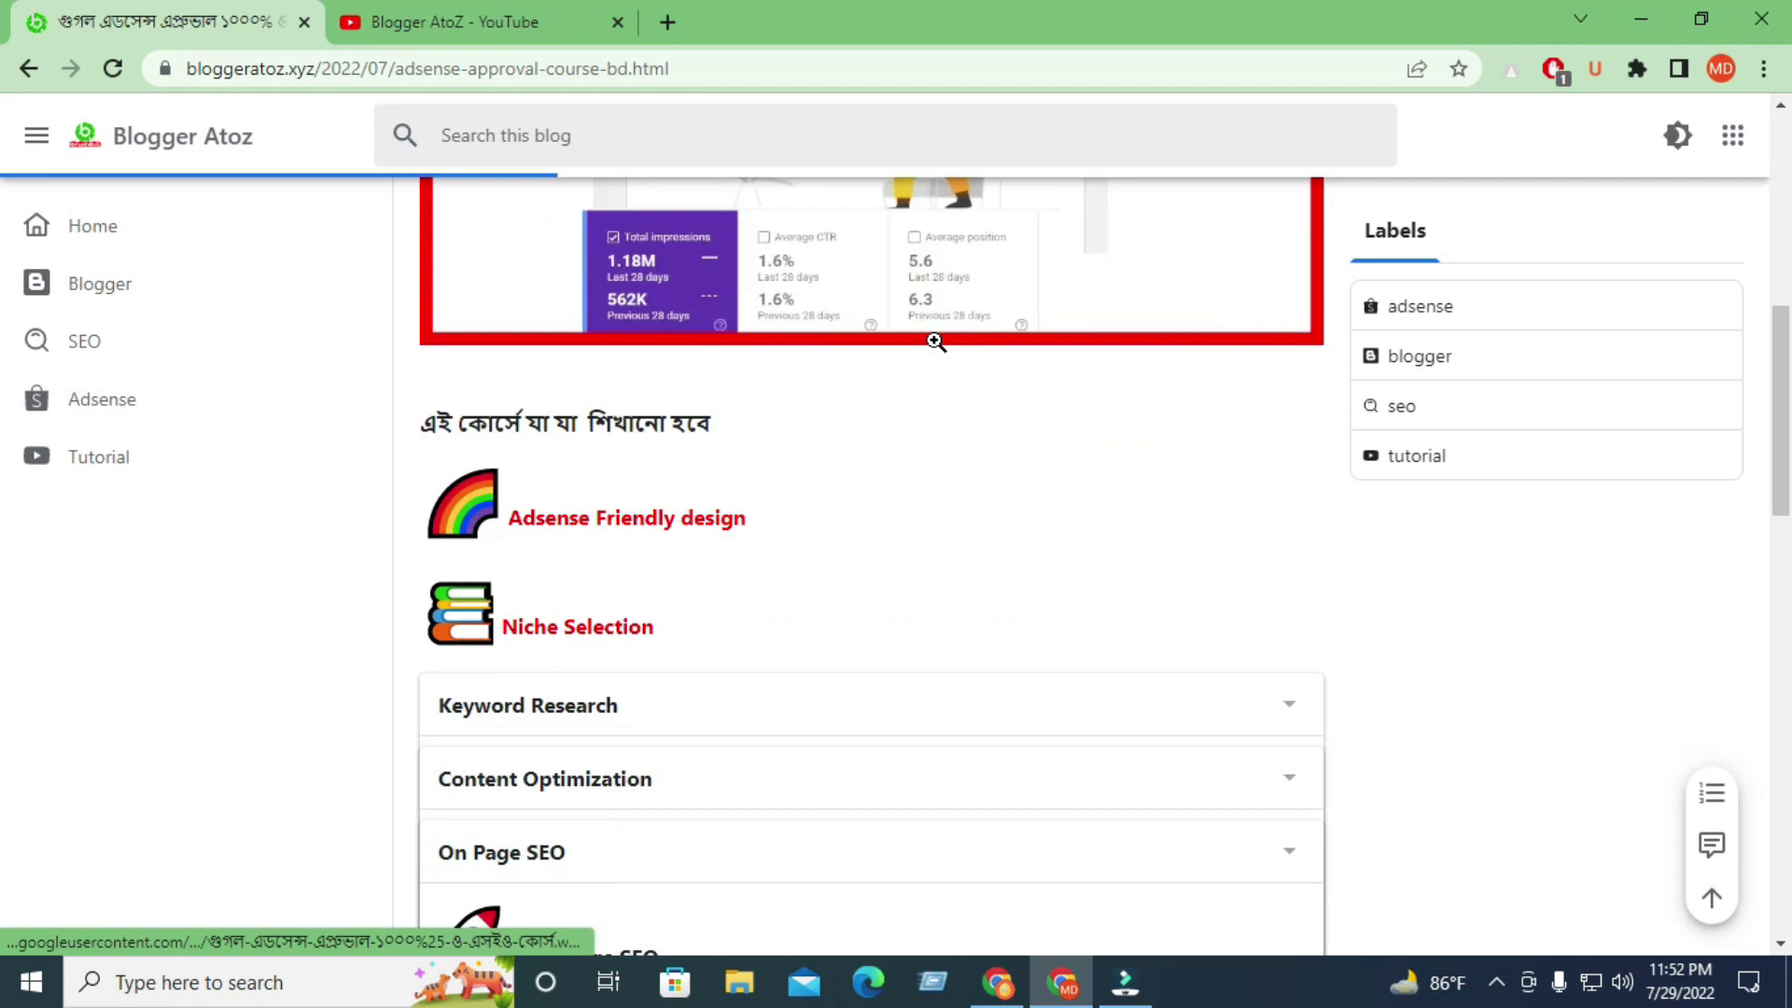
{"action": "scroll", "coordinate": [859, 427], "scroll_direction": "down", "scroll_amount": 1}
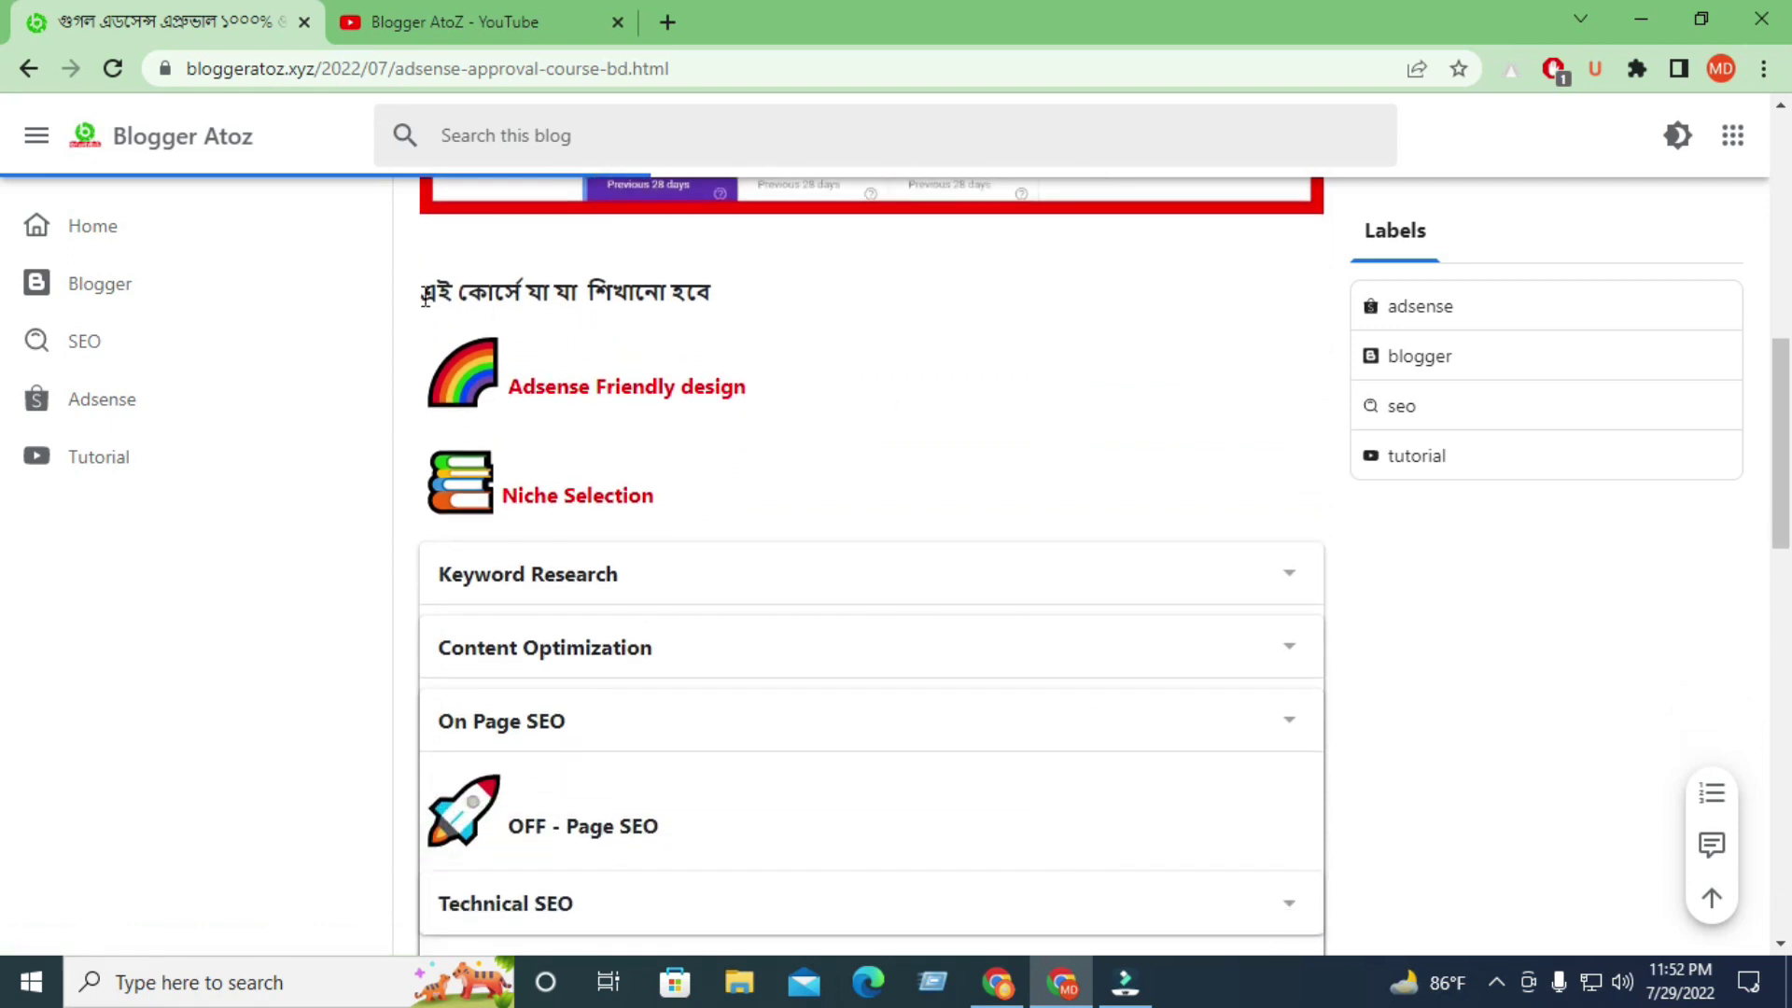
Expand the Keyword Research, Content Optimization, On Page SEO and Technical SEO sections of the course outline to read their parts.
{"action": "triple_click", "coordinate": [802, 305]}
{"action": "scroll", "coordinate": [792, 372], "scroll_direction": "down", "scroll_amount": 3}
{"action": "left_click", "coordinate": [932, 308]}
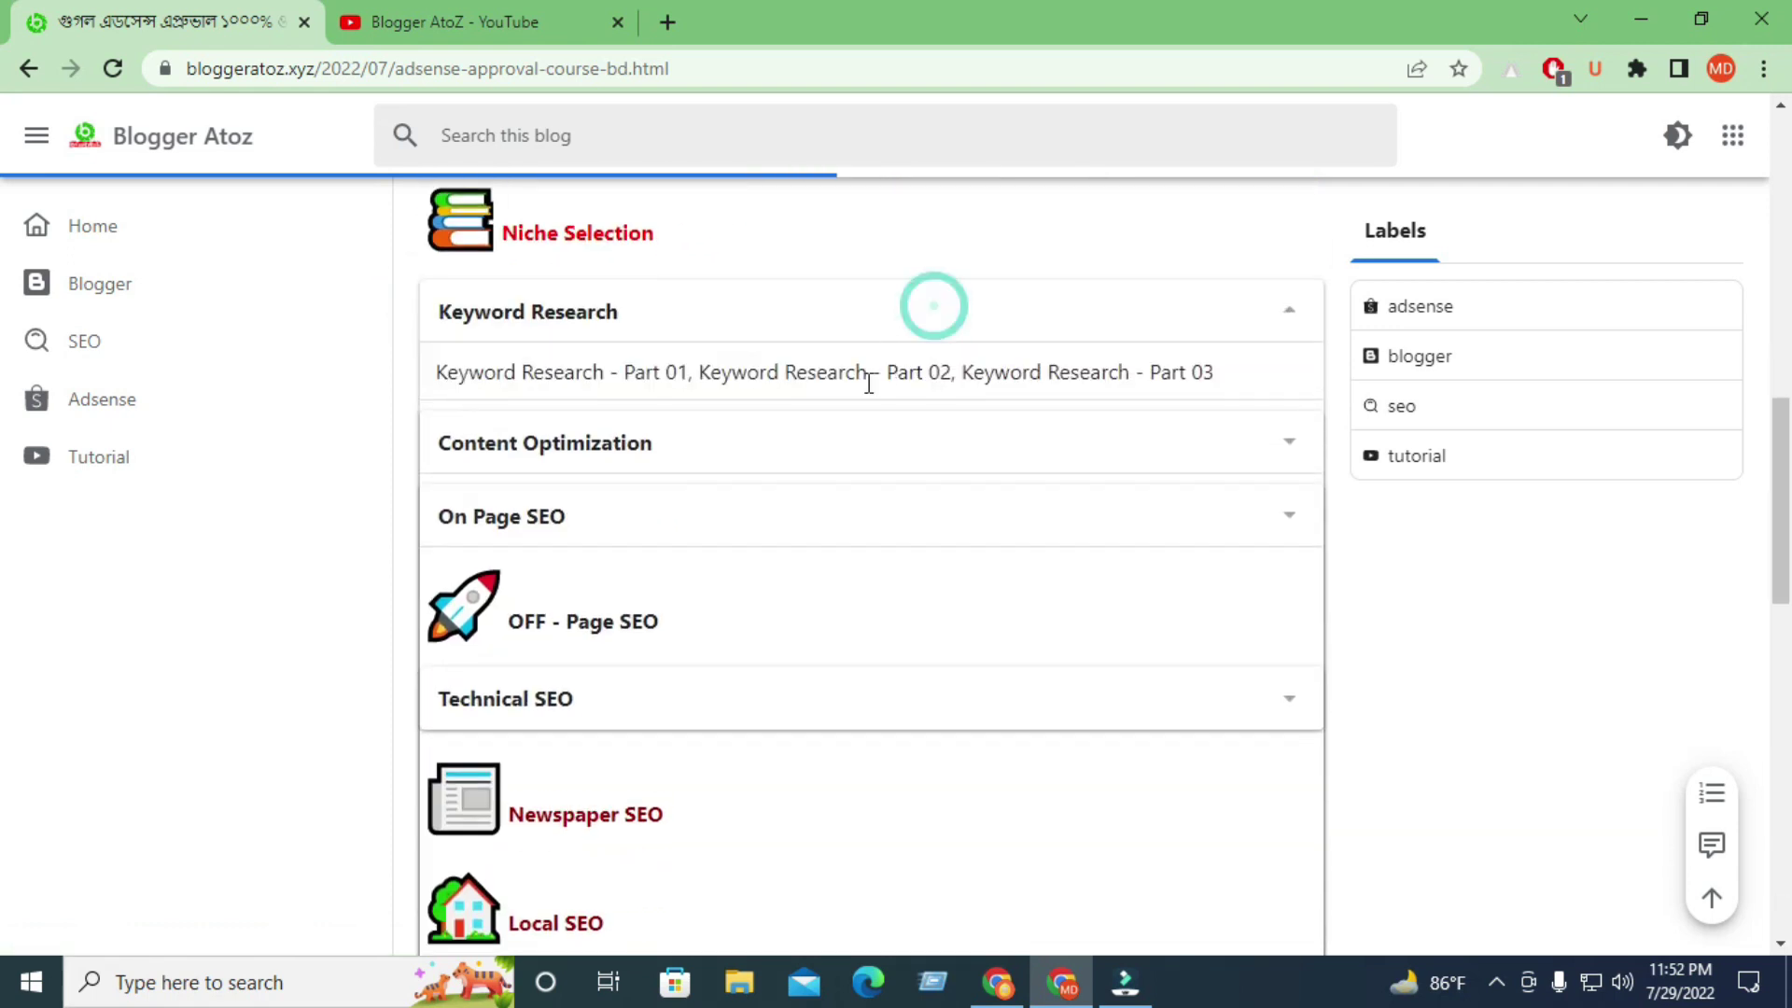
{"action": "left_click", "coordinate": [724, 444]}
{"action": "left_click", "coordinate": [744, 580]}
{"action": "scroll", "coordinate": [794, 560], "scroll_direction": "down", "scroll_amount": 3}
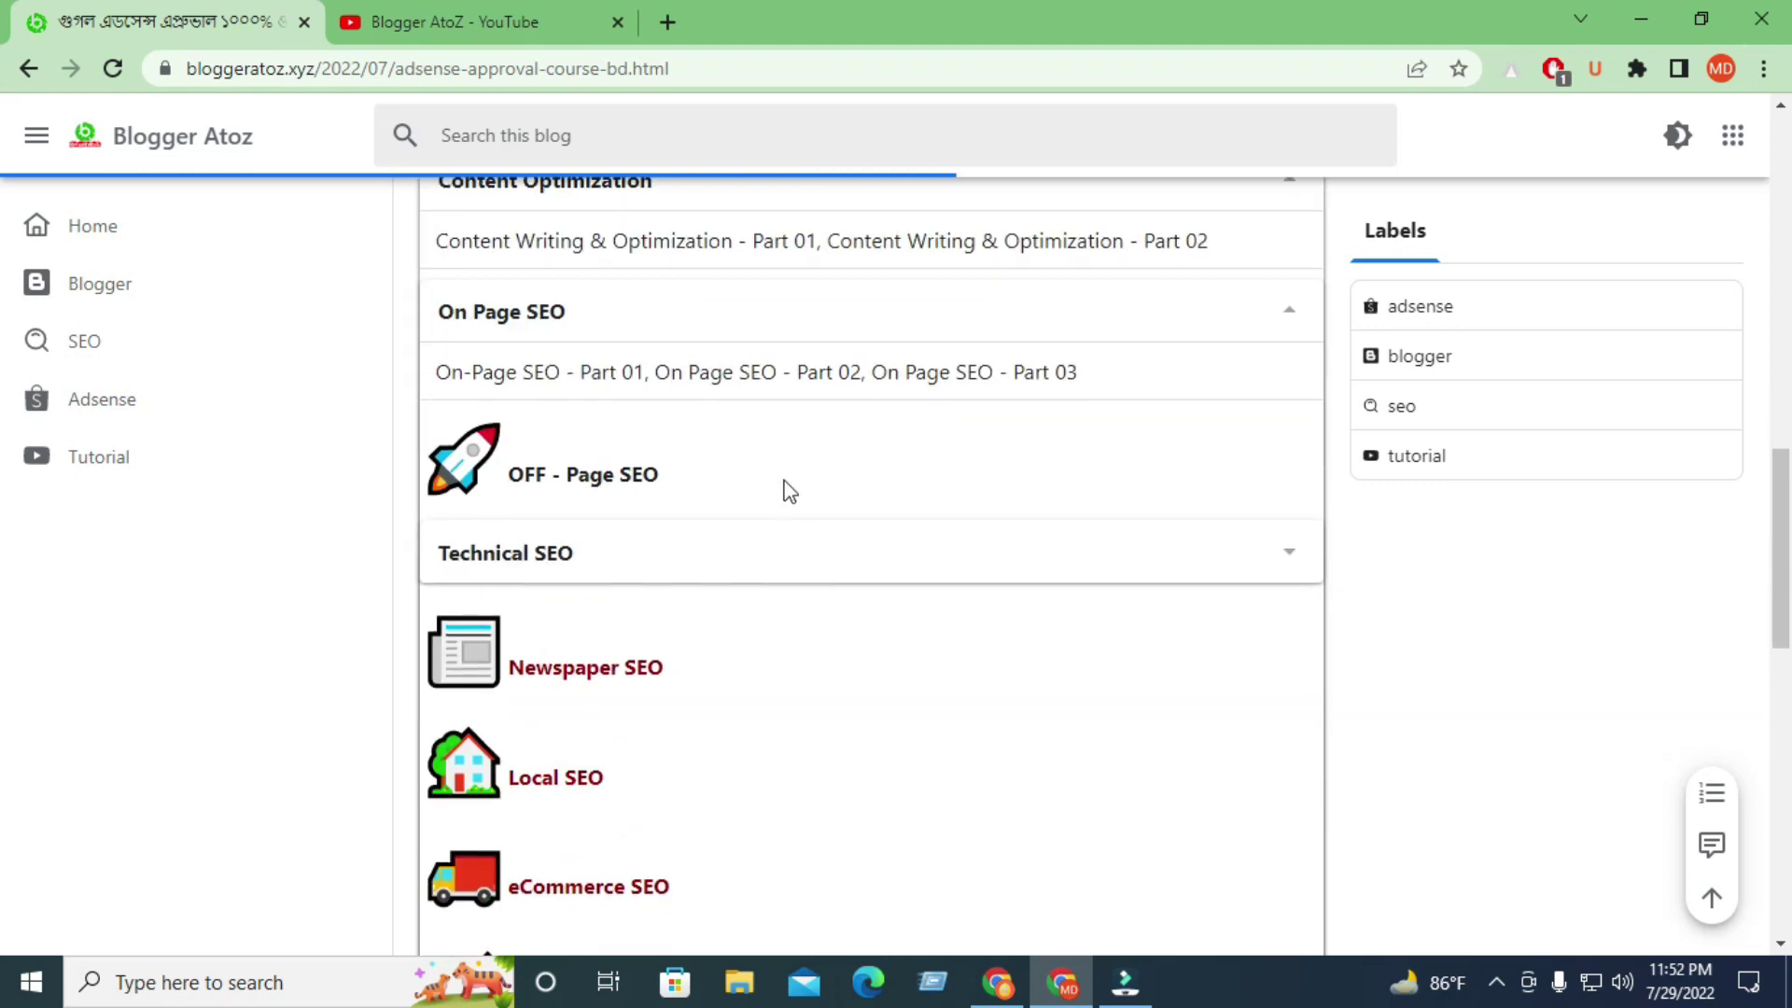
{"action": "left_click", "coordinate": [908, 588]}
{"action": "scroll", "coordinate": [1080, 563], "scroll_direction": "down", "scroll_amount": 7}
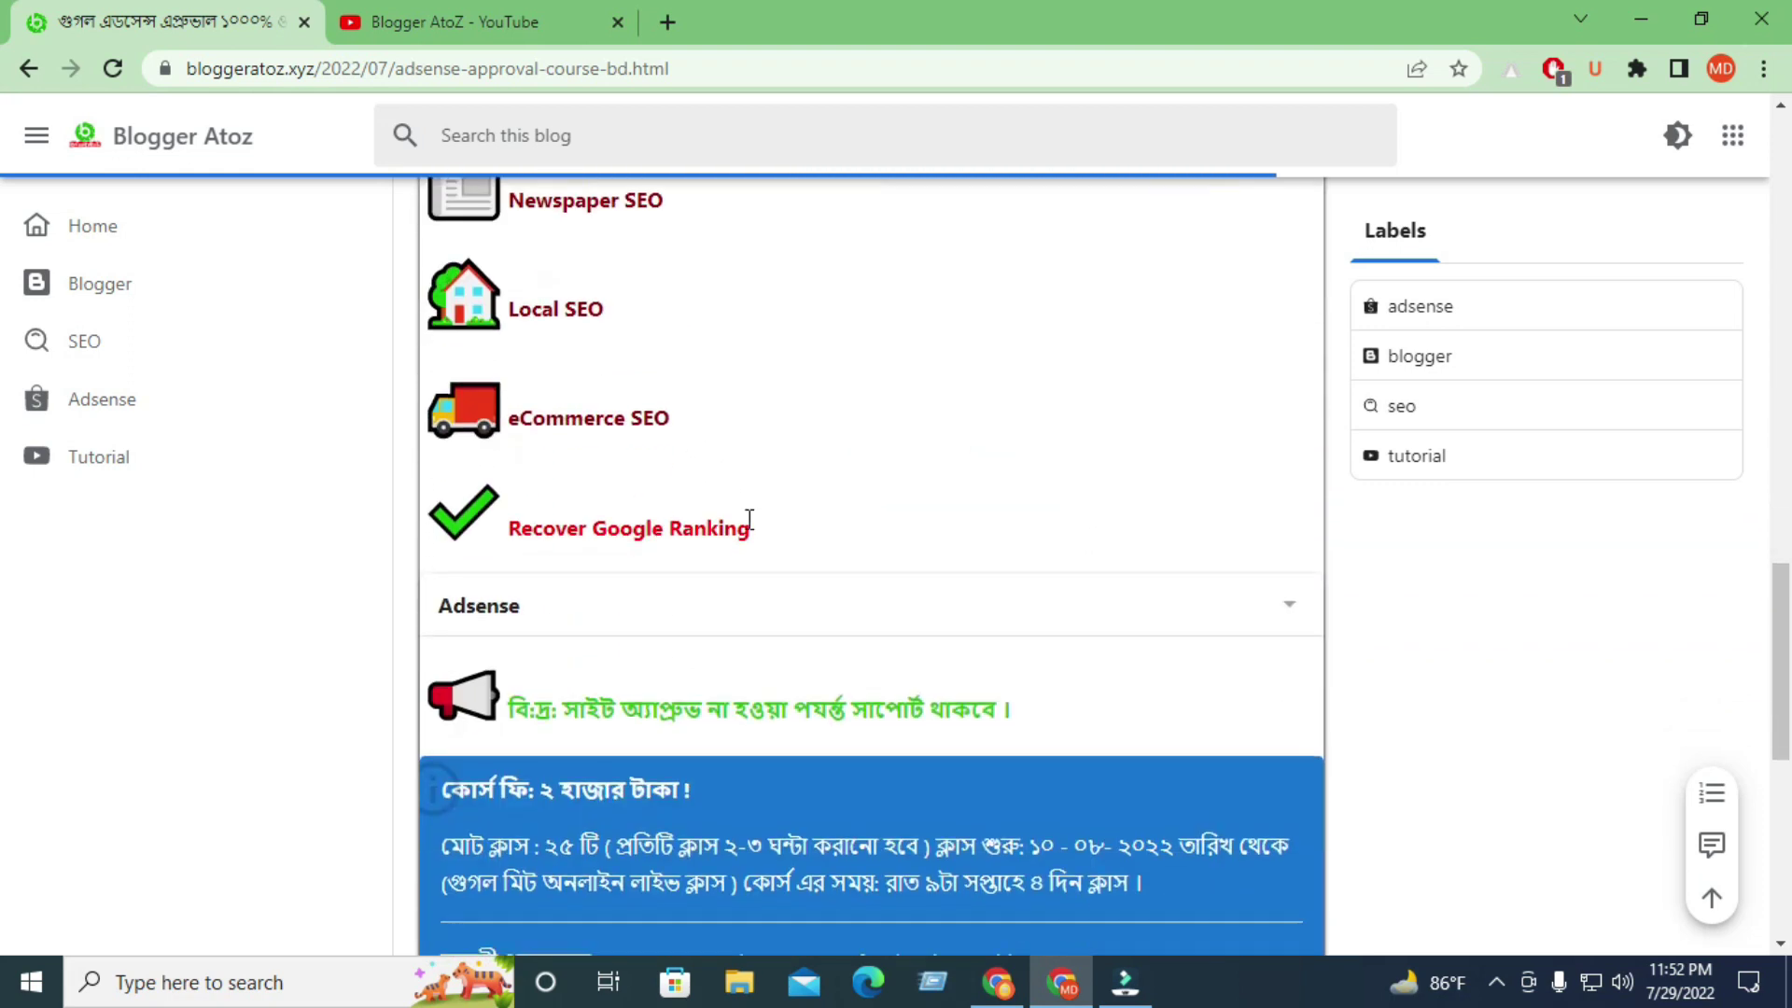
Expand the Adsense section of the course outline and highlight the course fee in the blue information box.
{"action": "scroll", "coordinate": [684, 360], "scroll_direction": "up", "scroll_amount": 3}
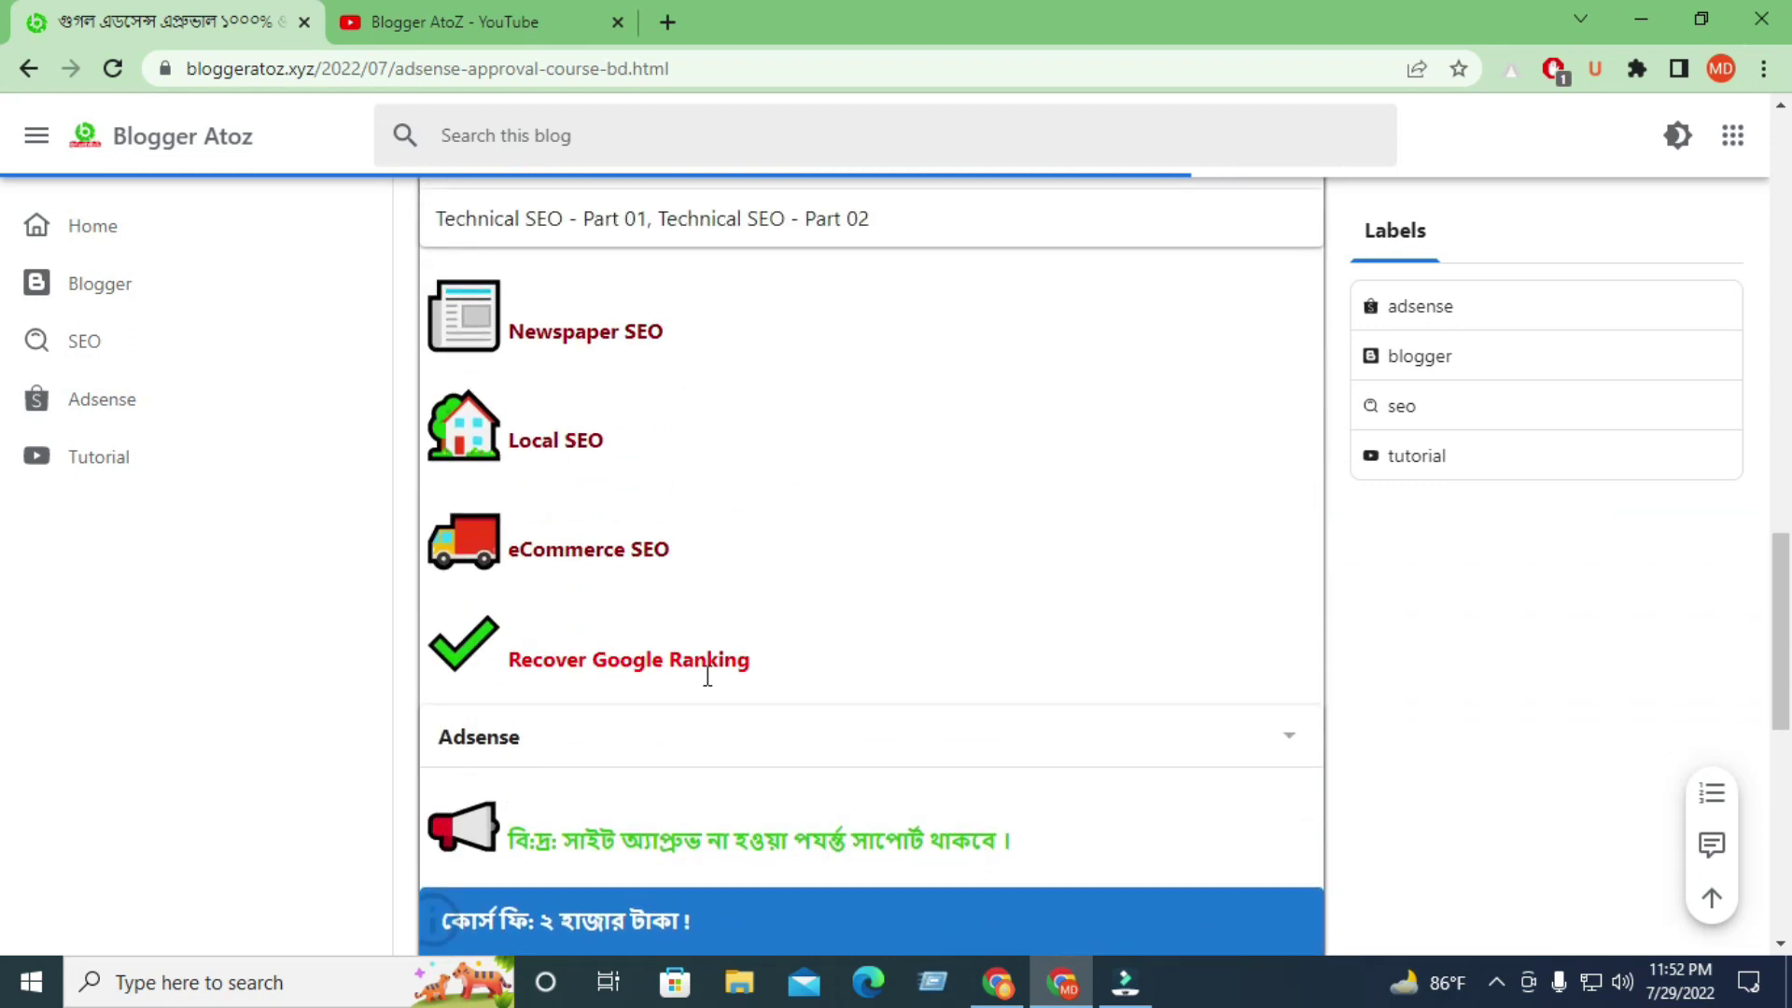
{"action": "left_click", "coordinate": [1104, 758]}
{"action": "scroll", "coordinate": [796, 640], "scroll_direction": "down", "scroll_amount": 6}
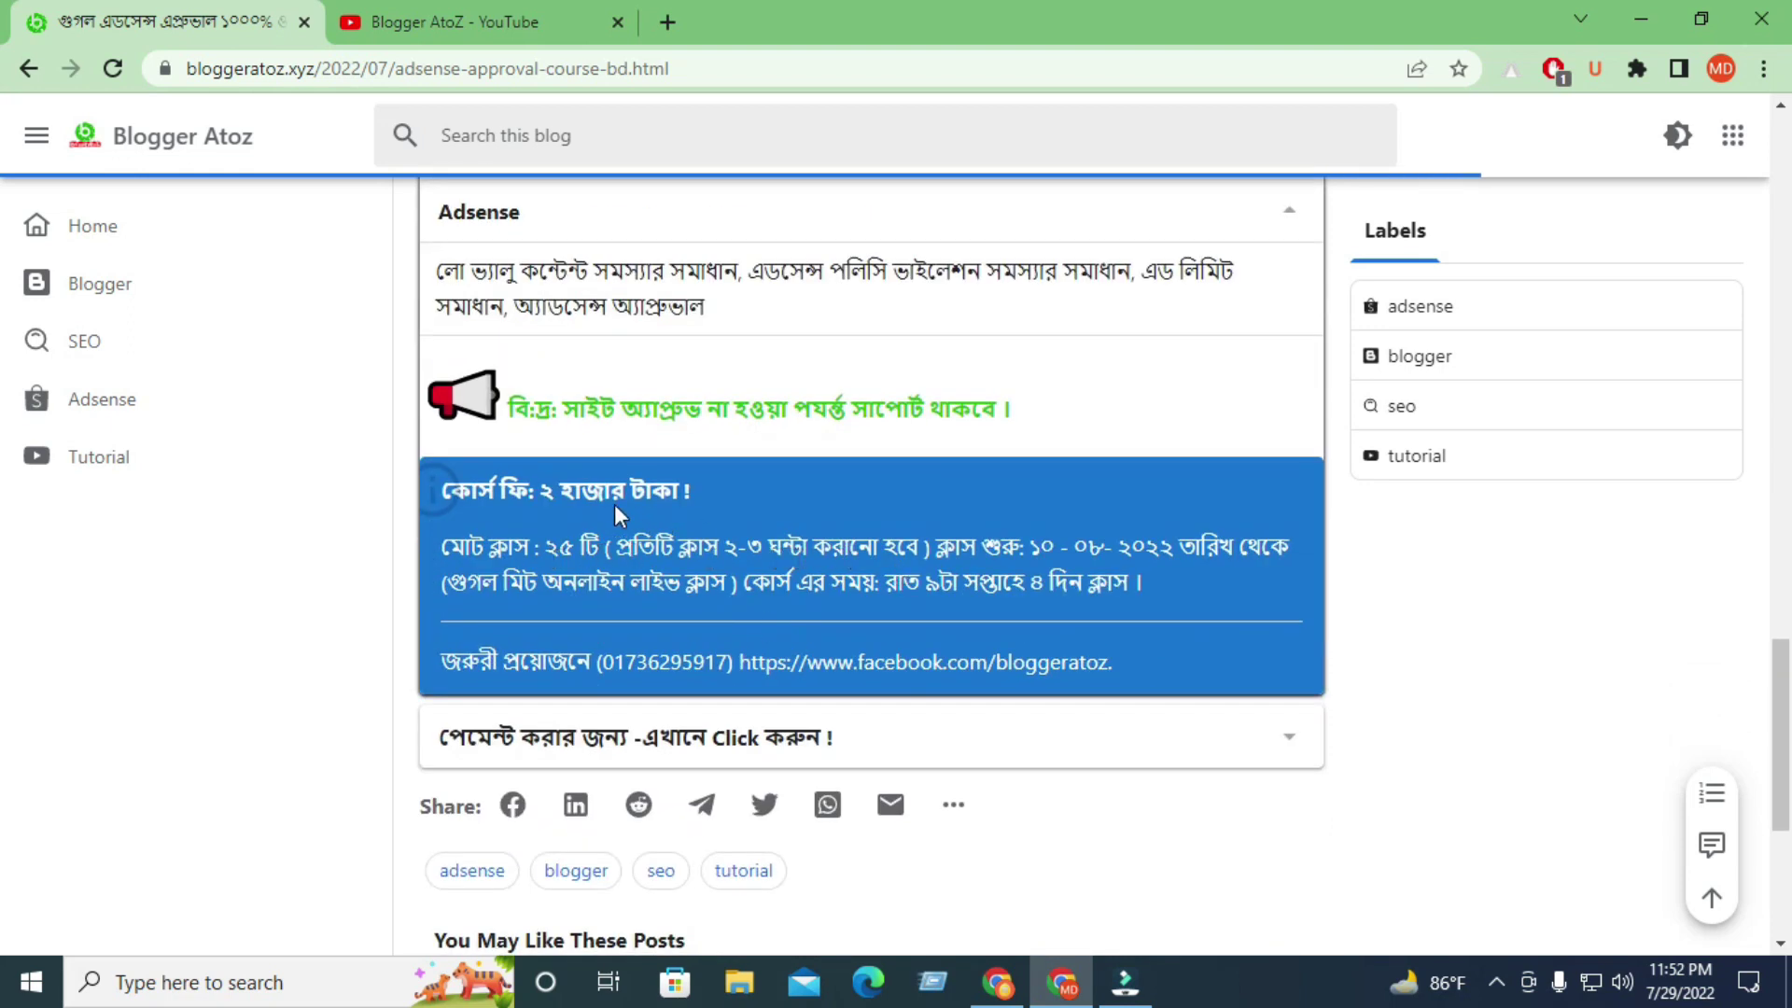
{"action": "left_click_drag", "start_coordinate": [538, 496], "coordinate": [781, 504]}
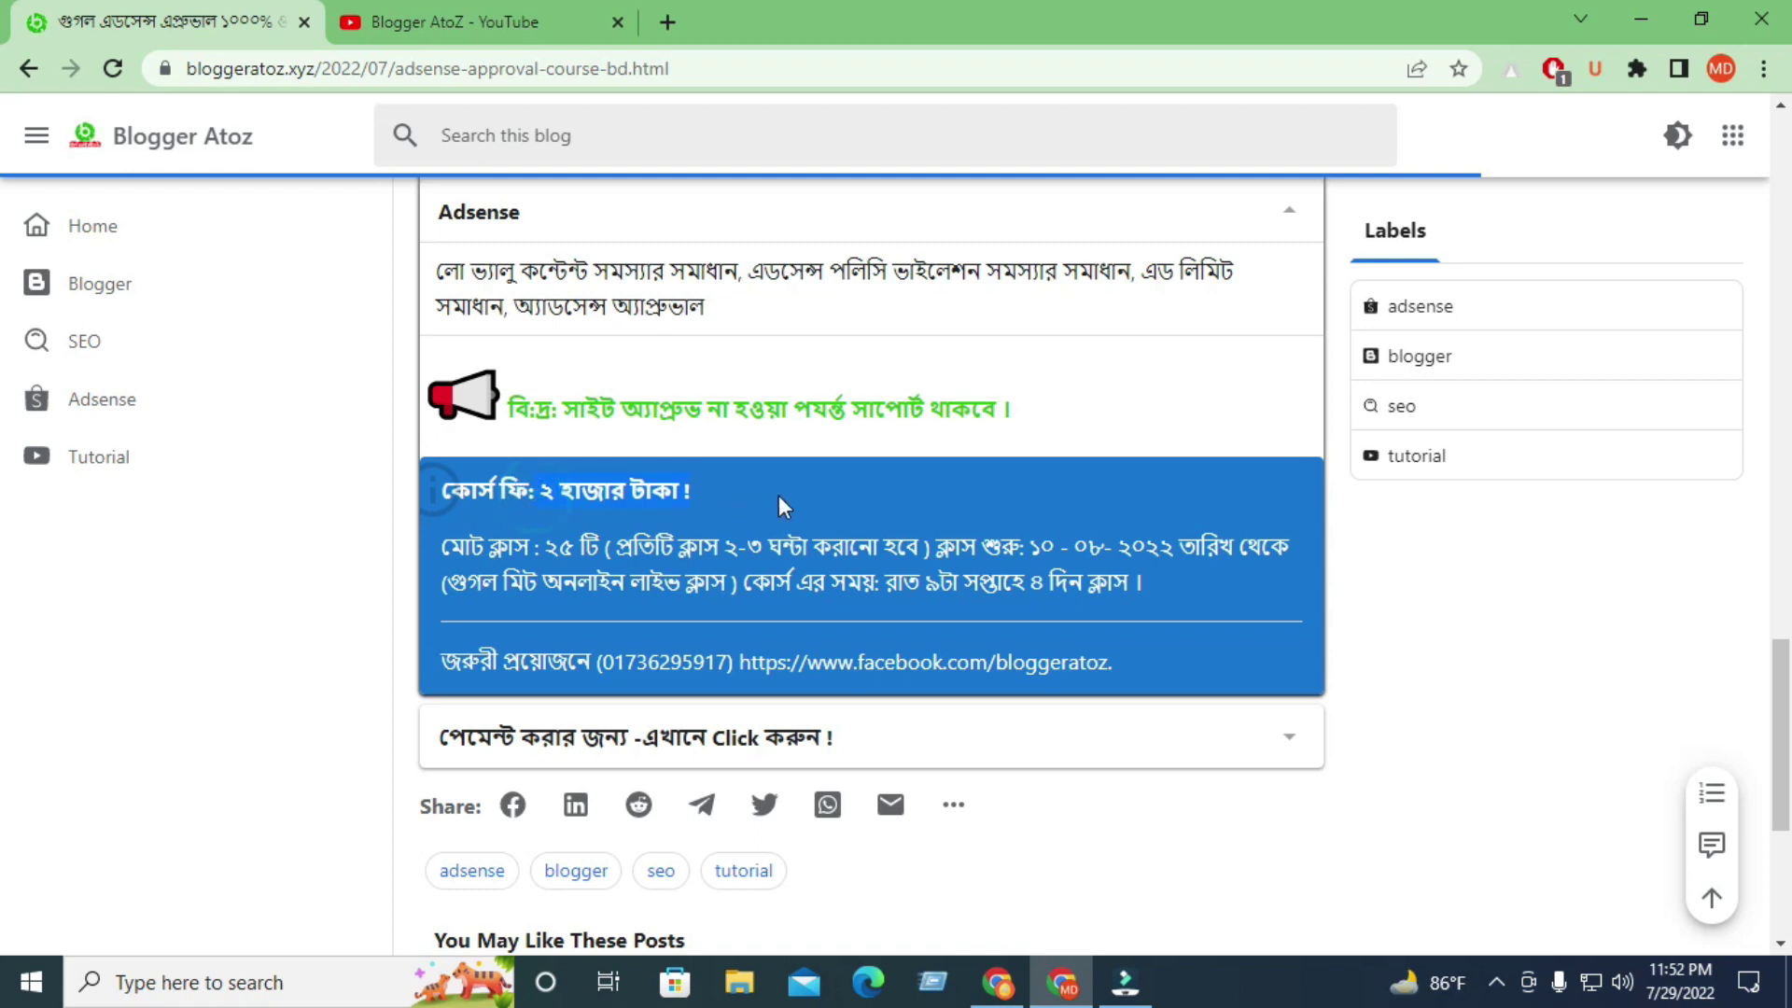
{"action": "scroll", "coordinate": [988, 494], "scroll_direction": "up", "scroll_amount": 20}
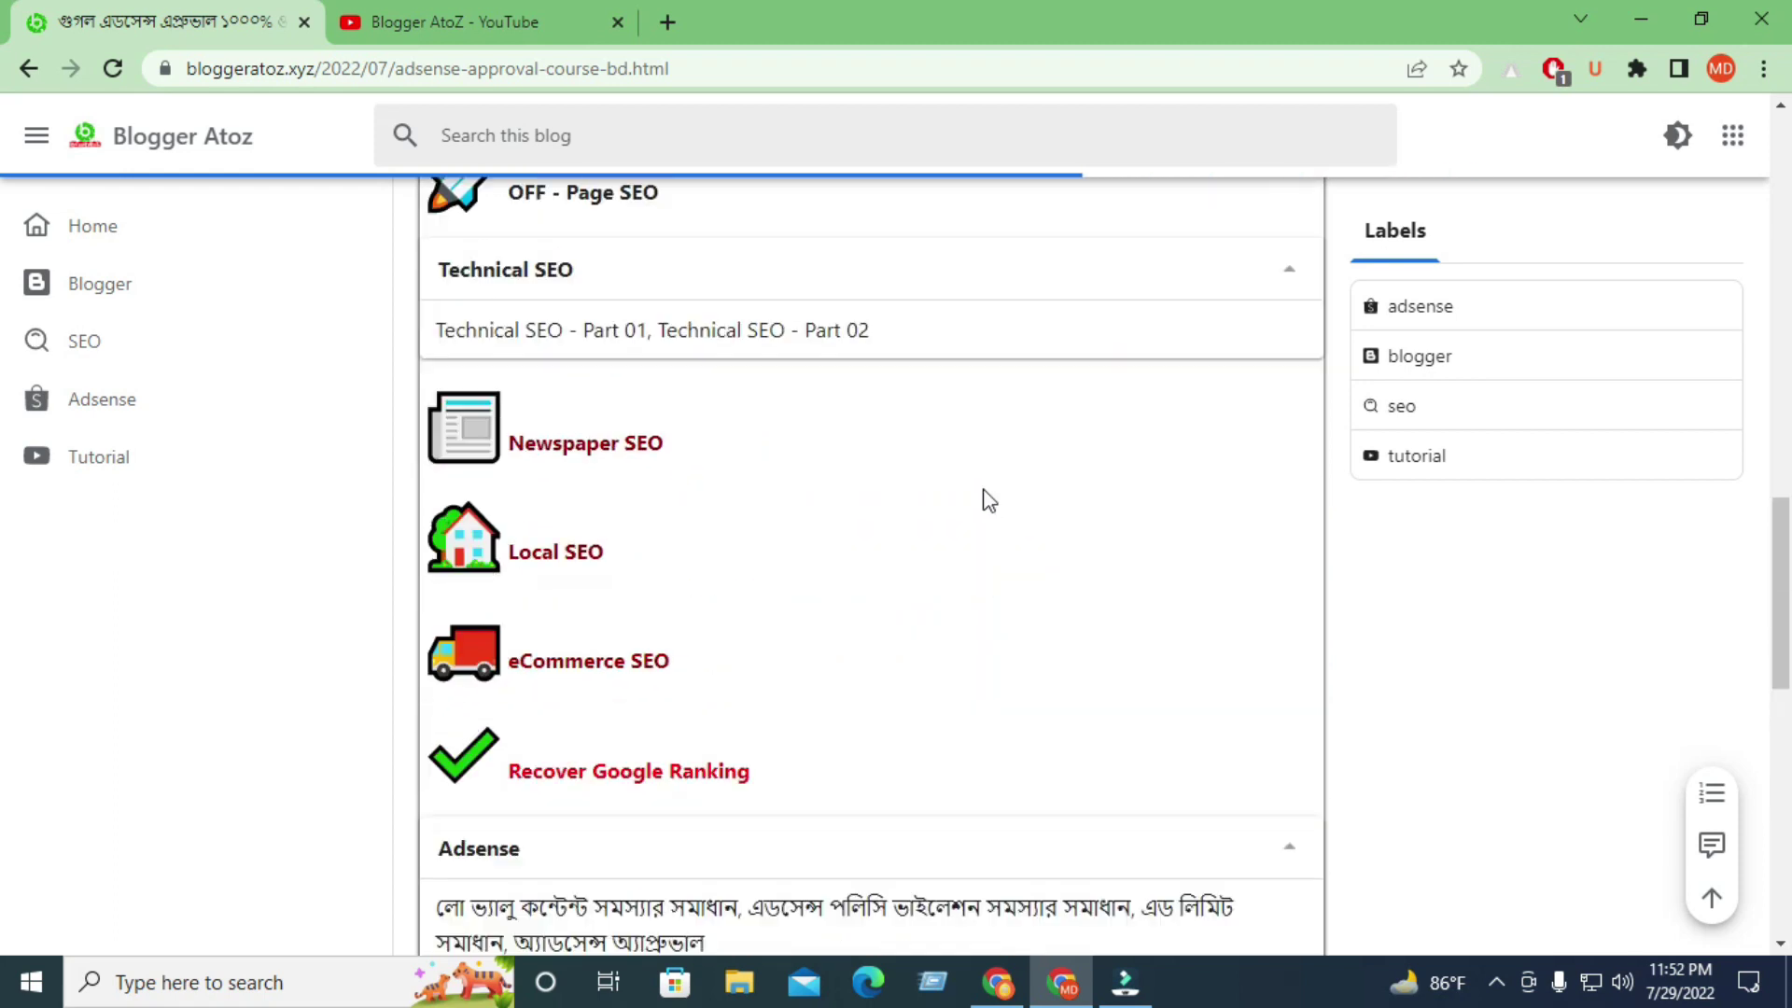
{"action": "scroll", "coordinate": [1013, 383], "scroll_direction": "up", "scroll_amount": 3}
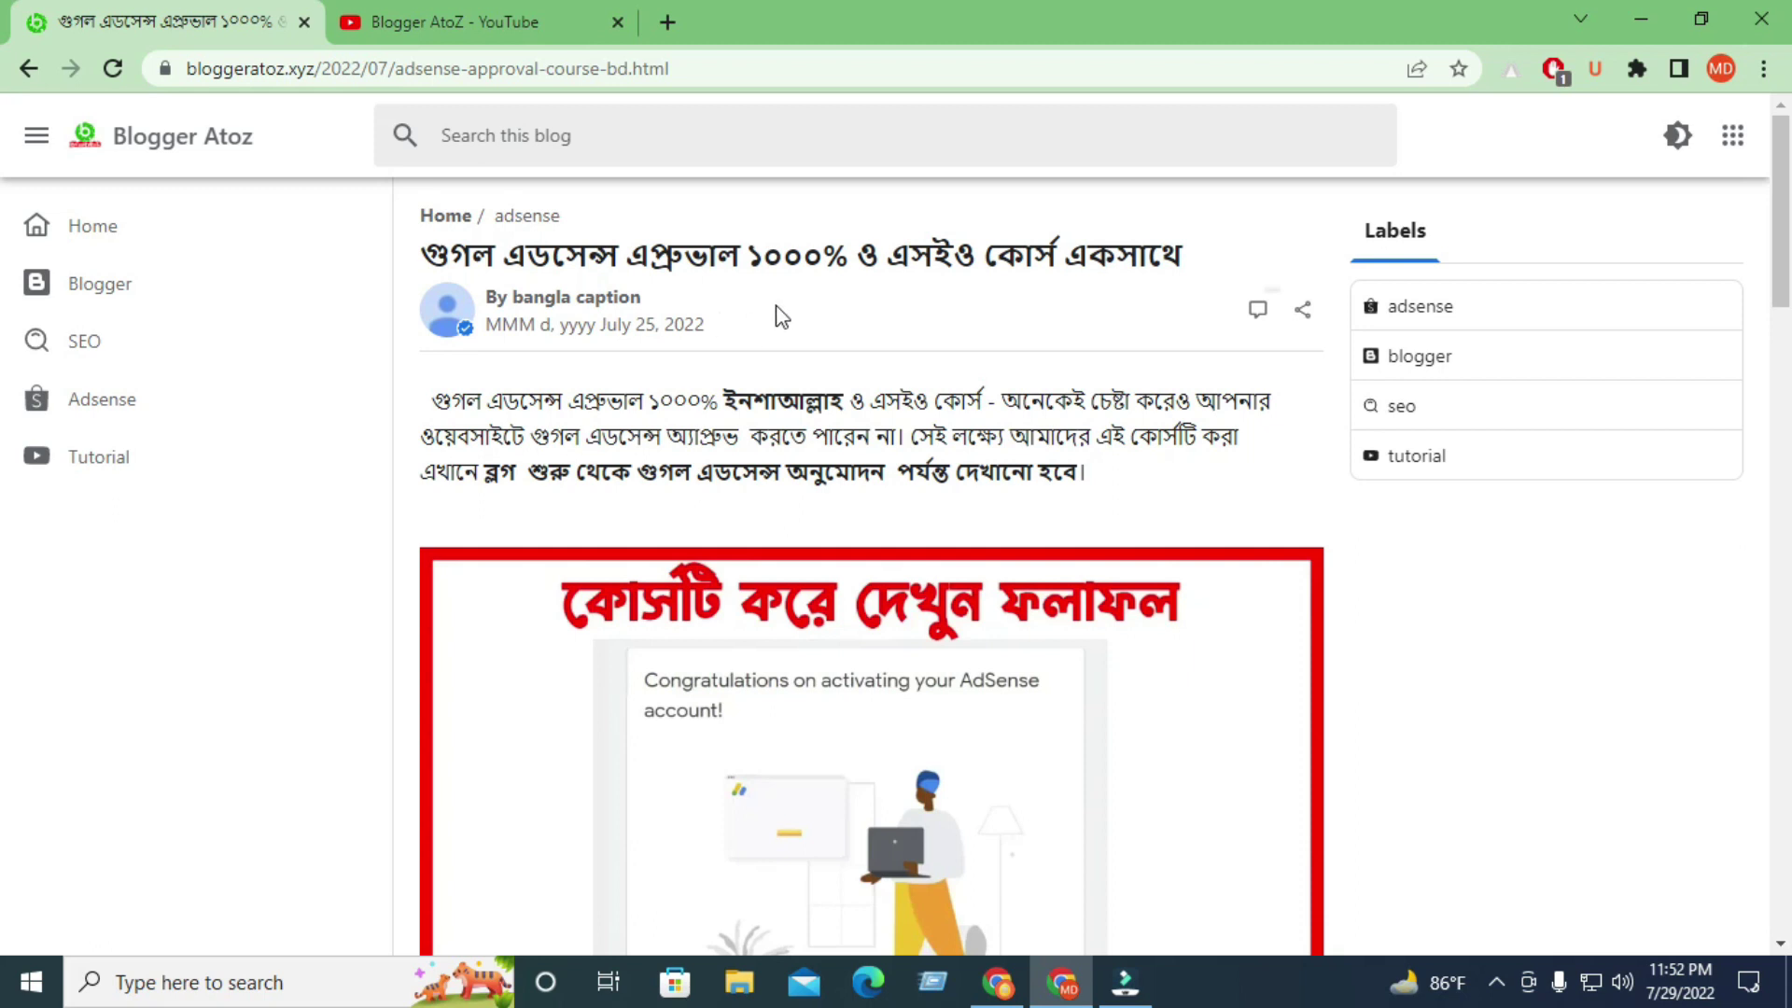
Switch to the Blogger AtoZ YouTube channel, highlight the channel name and look over its uploaded videos.
{"action": "key", "text": "ctrl+Tab"}
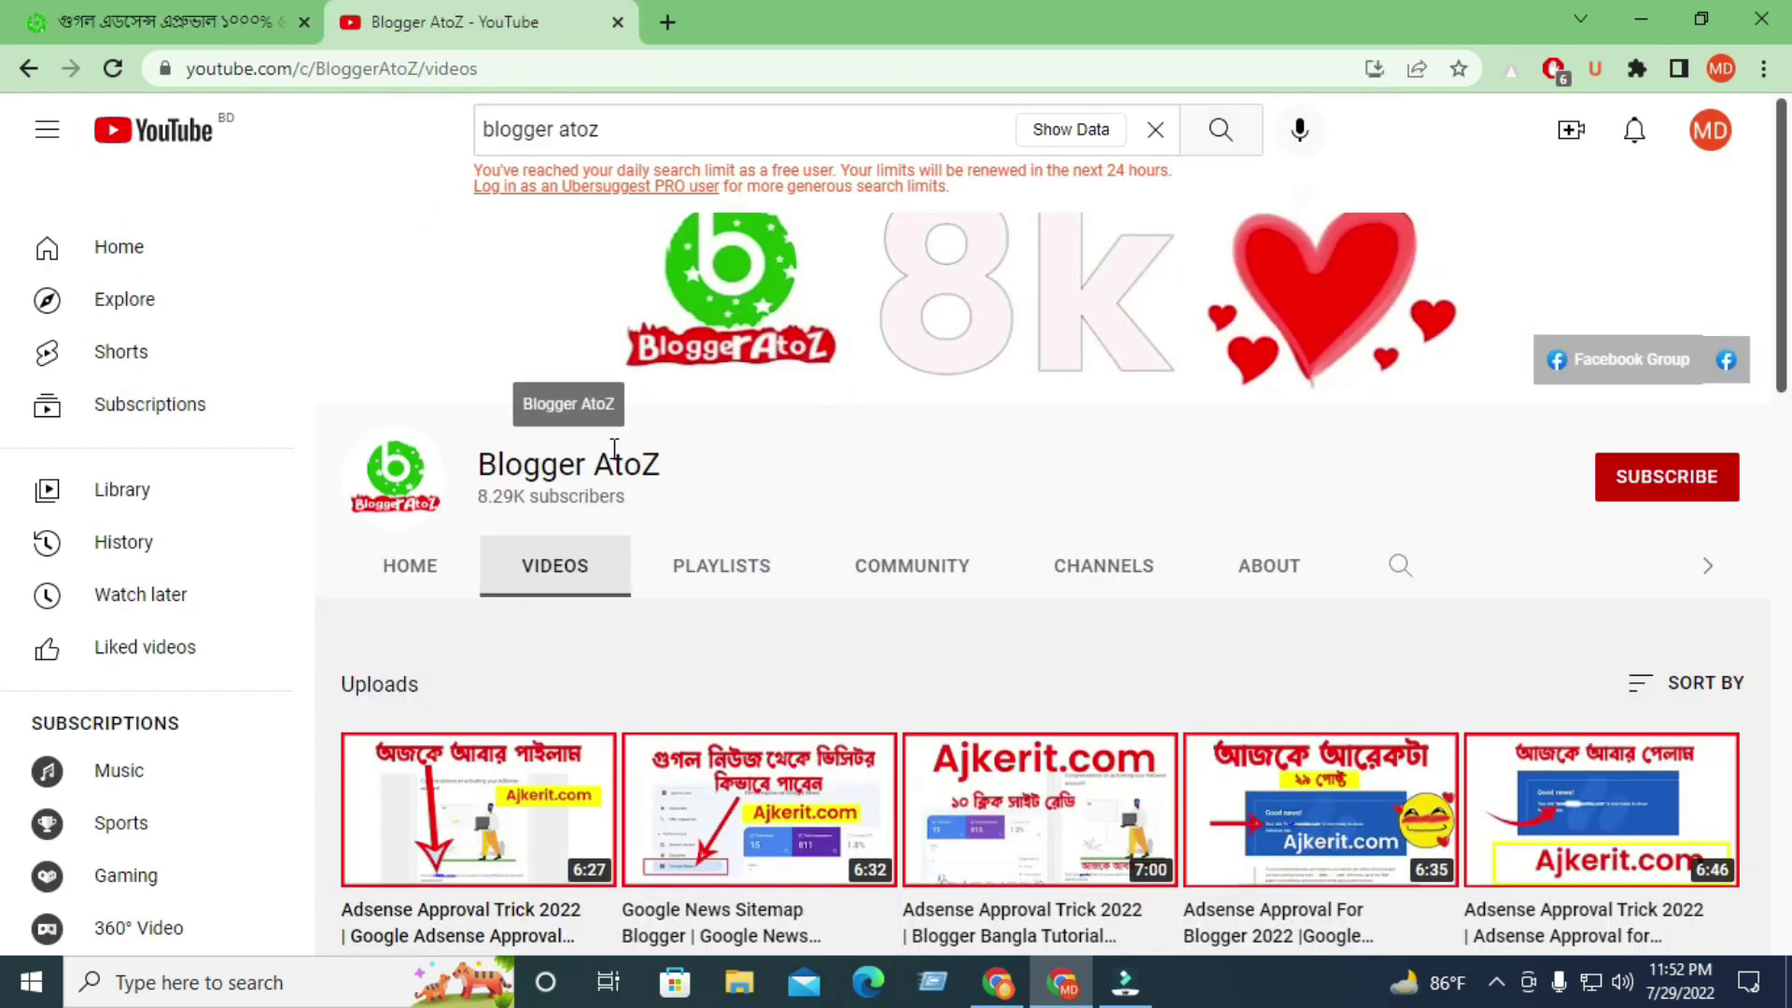
{"action": "left_click_drag", "start_coordinate": [488, 461], "coordinate": [684, 467]}
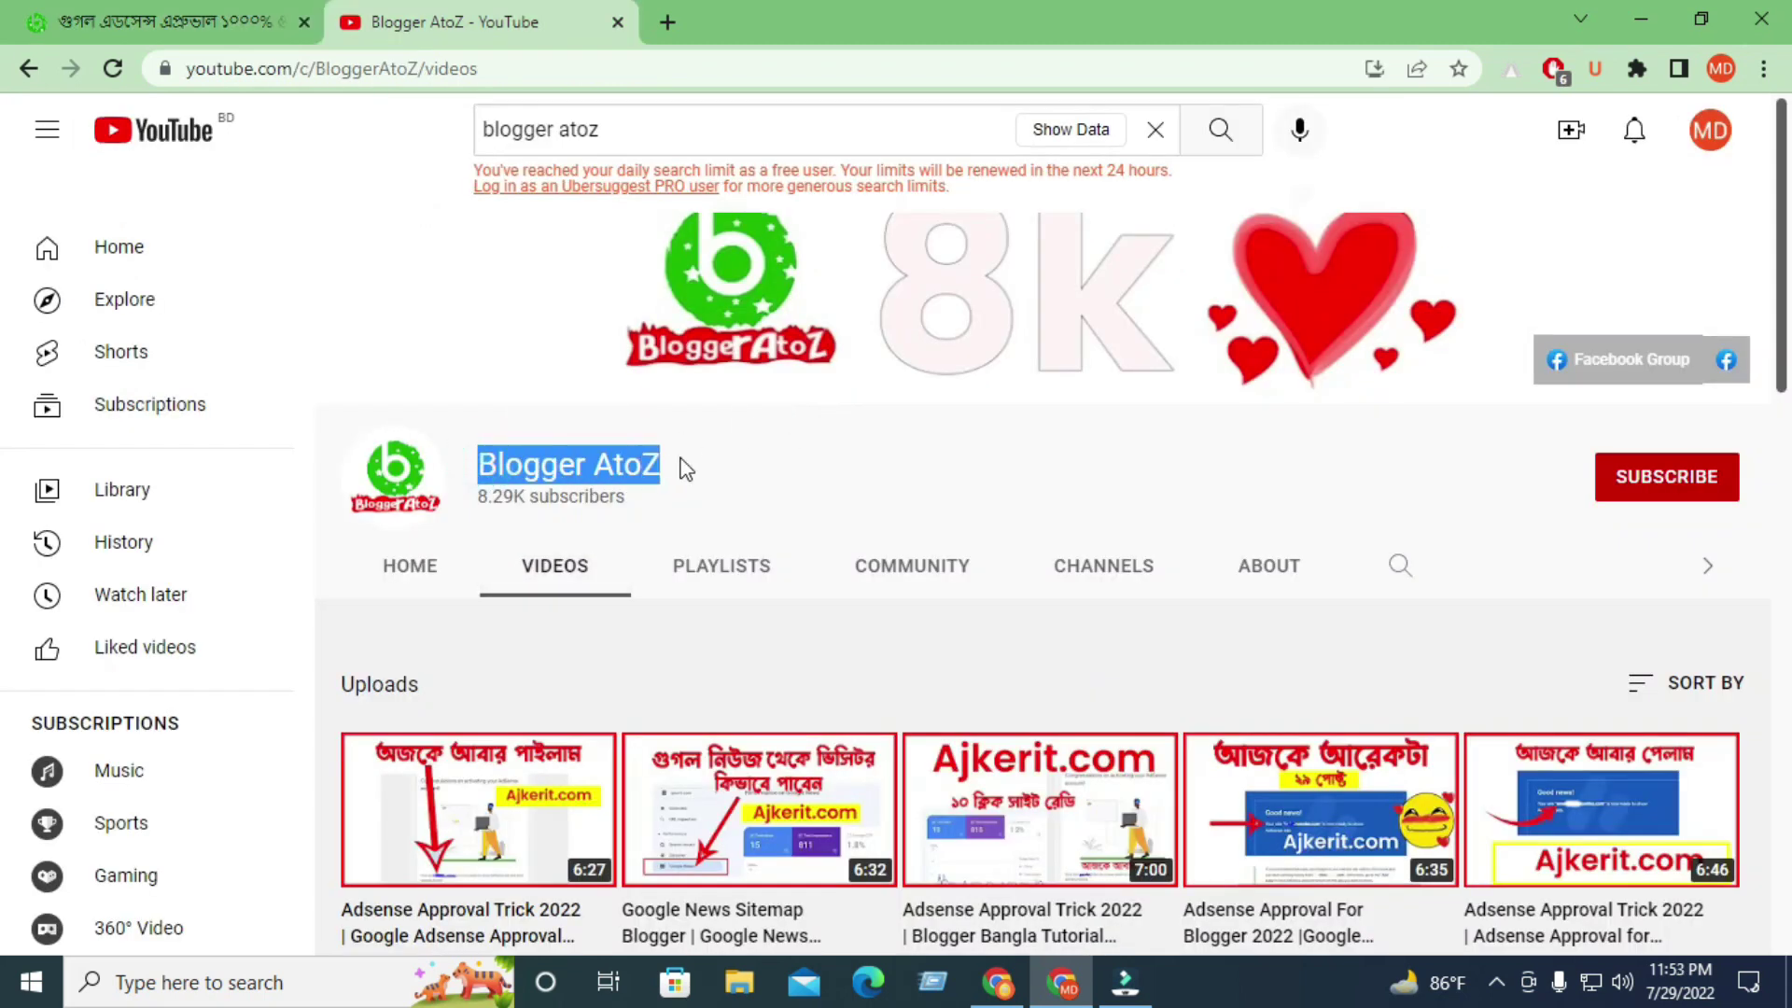
{"action": "left_click", "coordinate": [782, 460]}
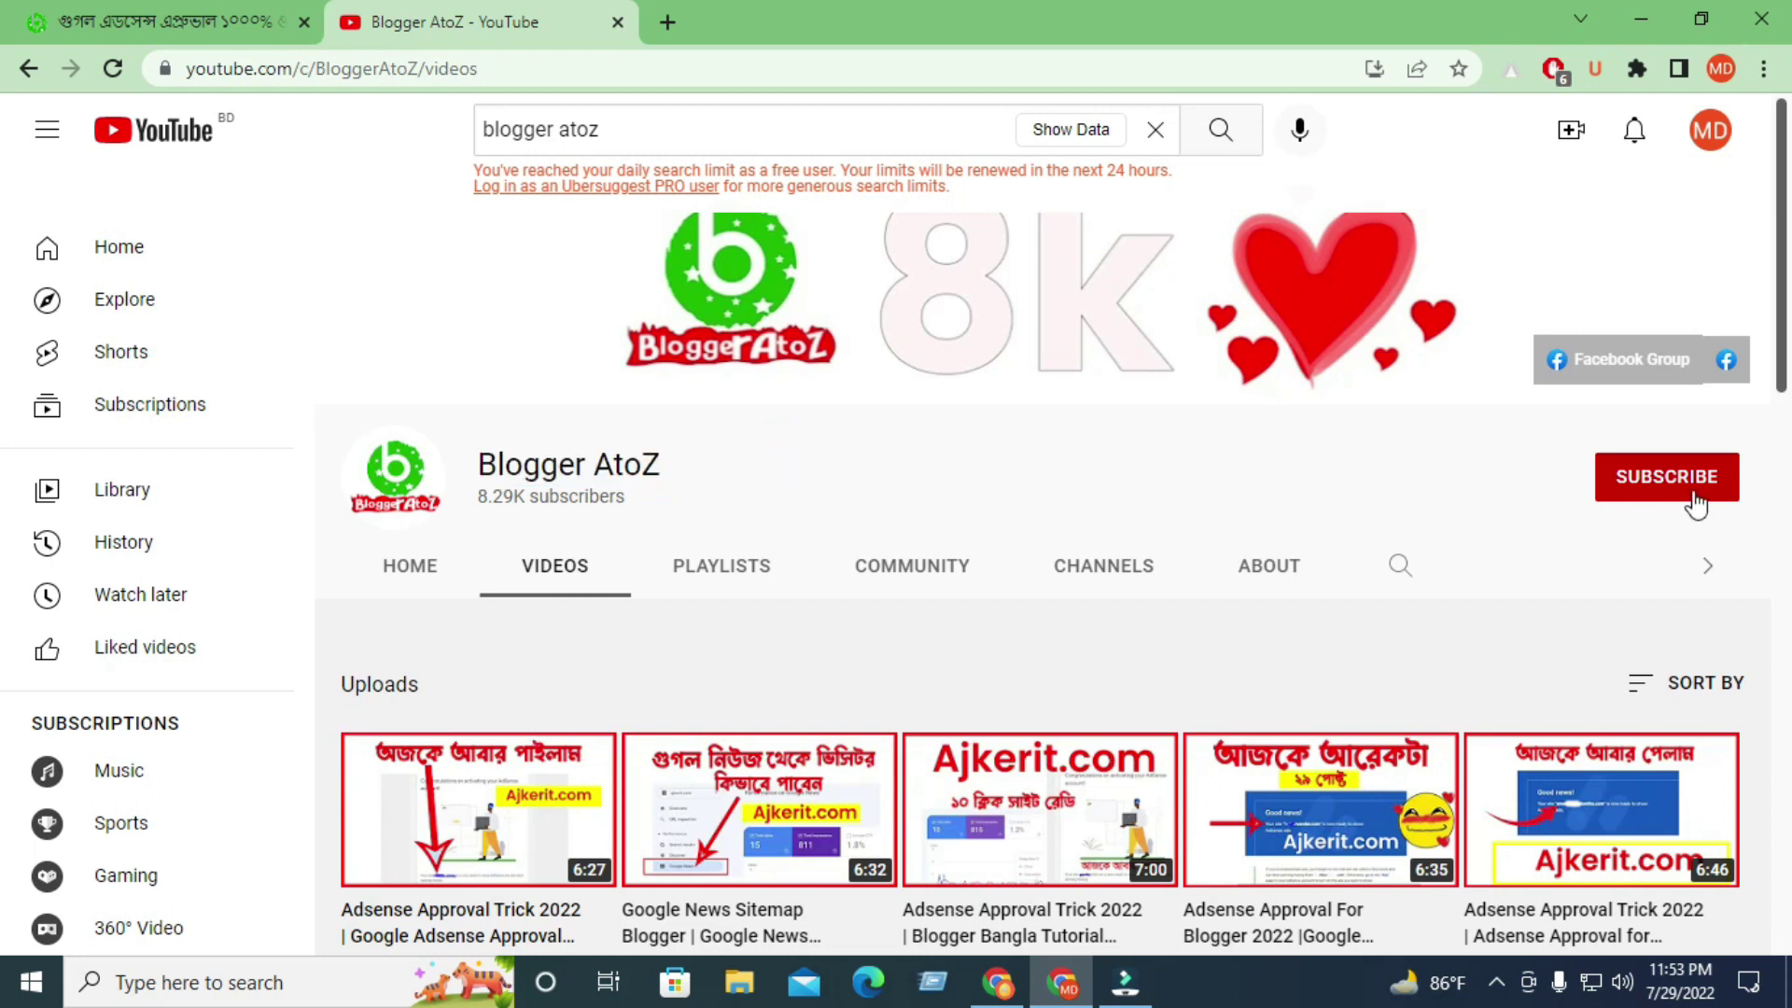
{"action": "scroll", "coordinate": [1671, 485], "scroll_direction": "down", "scroll_amount": 3}
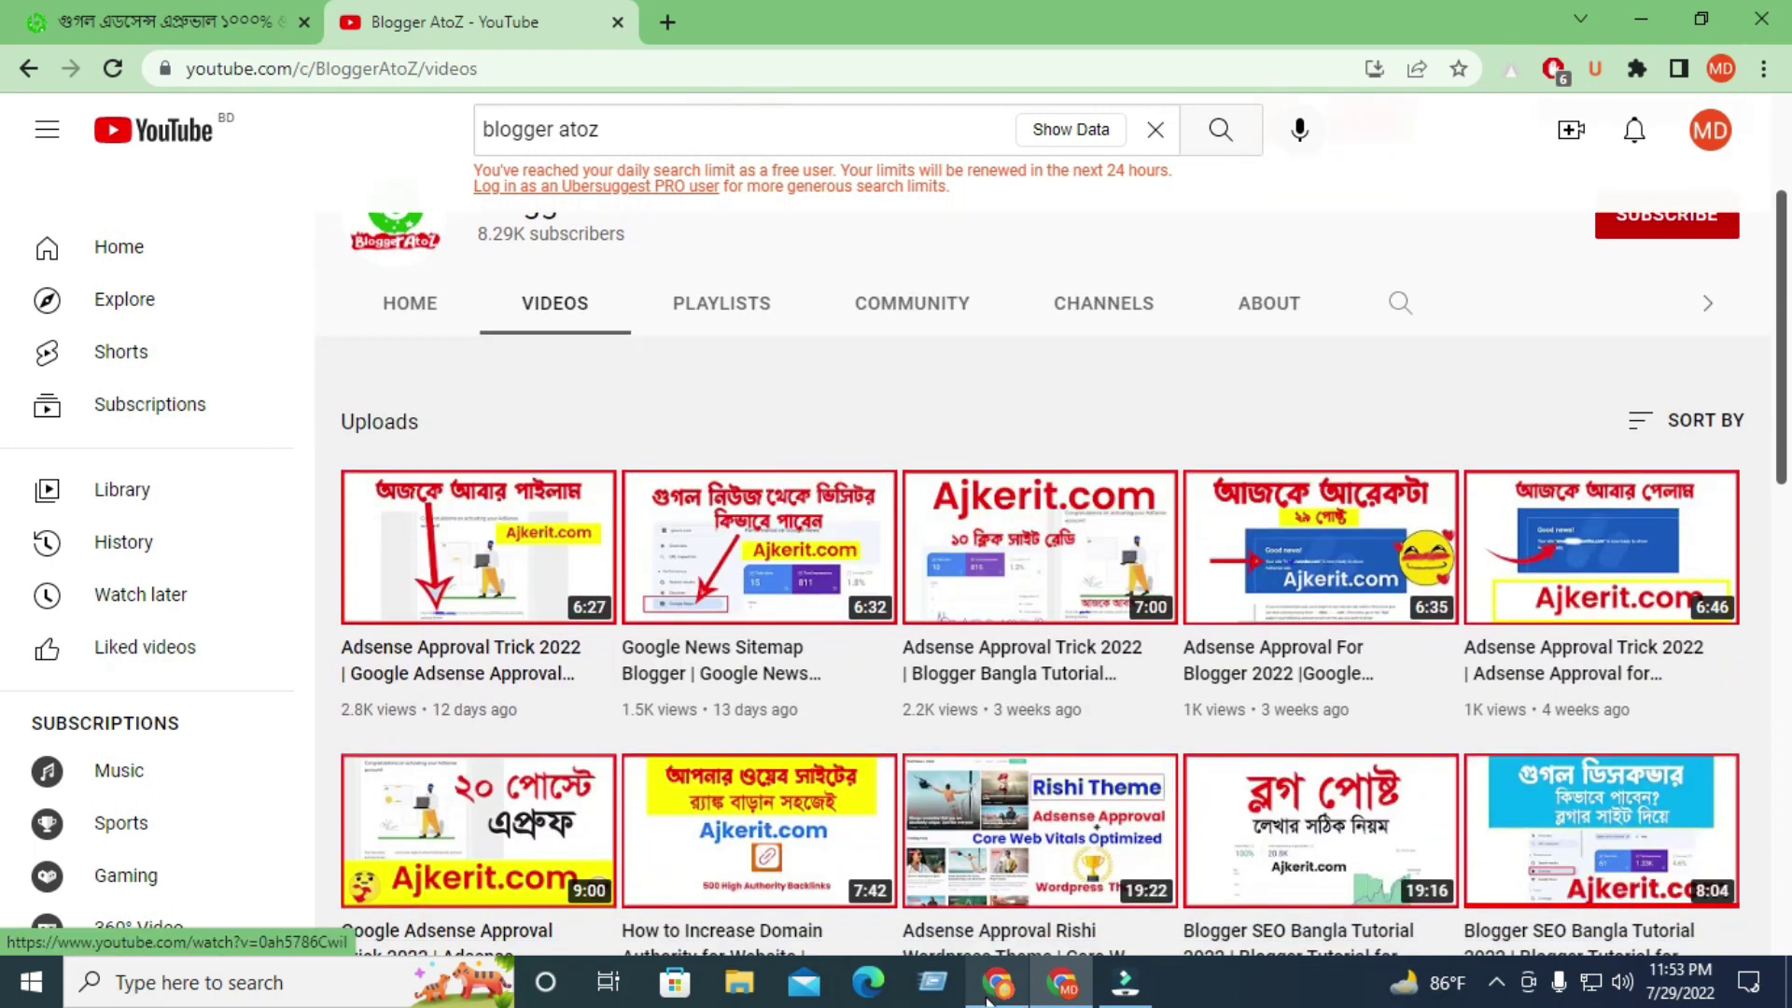
Return to the Gmail window, reload the AdSense email and review its message about the site myflashfilebd.com.
{"action": "key", "text": "alt+Tab"}
{"action": "left_click", "coordinate": [1073, 515]}
{"action": "scroll", "coordinate": [840, 517], "scroll_direction": "down", "scroll_amount": 5}
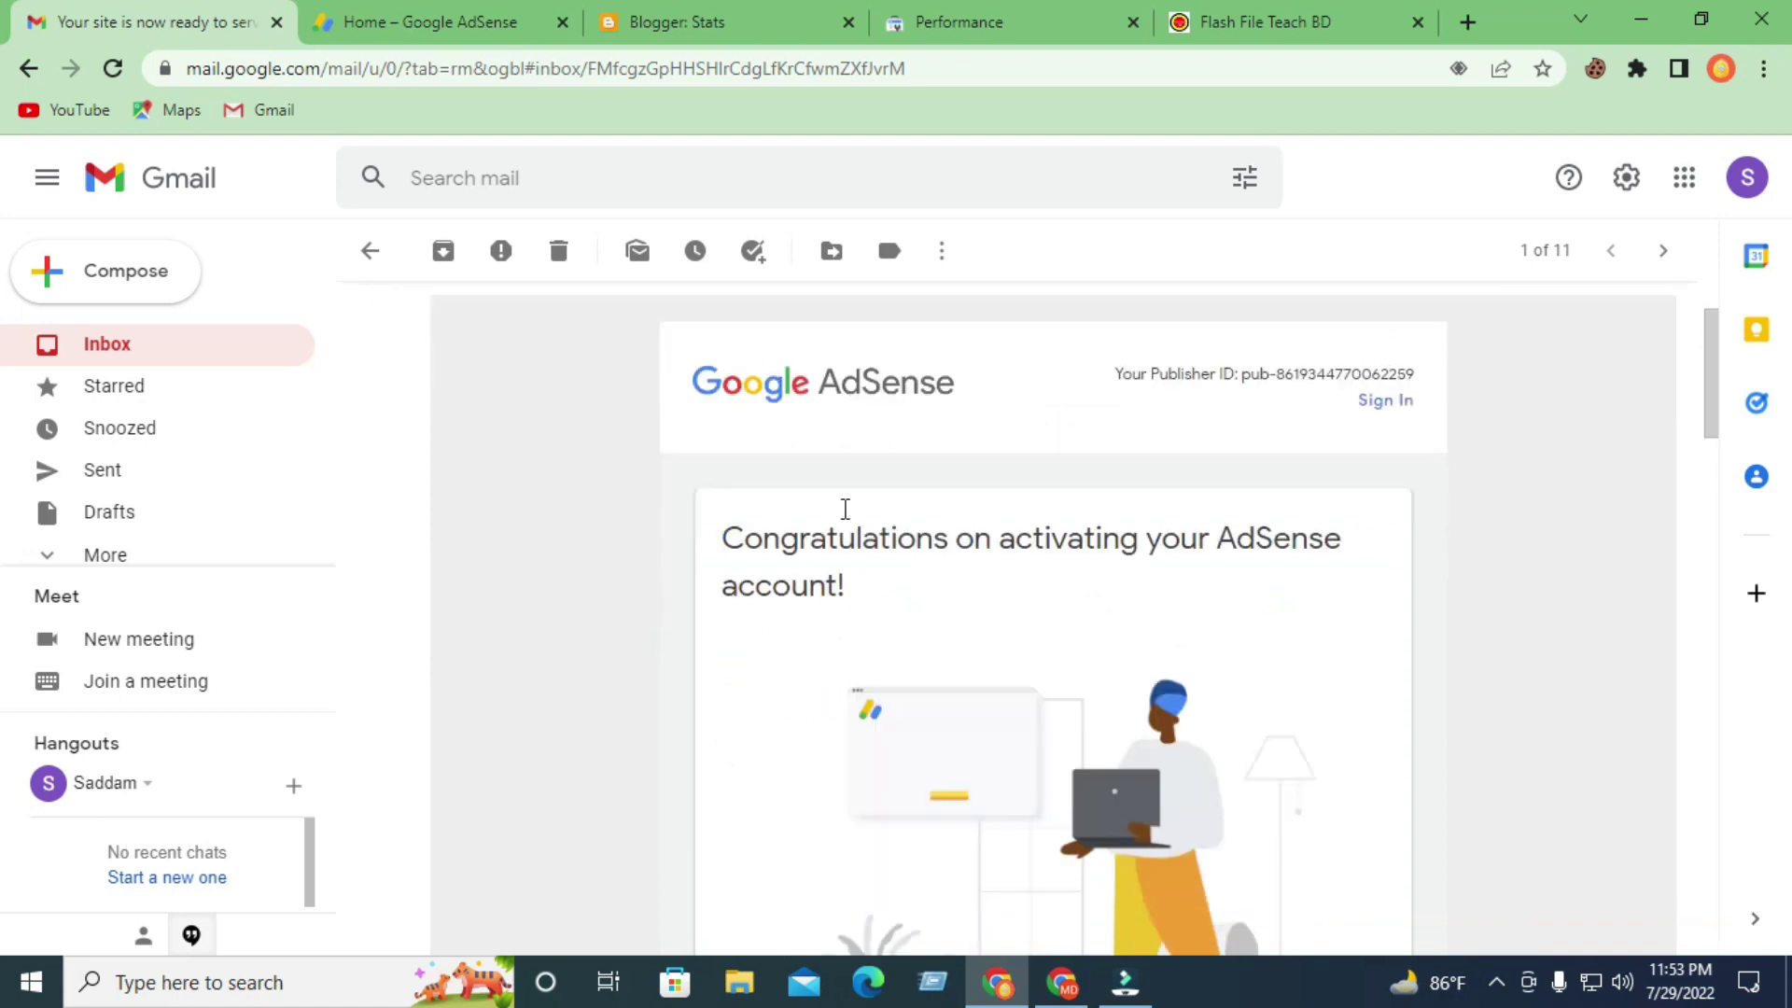
{"action": "scroll", "coordinate": [914, 525], "scroll_direction": "down", "scroll_amount": 2}
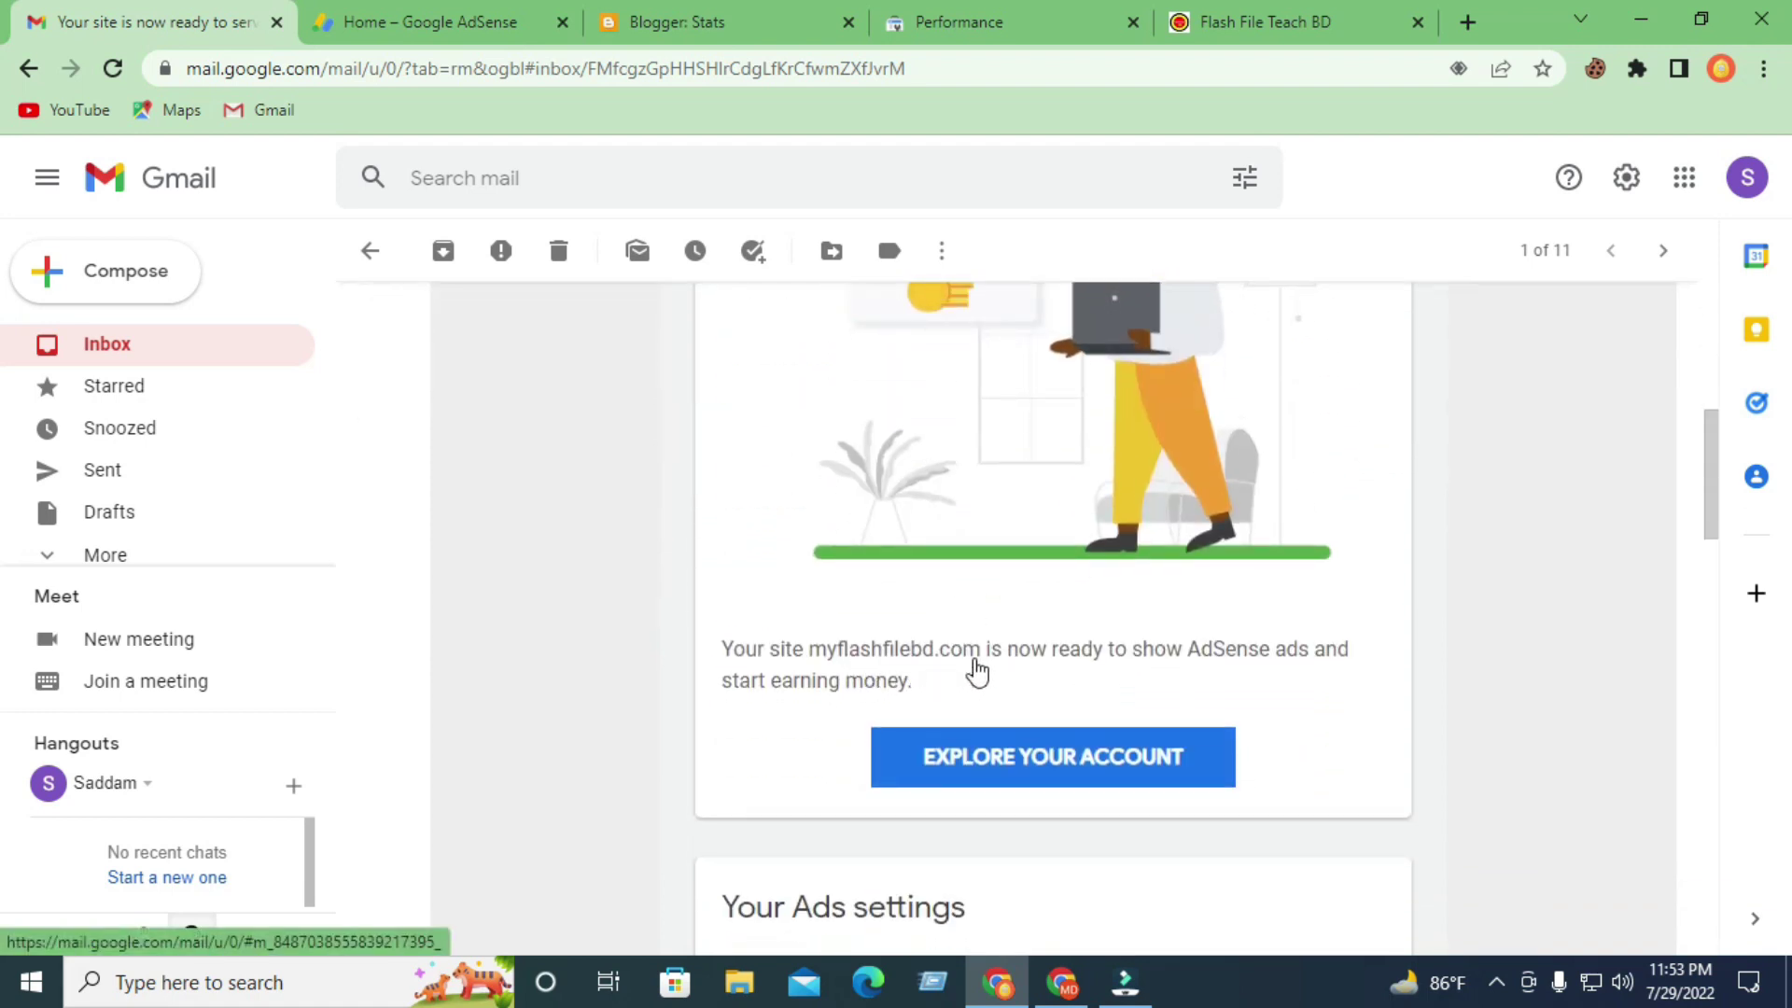
{"action": "left_click", "coordinate": [112, 68]}
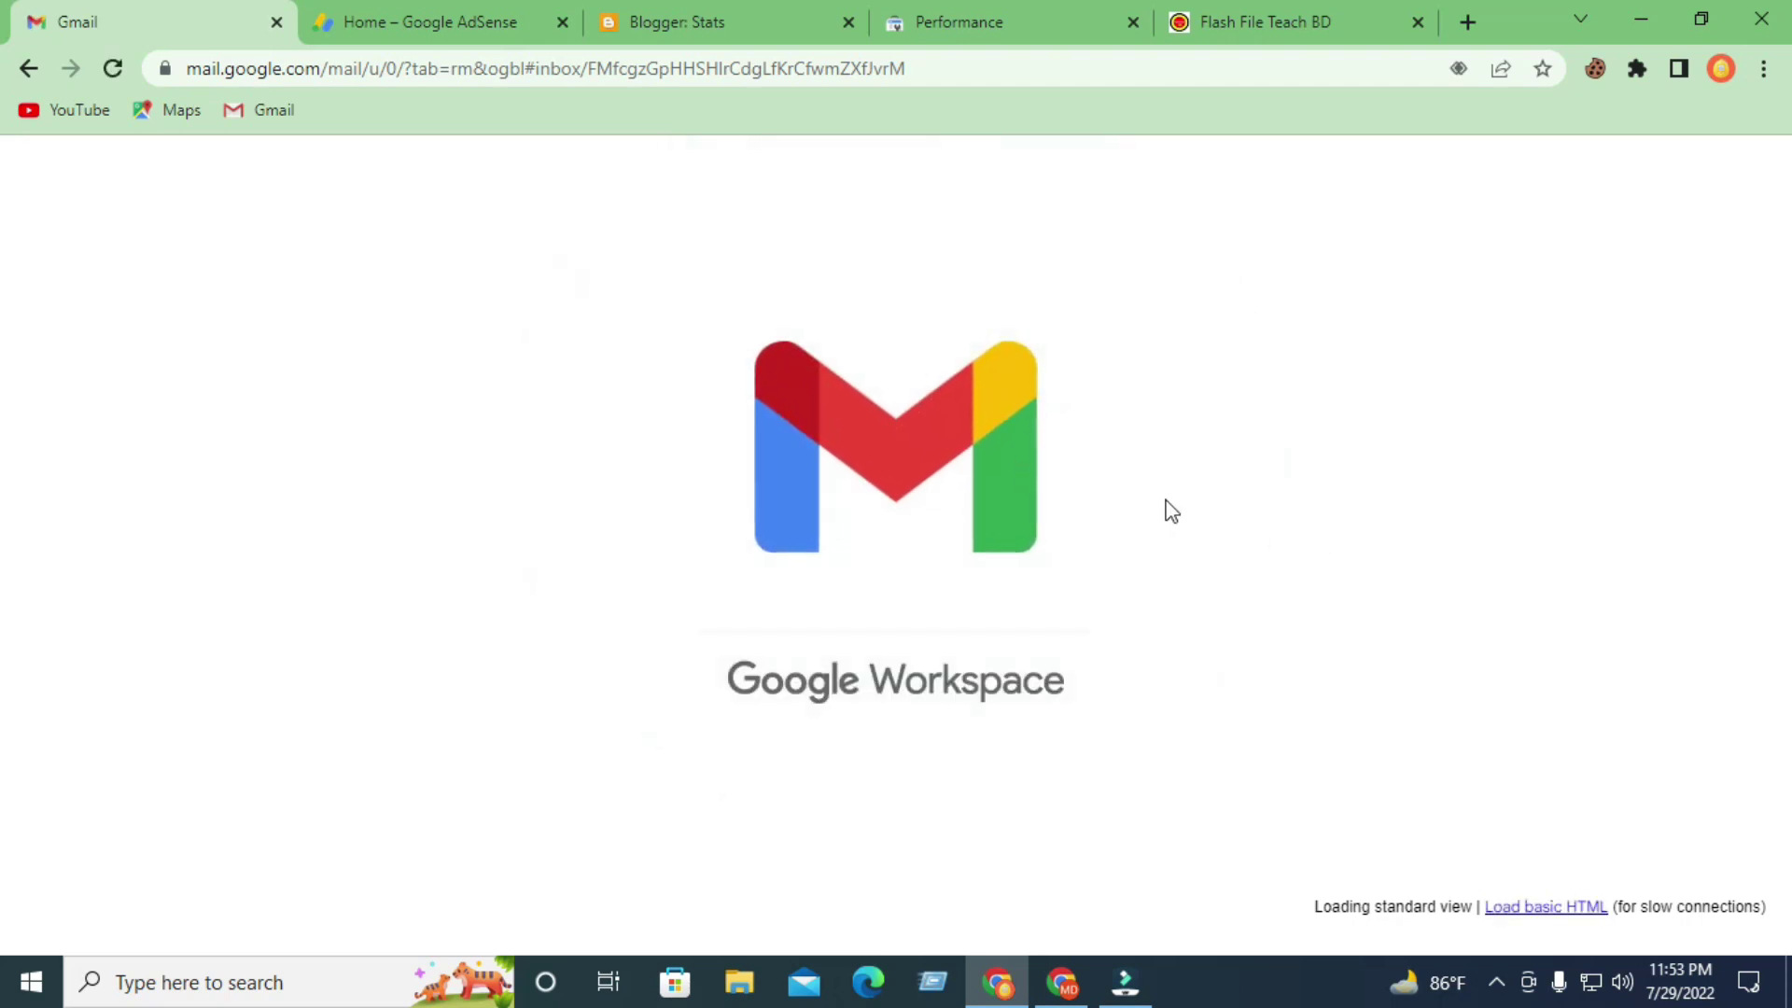
{"action": "scroll", "coordinate": [1186, 635], "scroll_direction": "down", "scroll_amount": 6}
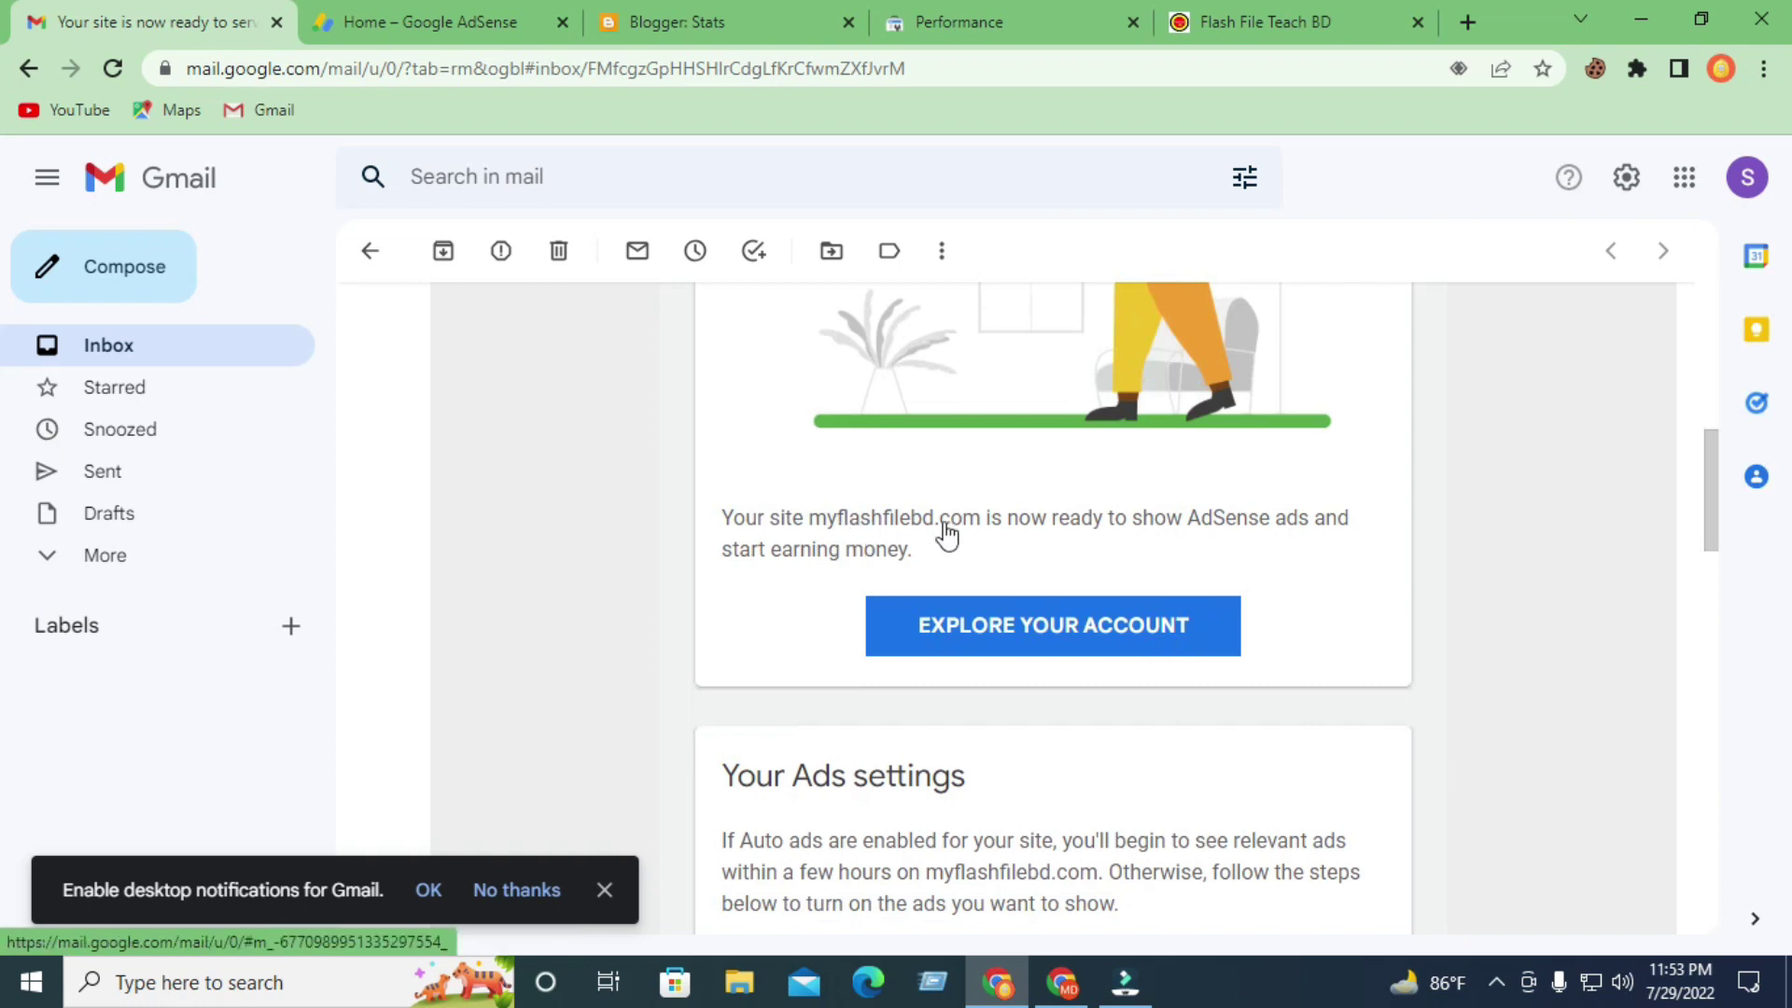
From the inbox, view the AdSense email about issues to fix, then reopen the one titled "Your site is now ready to serve AdSense ads".
{"action": "left_click", "coordinate": [370, 250]}
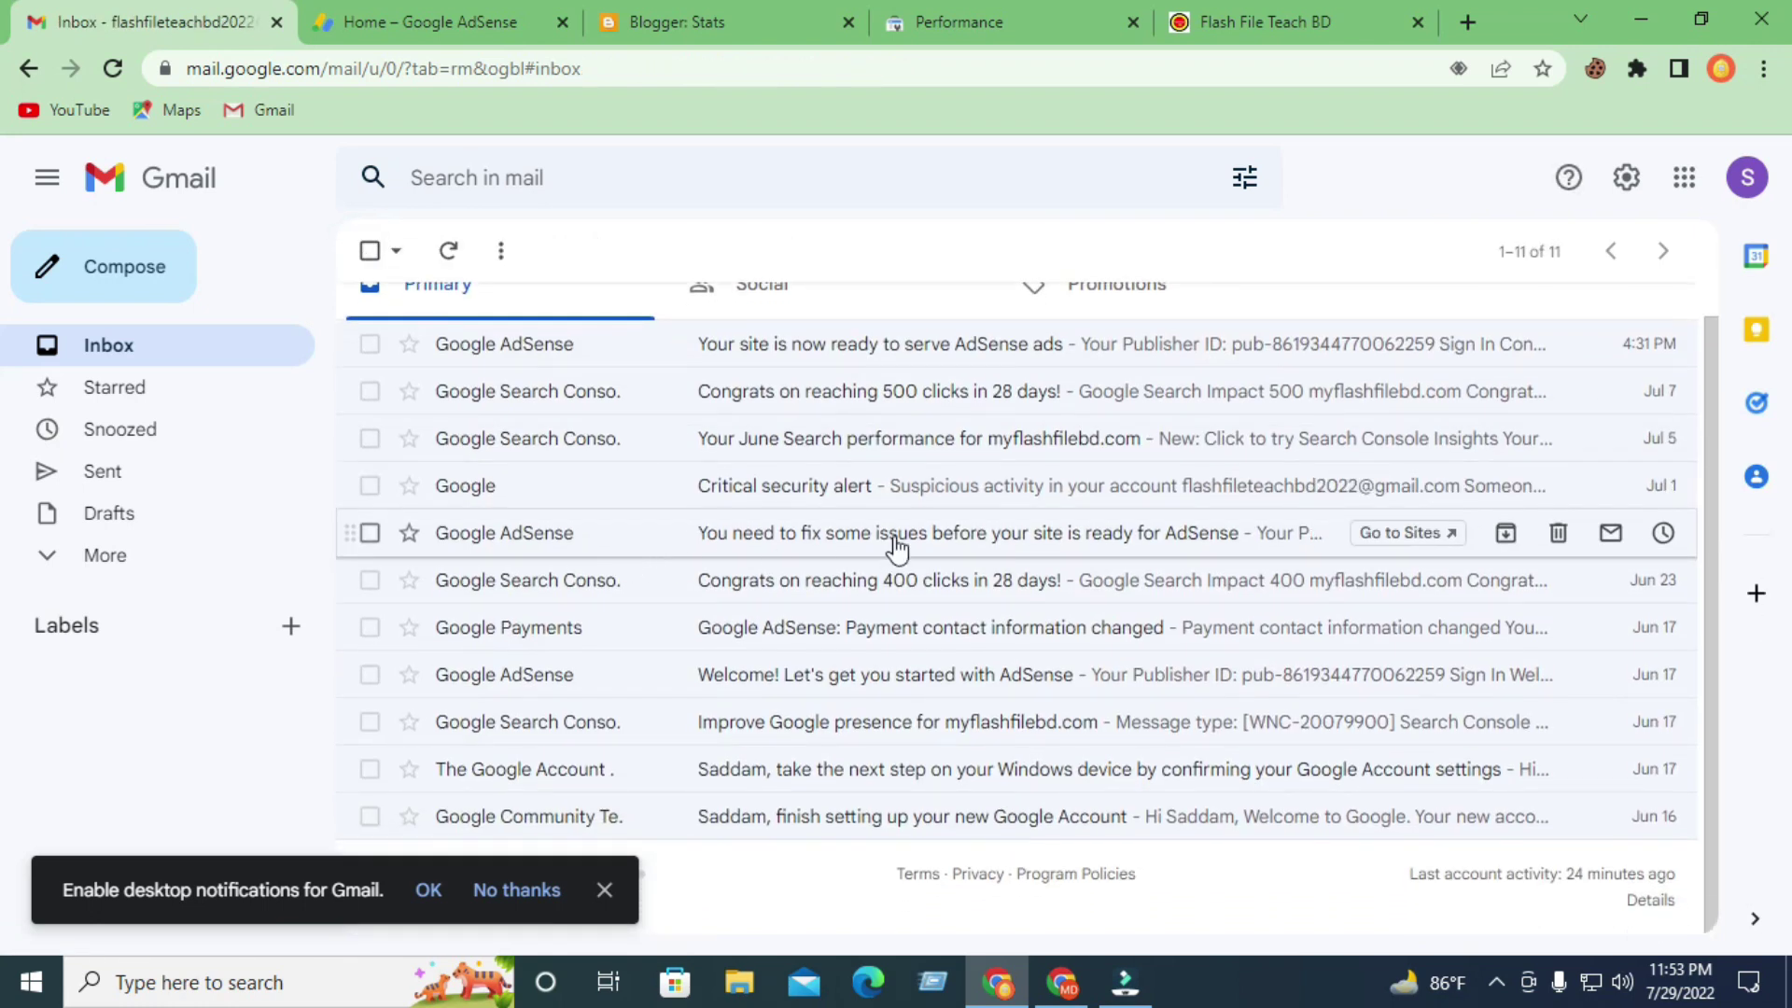
{"action": "left_click", "coordinate": [893, 535]}
{"action": "triple_click", "coordinate": [1186, 325]}
{"action": "left_click", "coordinate": [370, 250]}
{"action": "left_click", "coordinate": [950, 355]}
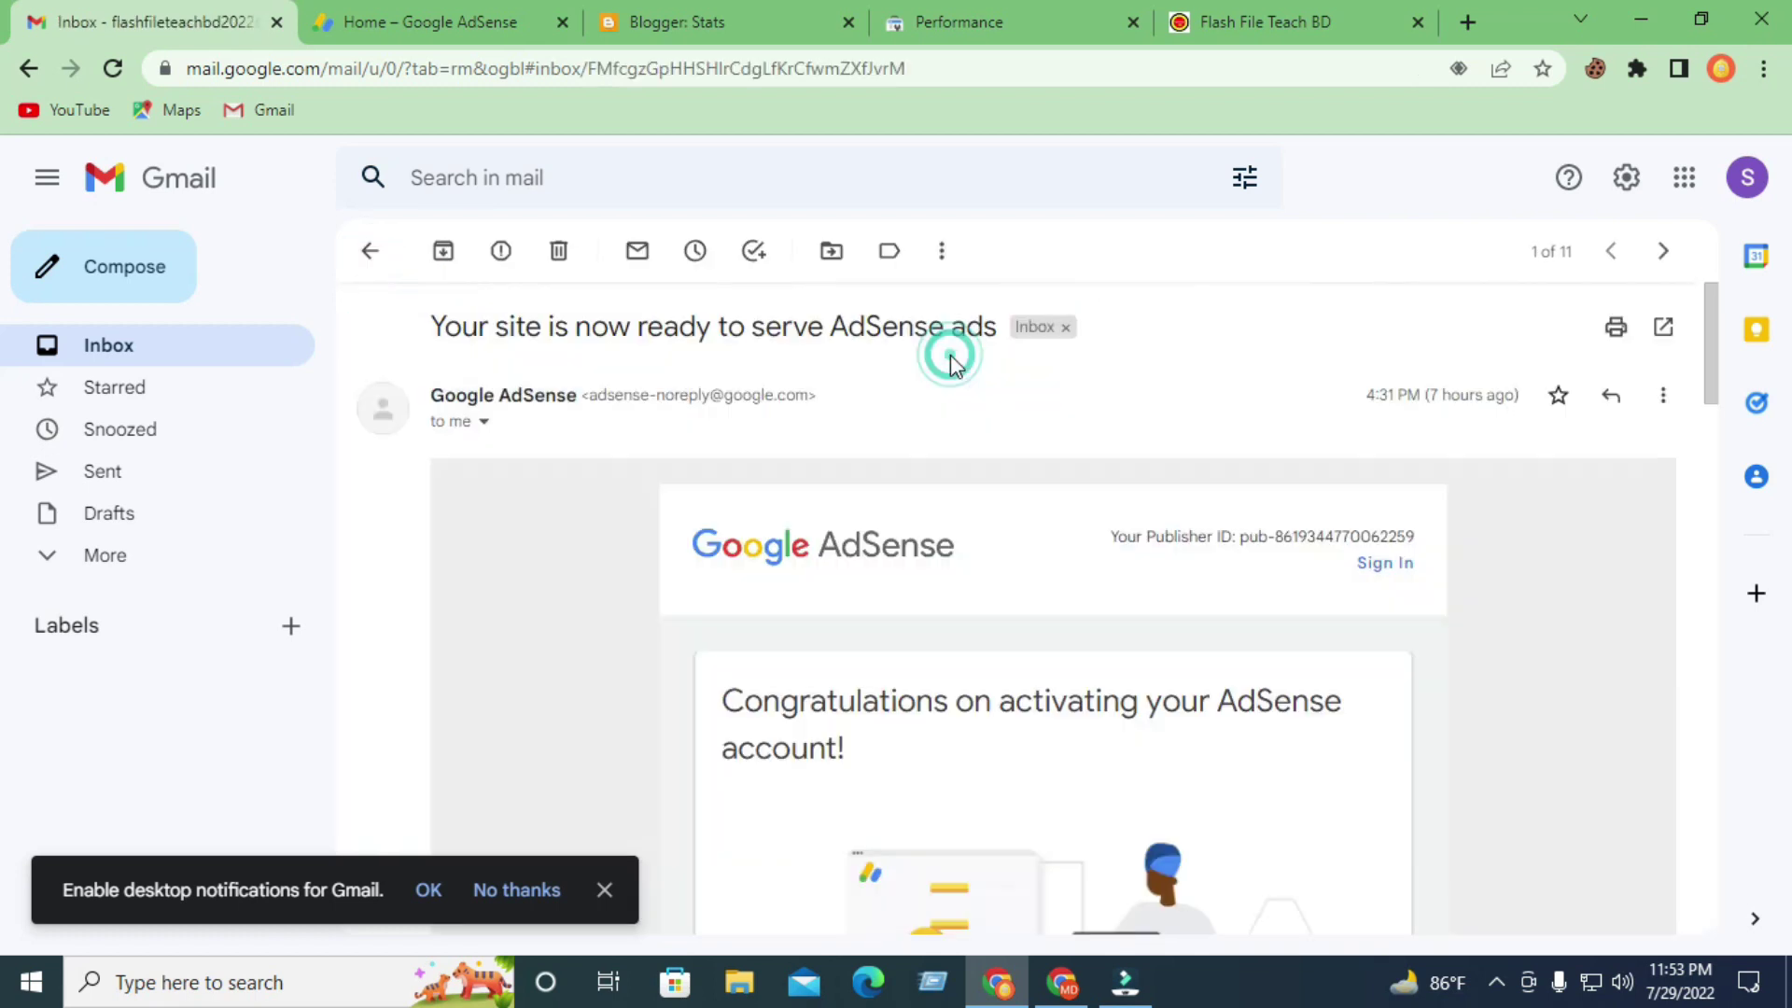
Reload the Google AdSense home page and dismiss the sellers.json seller information notice.
{"action": "left_click", "coordinate": [363, 35]}
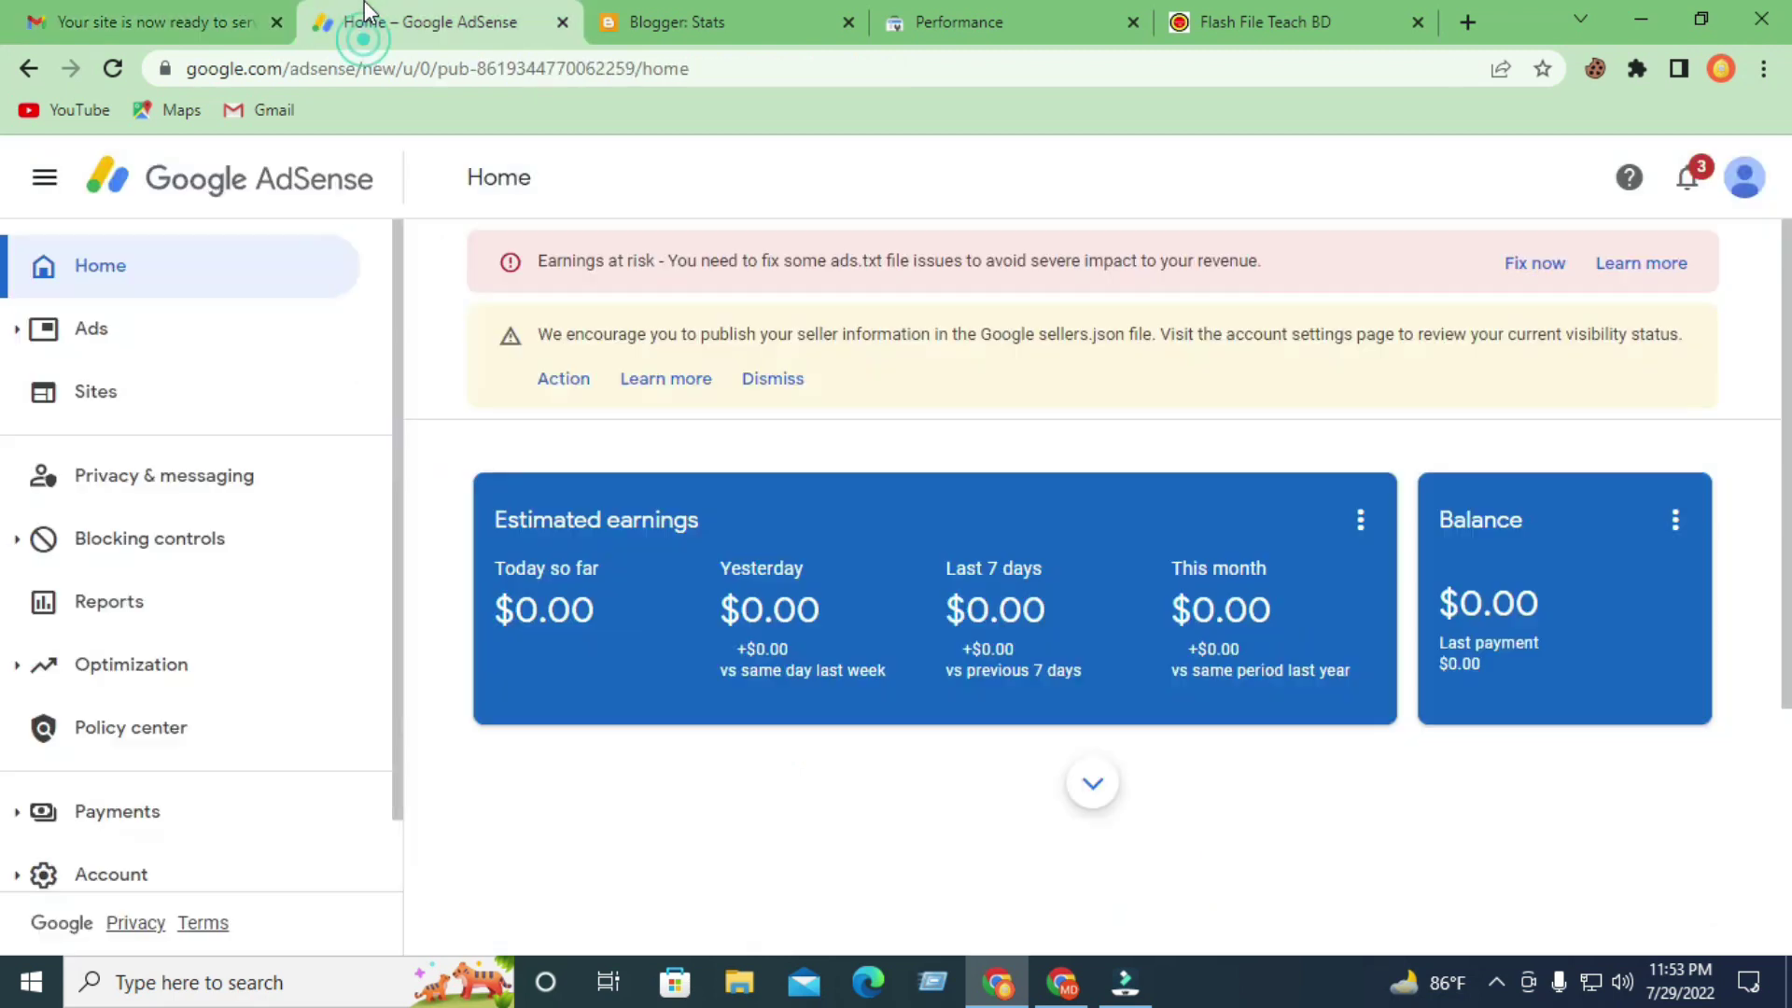
{"action": "left_click", "coordinate": [112, 69]}
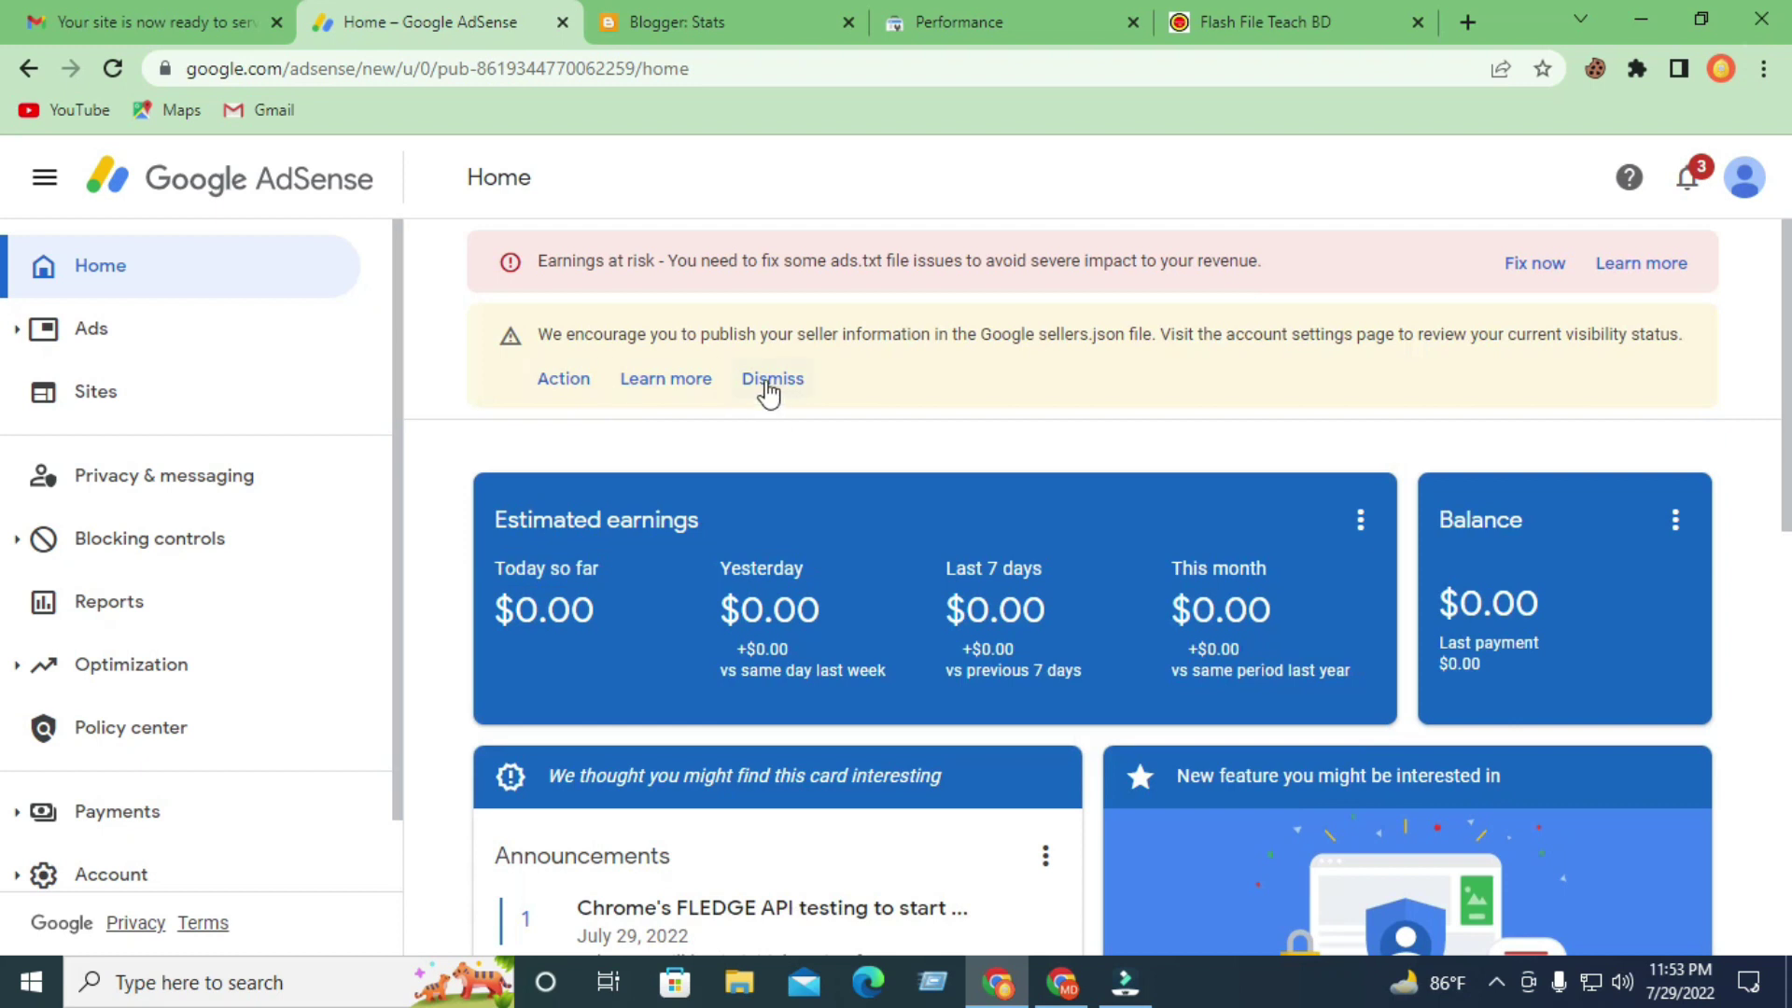
{"action": "left_click", "coordinate": [786, 378]}
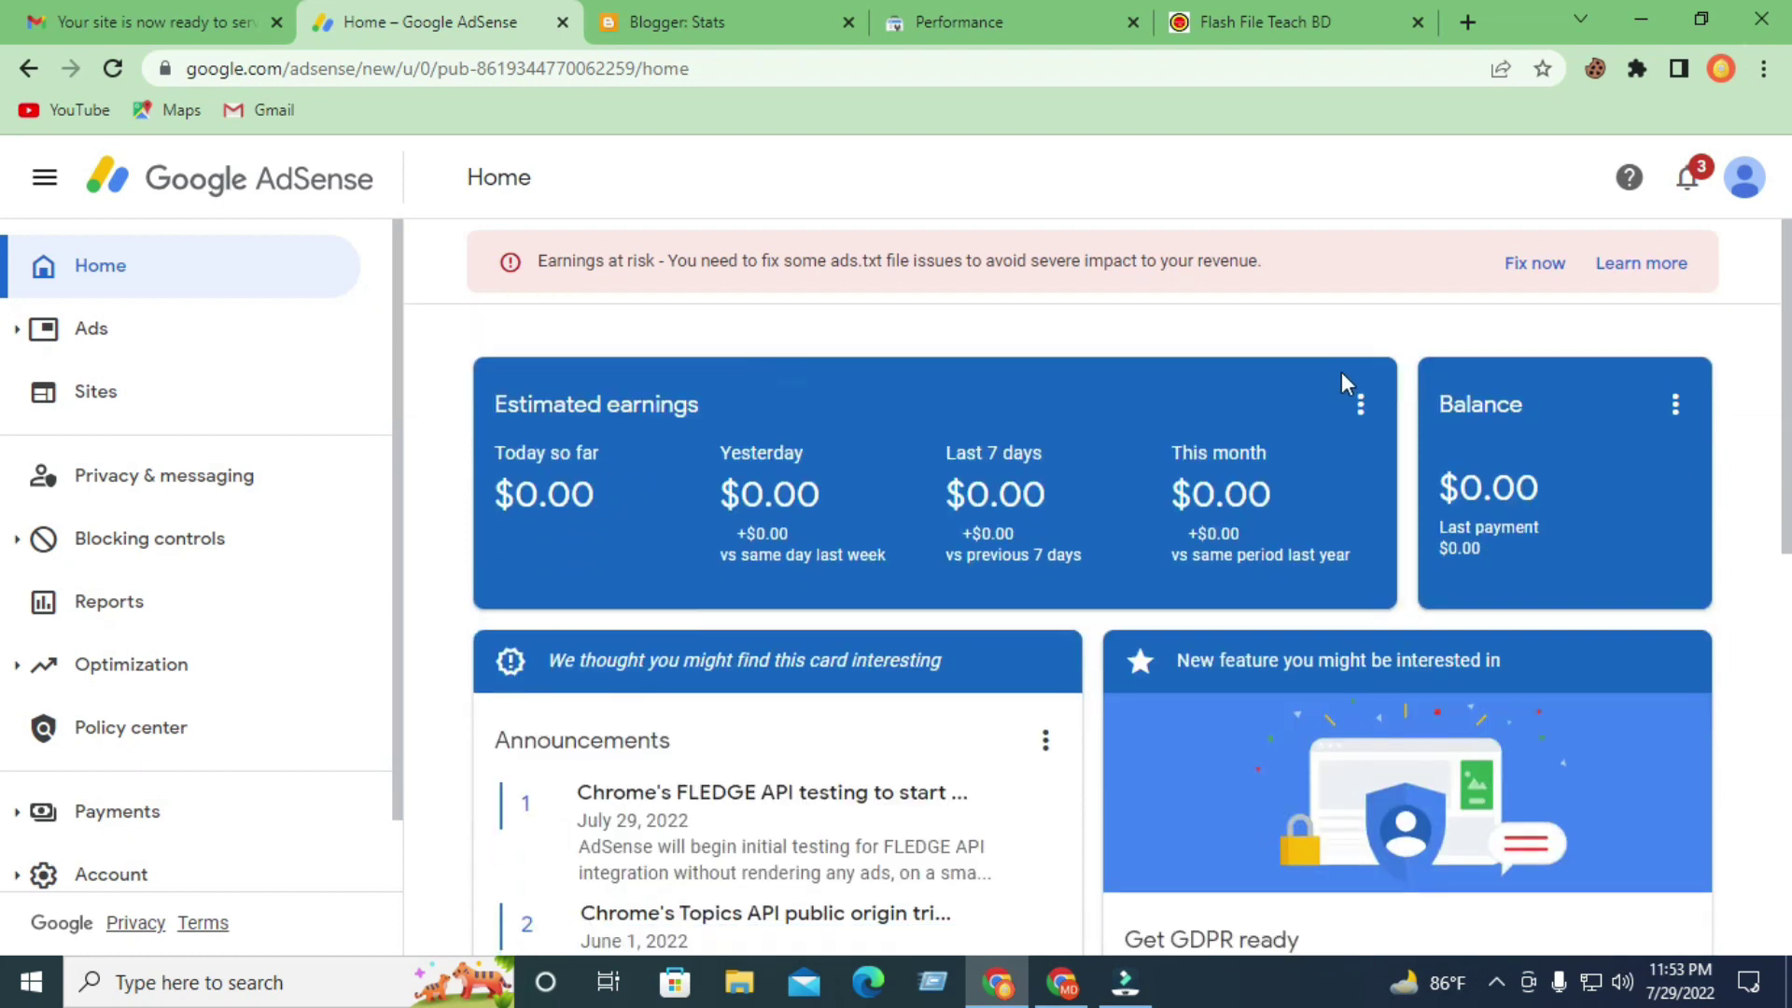
Open the AdSense Sites page, highlight the ads.txt publisher line and check the status of myflashfilebd.com.
{"action": "left_click", "coordinate": [137, 404]}
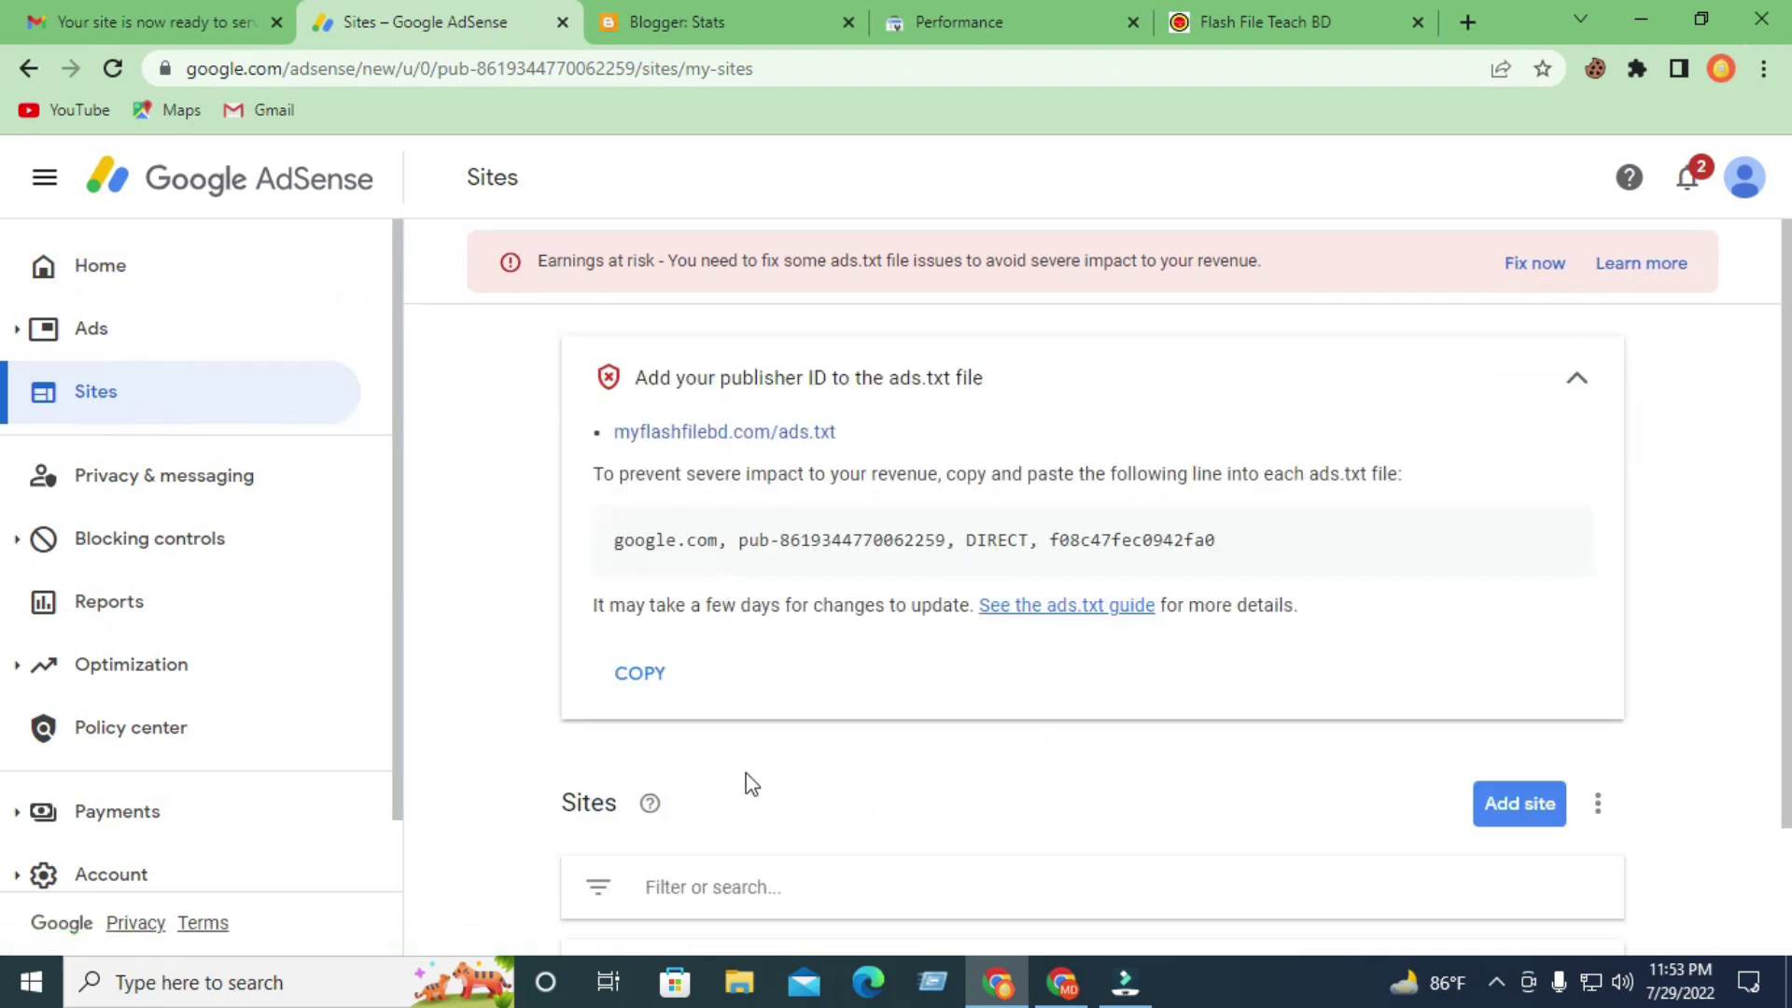
{"action": "triple_click", "coordinate": [695, 417]}
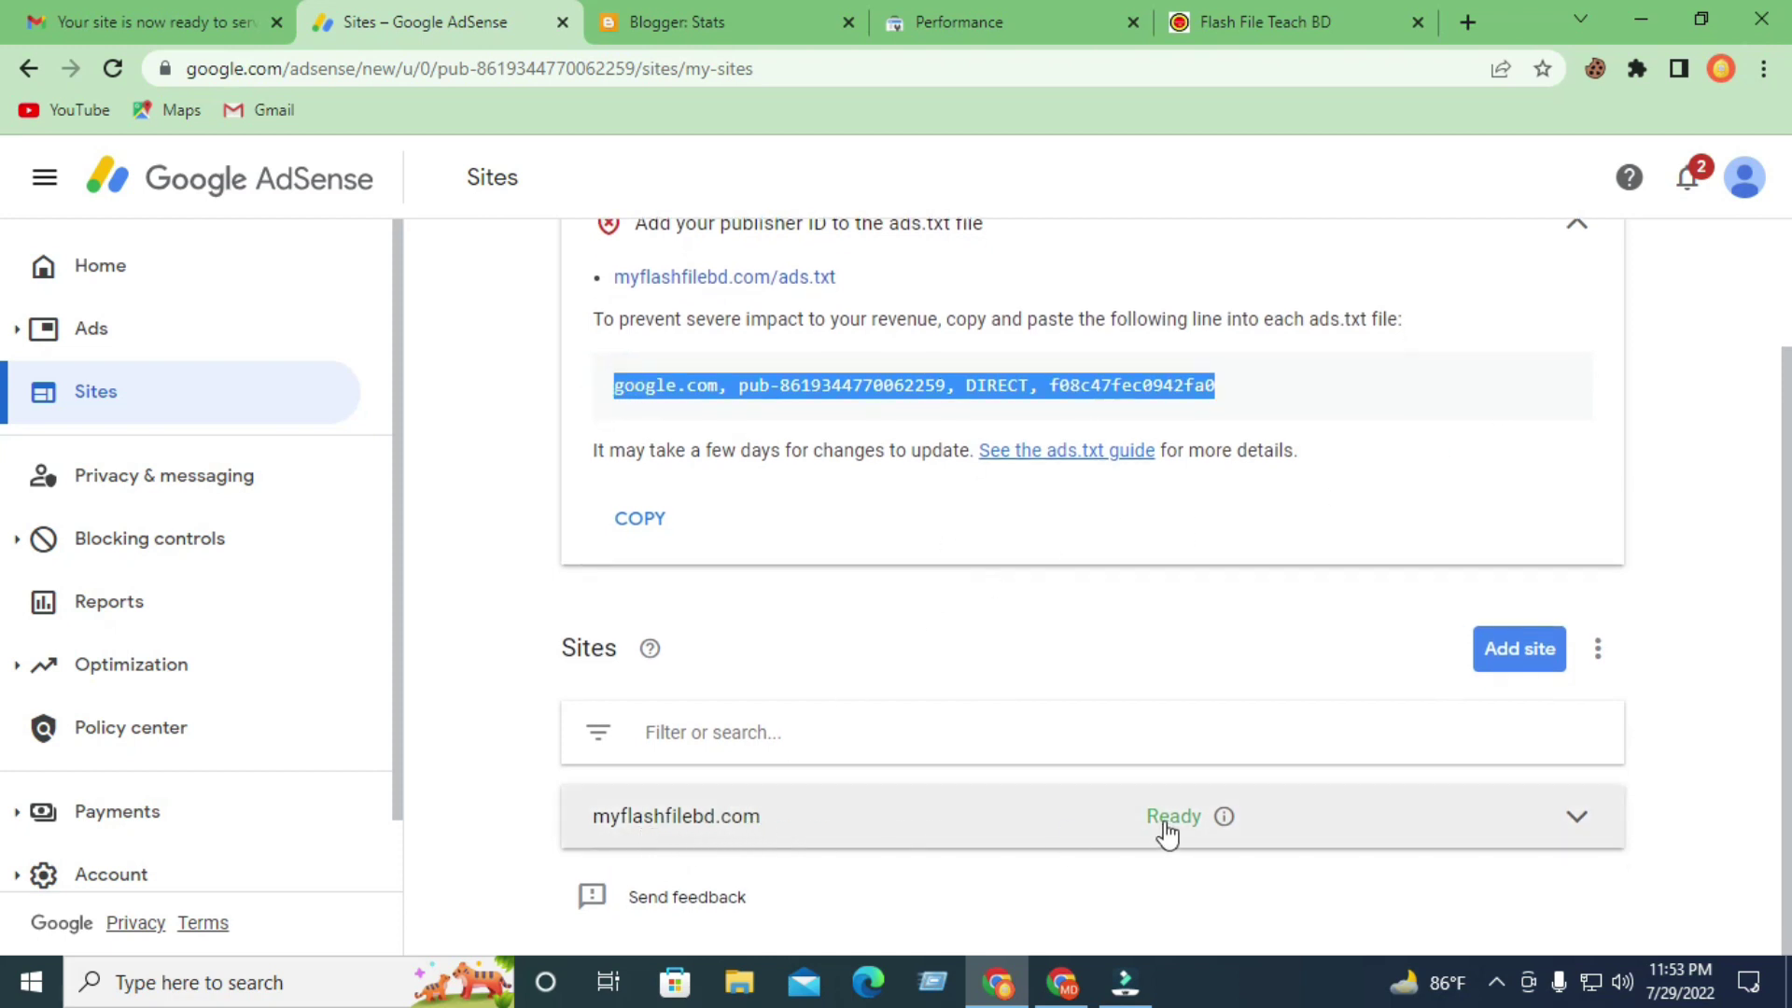
Open the Blogger stats for Flash File Teach BD and highlight the view counts for today and yesterday.
{"action": "left_click", "coordinate": [713, 25]}
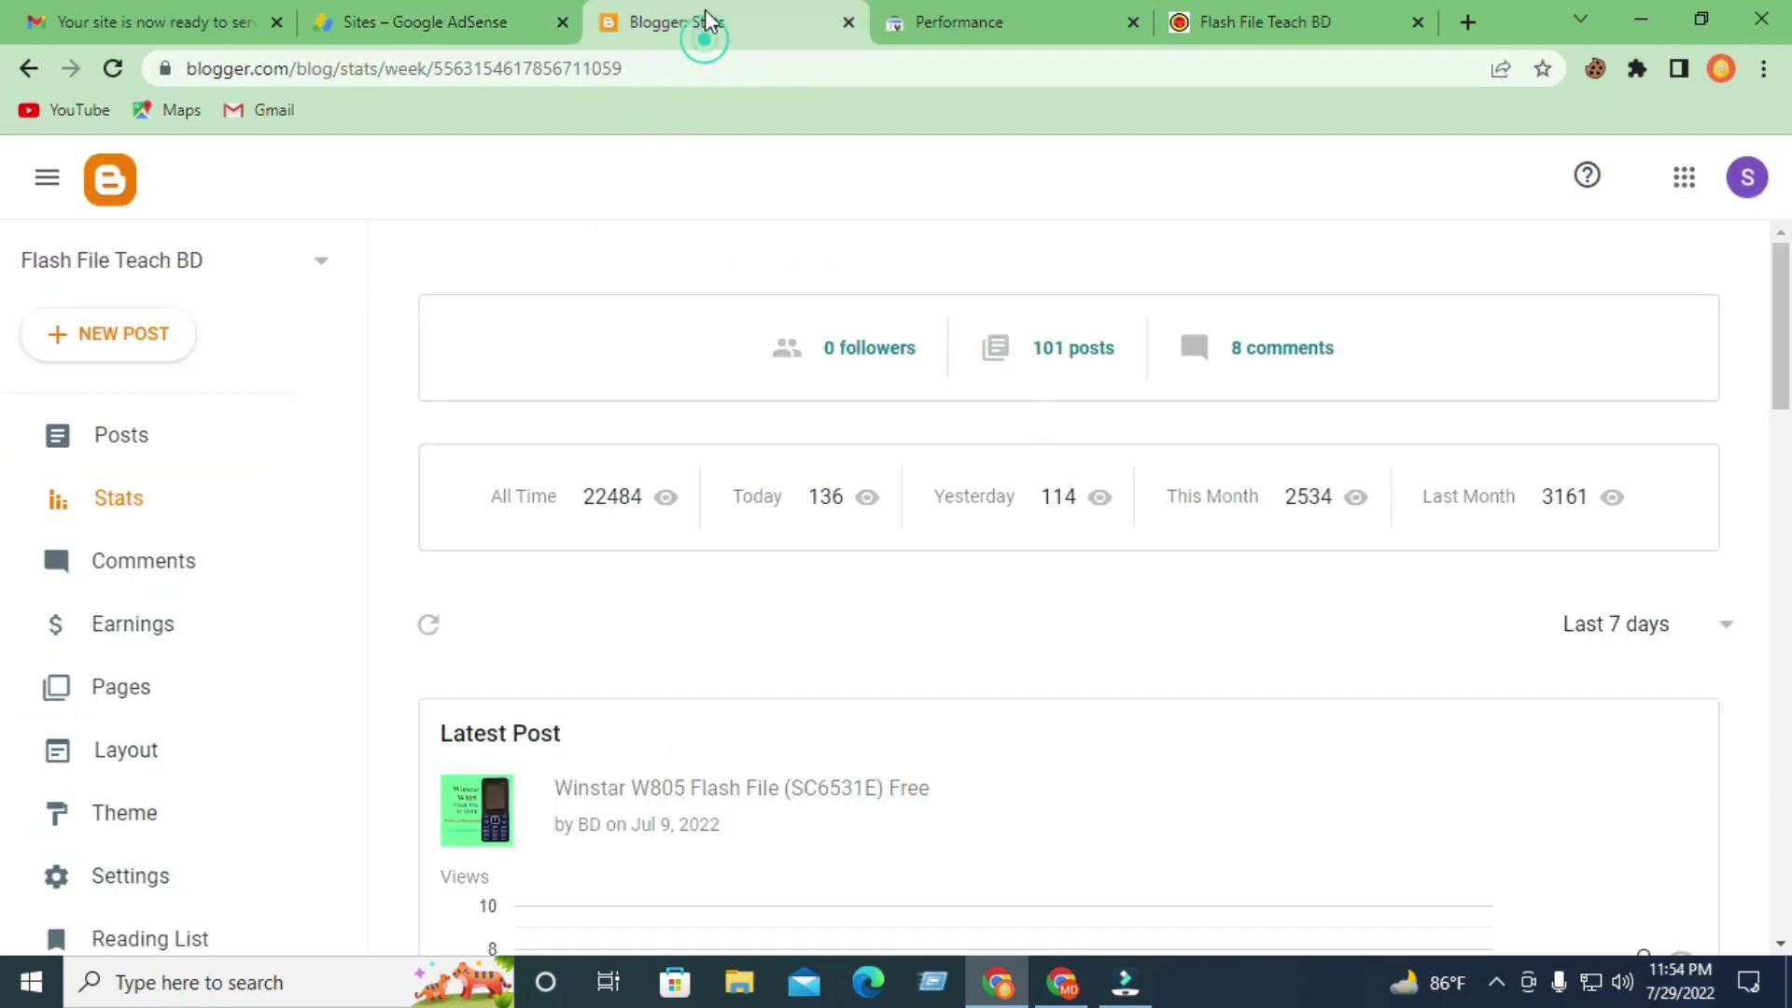
{"action": "left_click", "coordinate": [159, 495]}
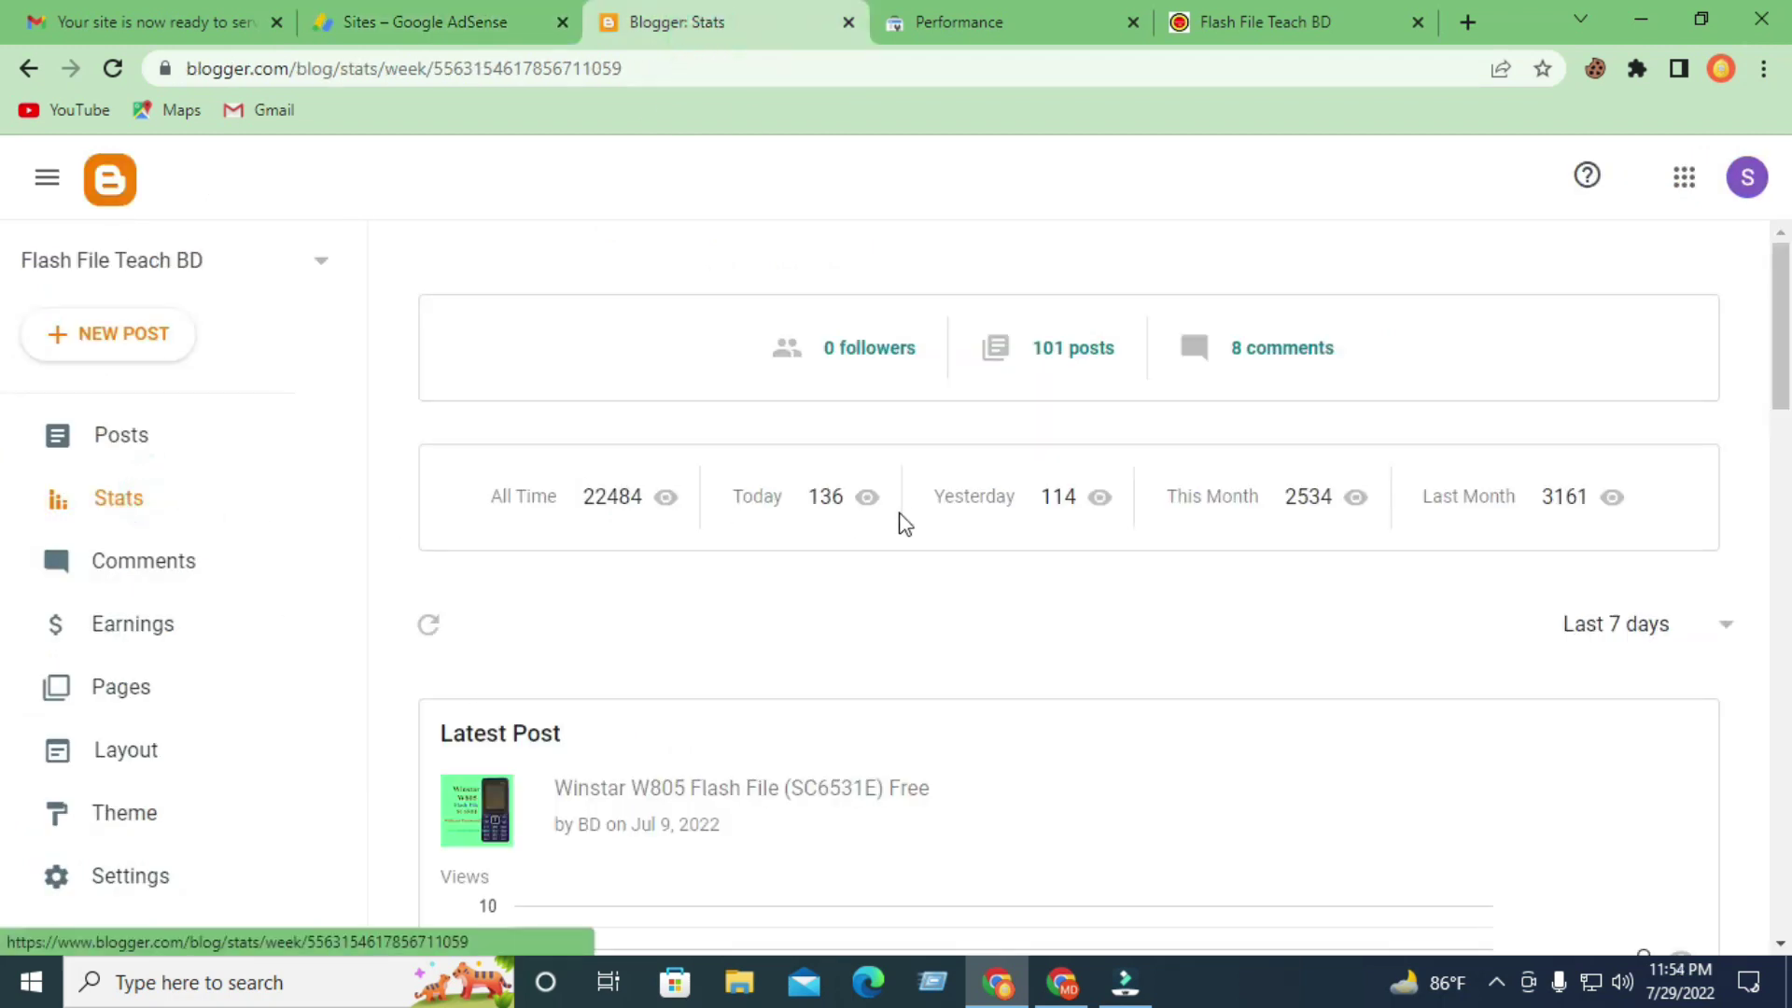
{"action": "double_click", "coordinate": [822, 500]}
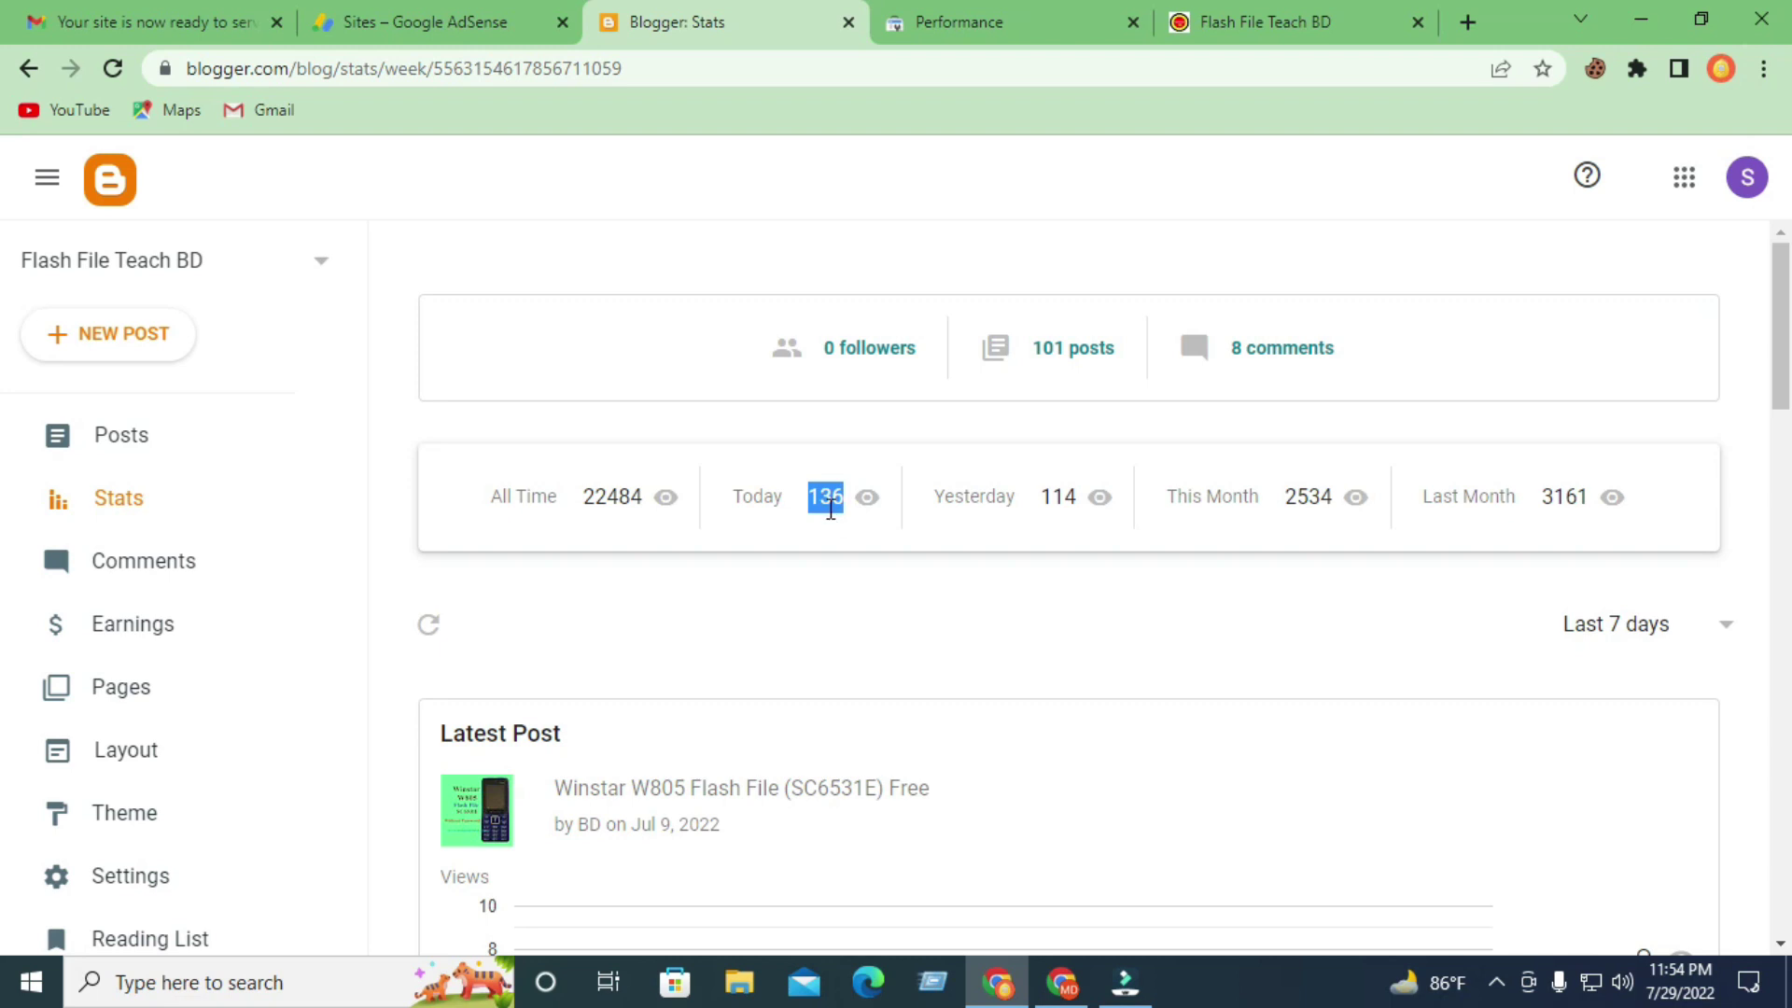
{"action": "double_click", "coordinate": [1049, 494]}
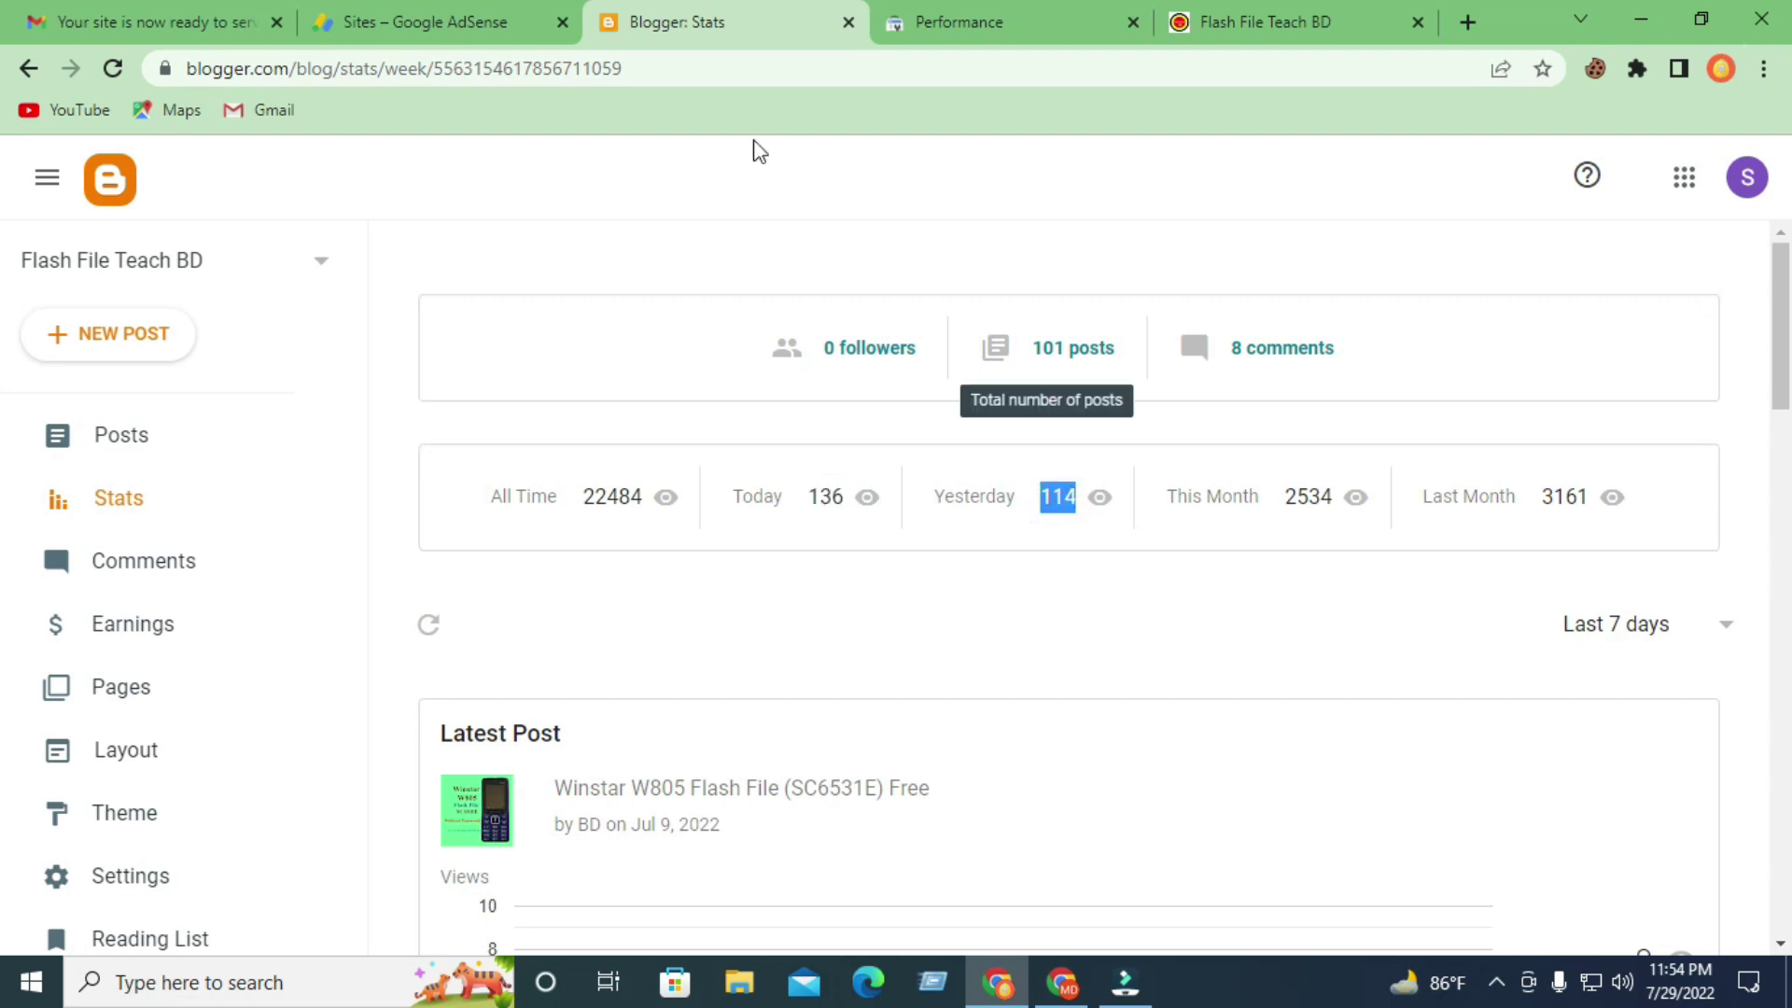
Review the Search Console search results performance for myflashfilebd.com and view the site's home page.
{"action": "left_click", "coordinate": [971, 23]}
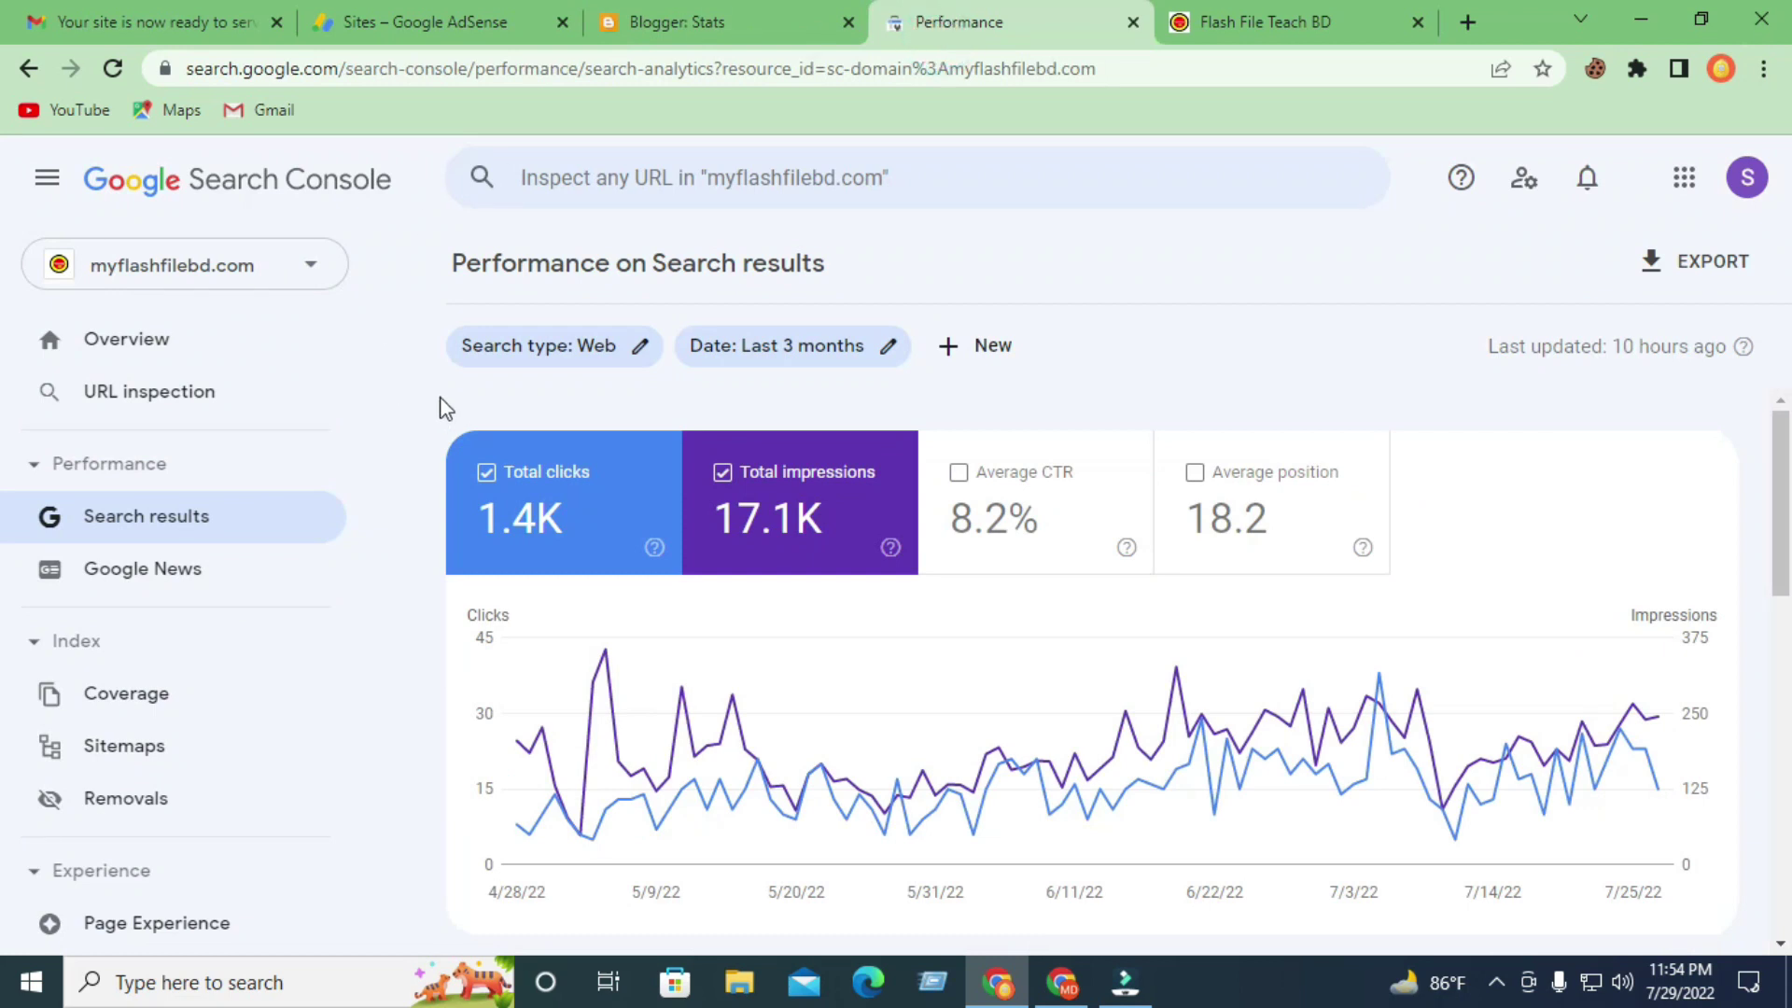
{"action": "left_click", "coordinate": [168, 516]}
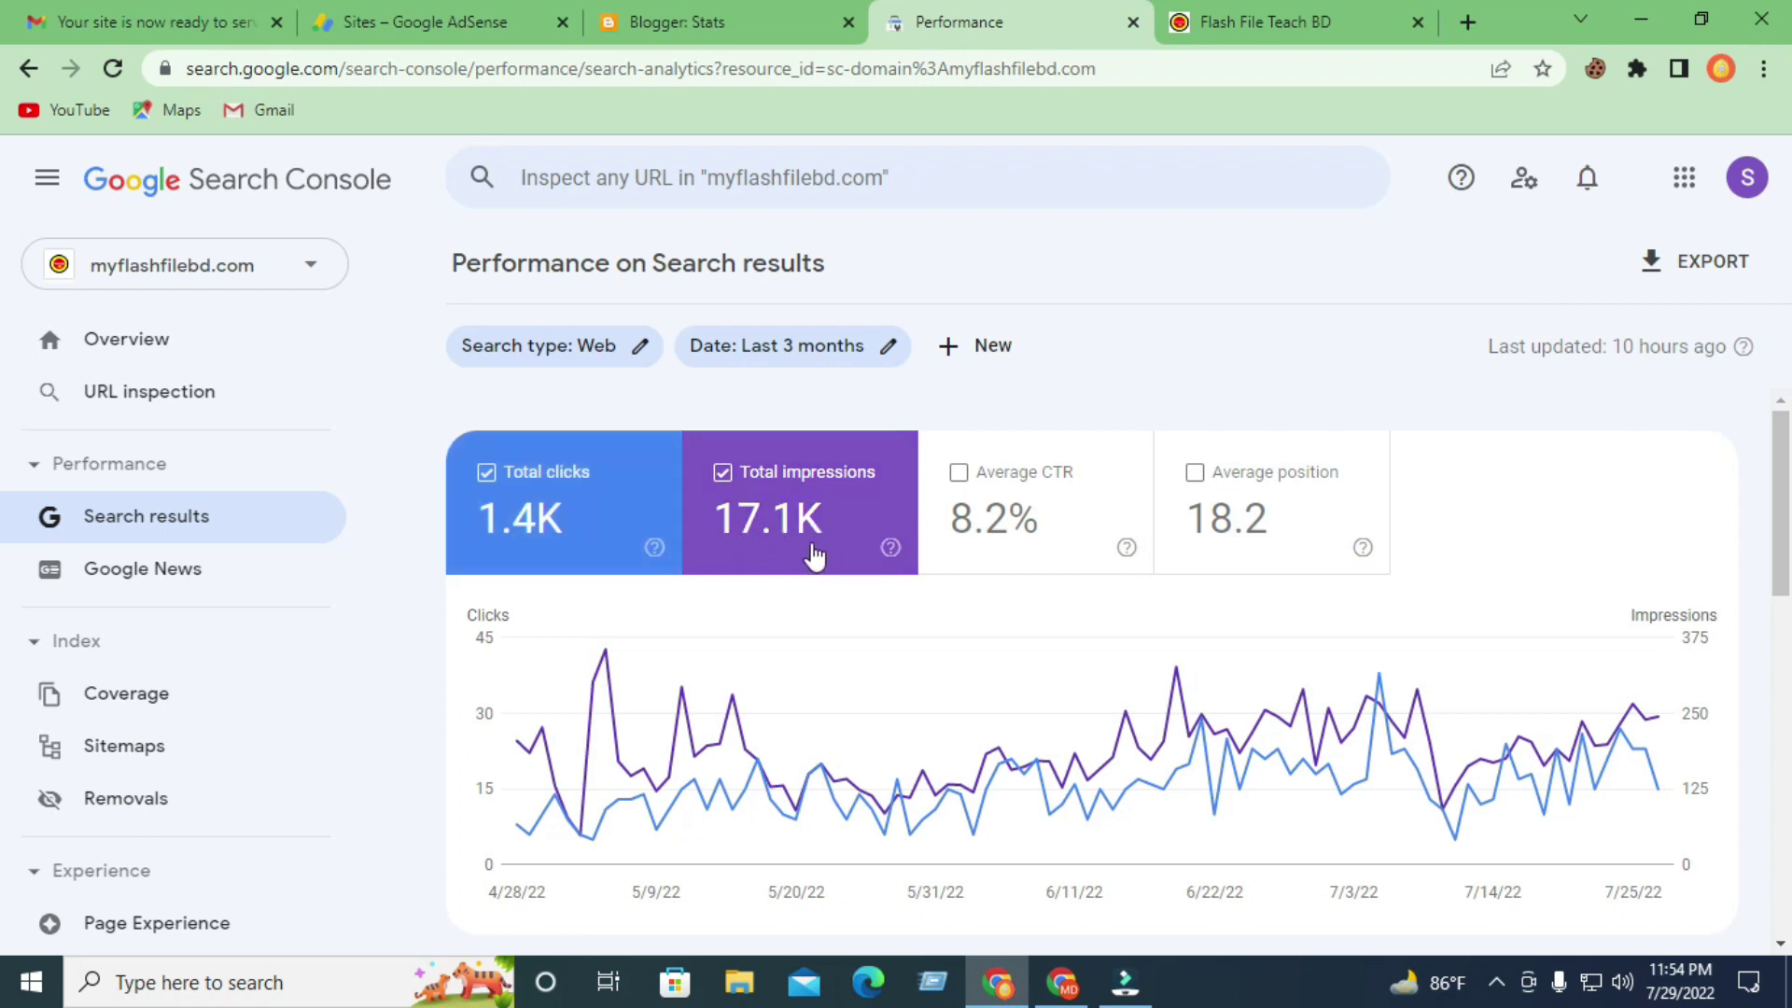
{"action": "left_click", "coordinate": [1213, 23]}
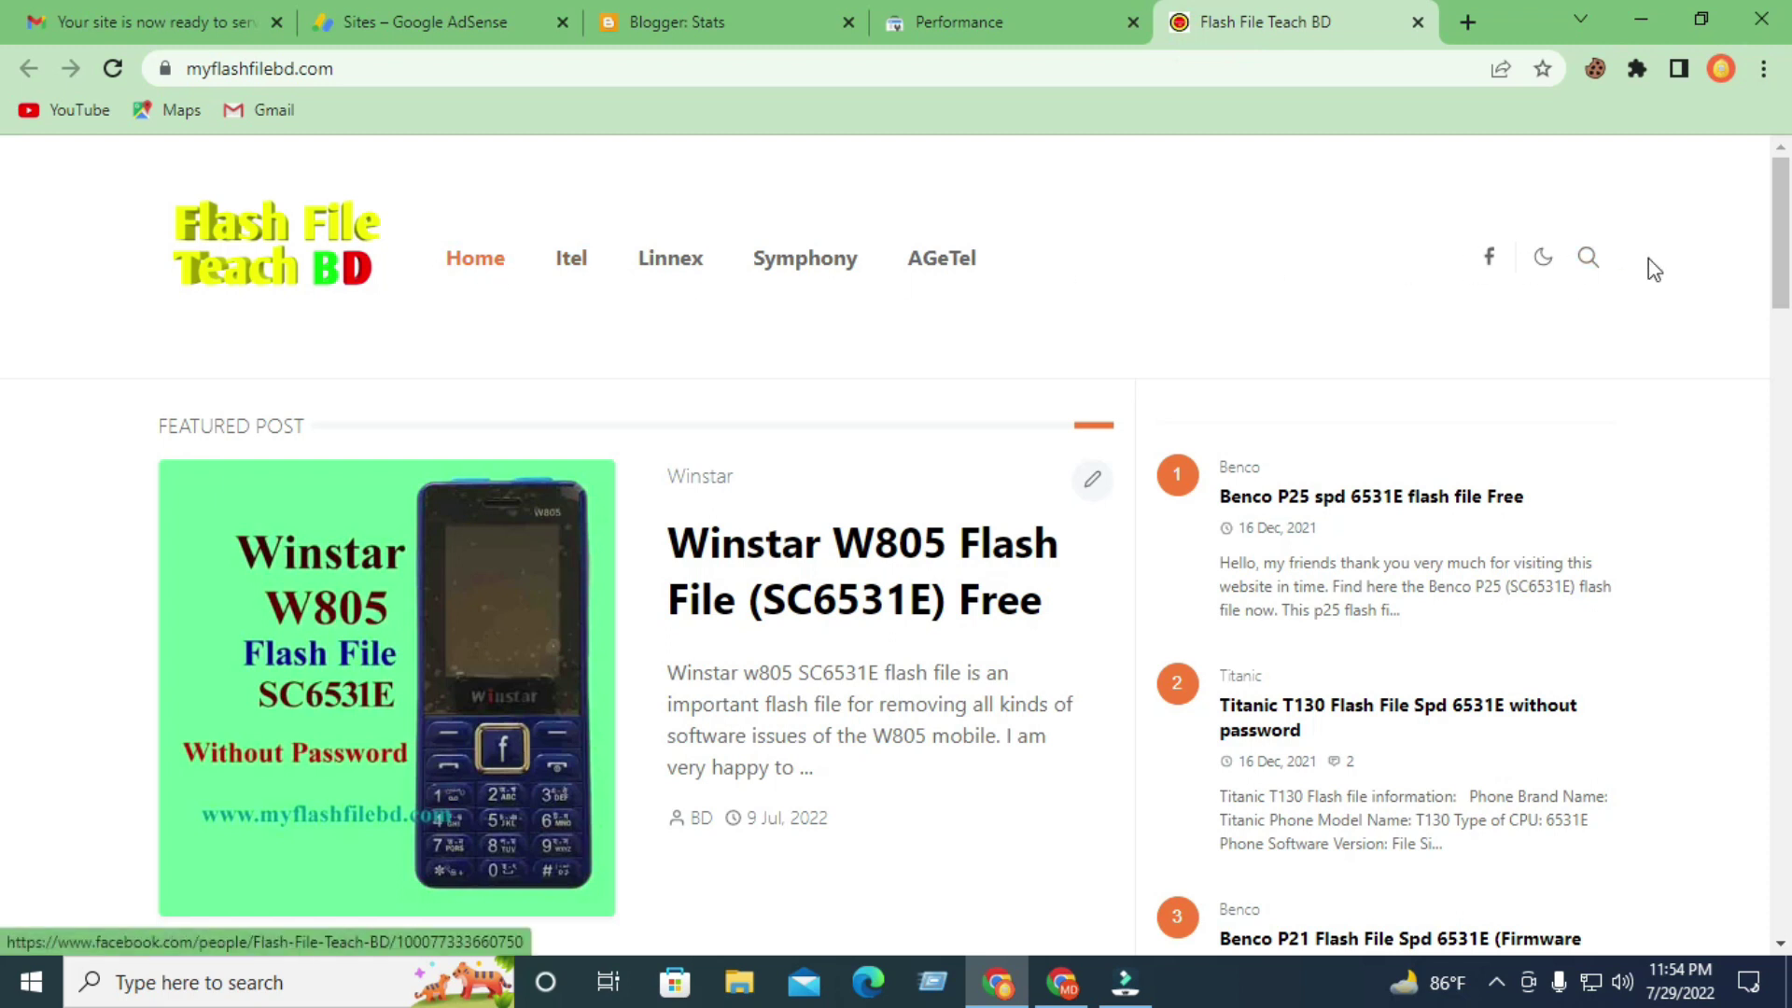
Switch to the other browser window, show the Blogger Atoz AdSense and SEO course page, and go back to the ajkerit.com home page.
{"action": "left_click", "coordinate": [1062, 982]}
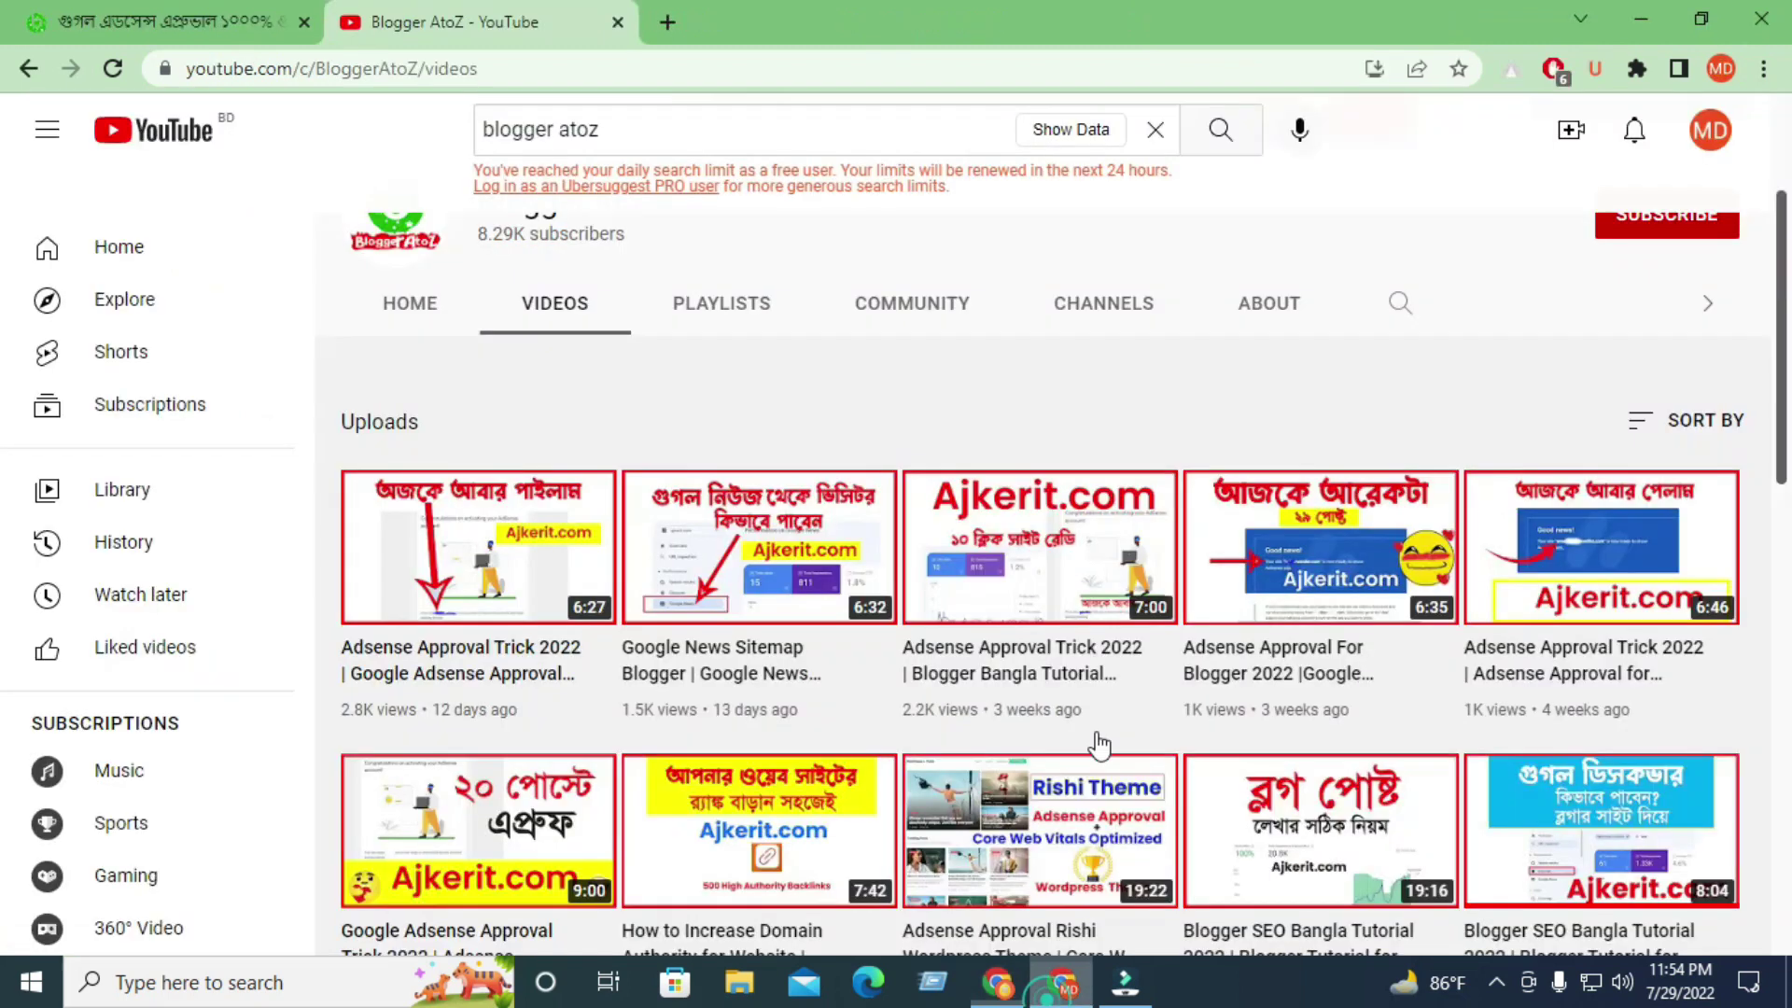
{"action": "left_click", "coordinate": [170, 23]}
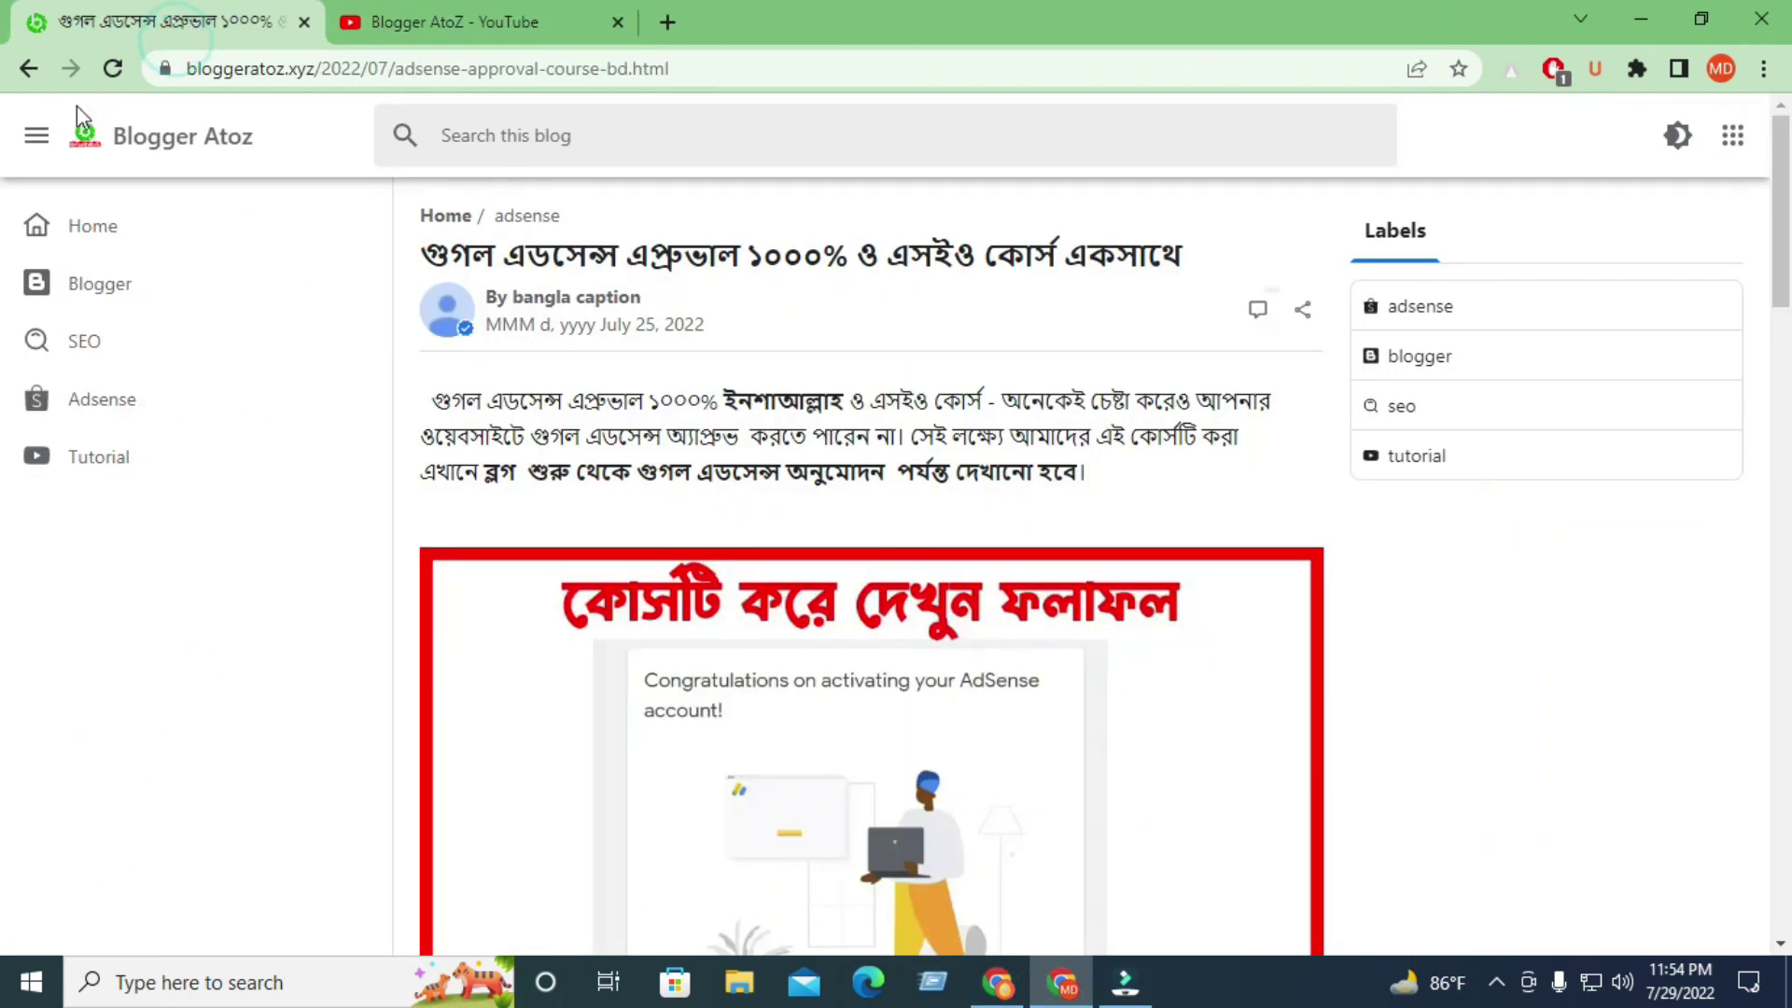
{"action": "left_click", "coordinate": [29, 68]}
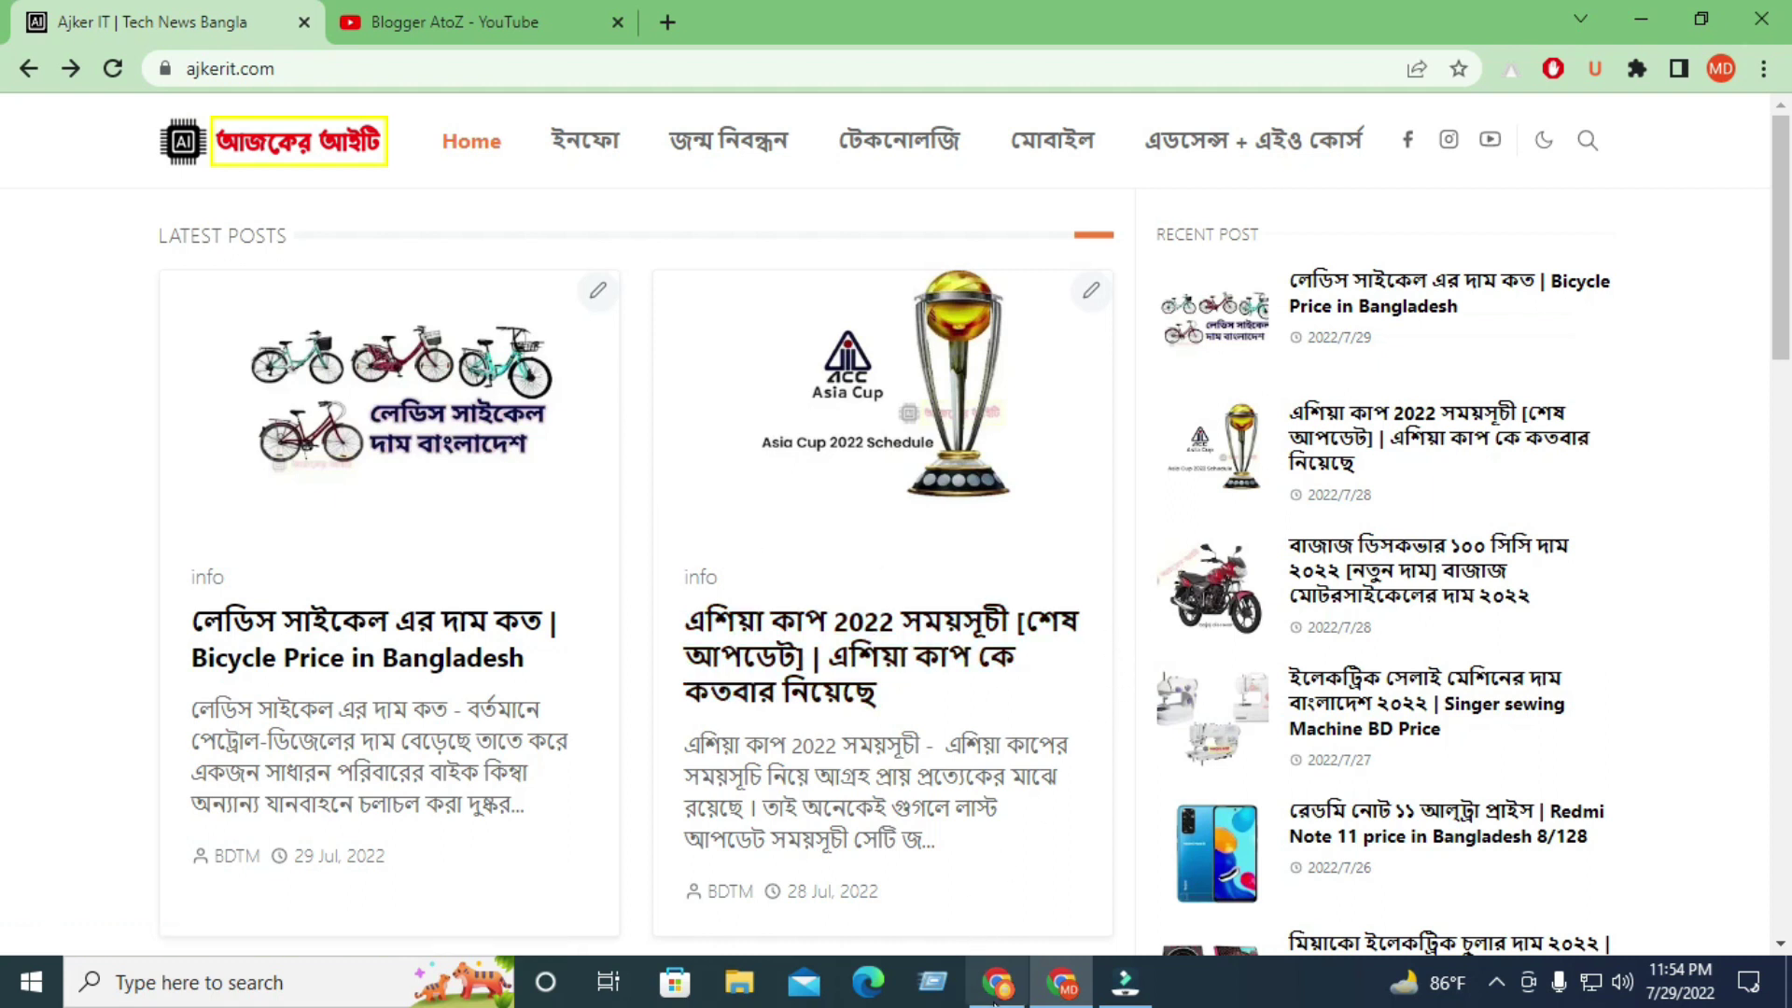
Return to the myflashfilebd.com home page, look through its posts down to the footer, and open the About Me page in a new tab.
{"action": "left_click", "coordinate": [995, 991]}
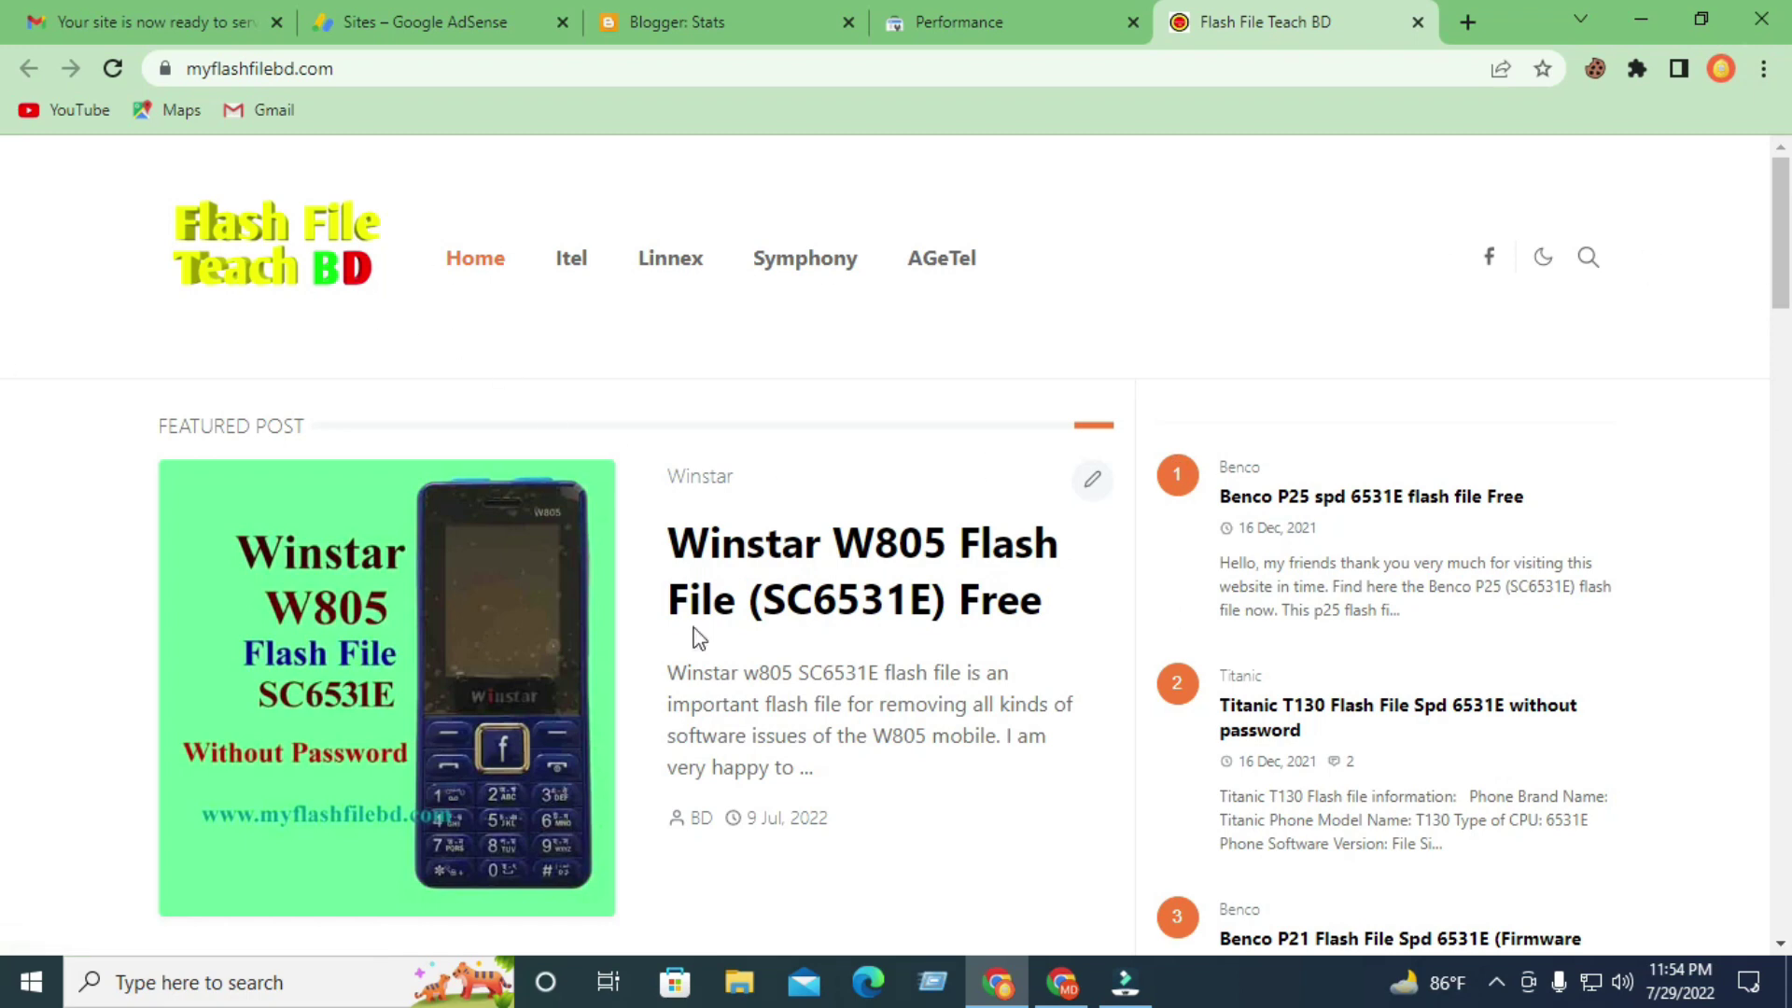
{"action": "scroll", "coordinate": [750, 608], "scroll_direction": "down", "scroll_amount": 15}
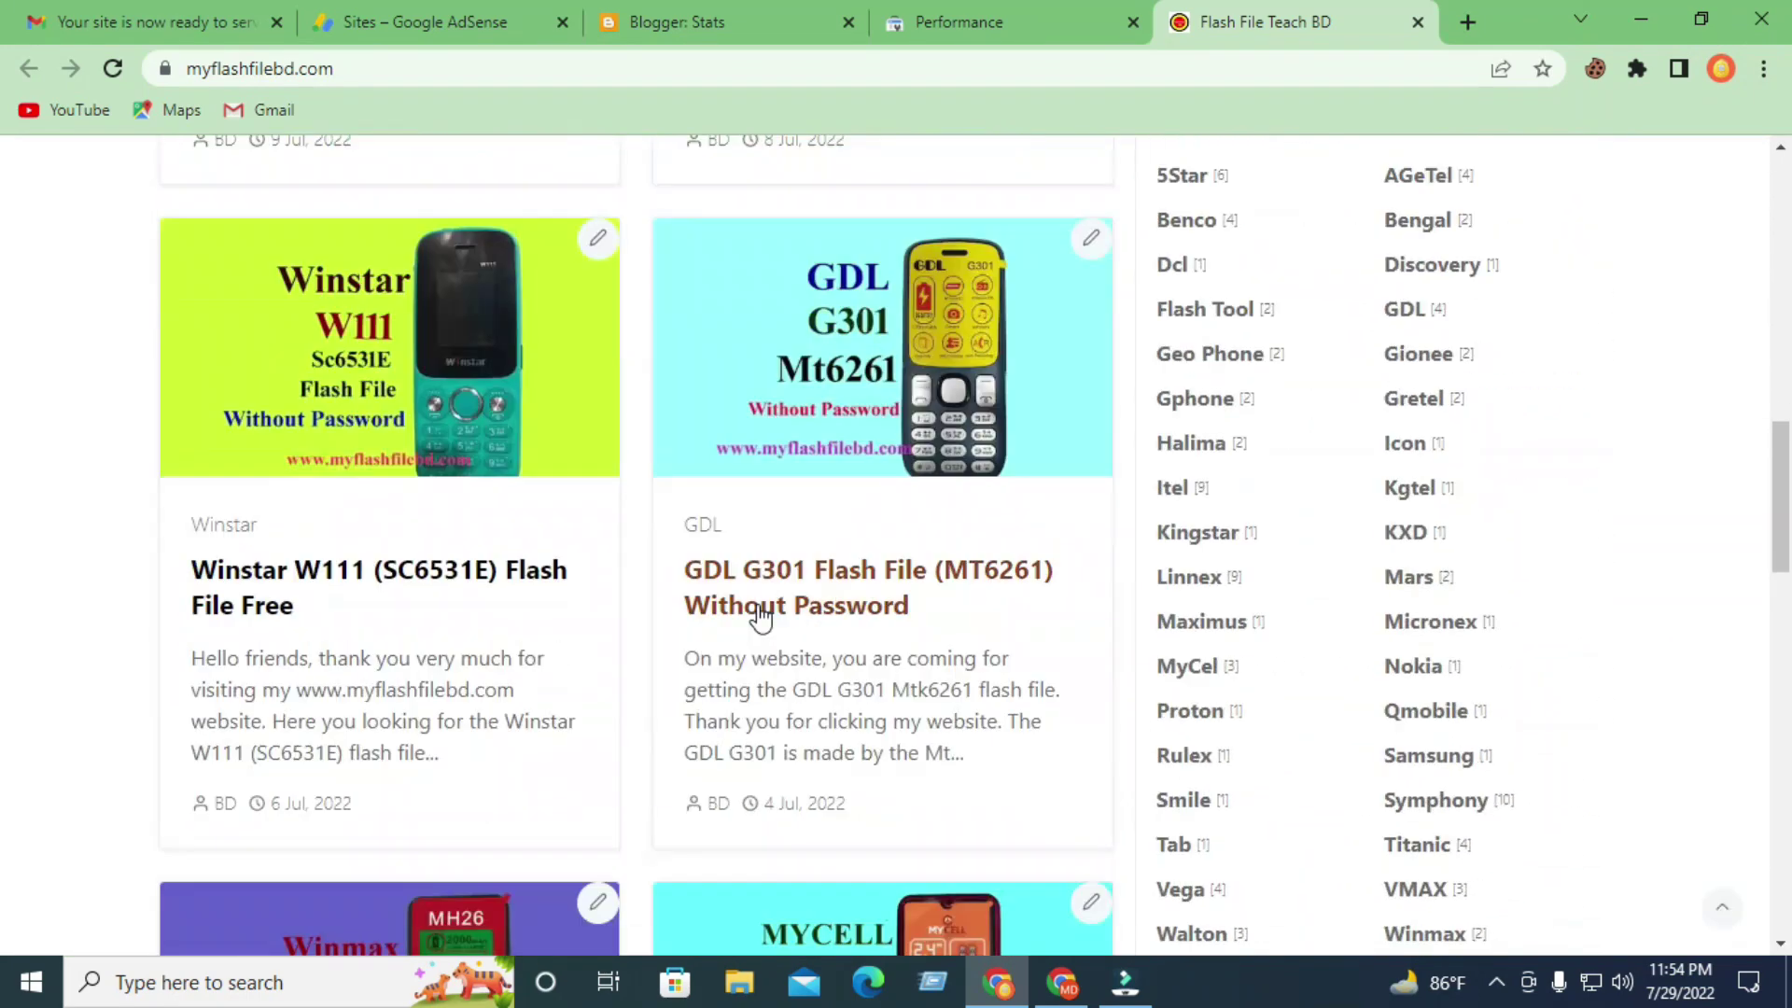
{"action": "scroll", "coordinate": [740, 628], "scroll_direction": "down", "scroll_amount": 13}
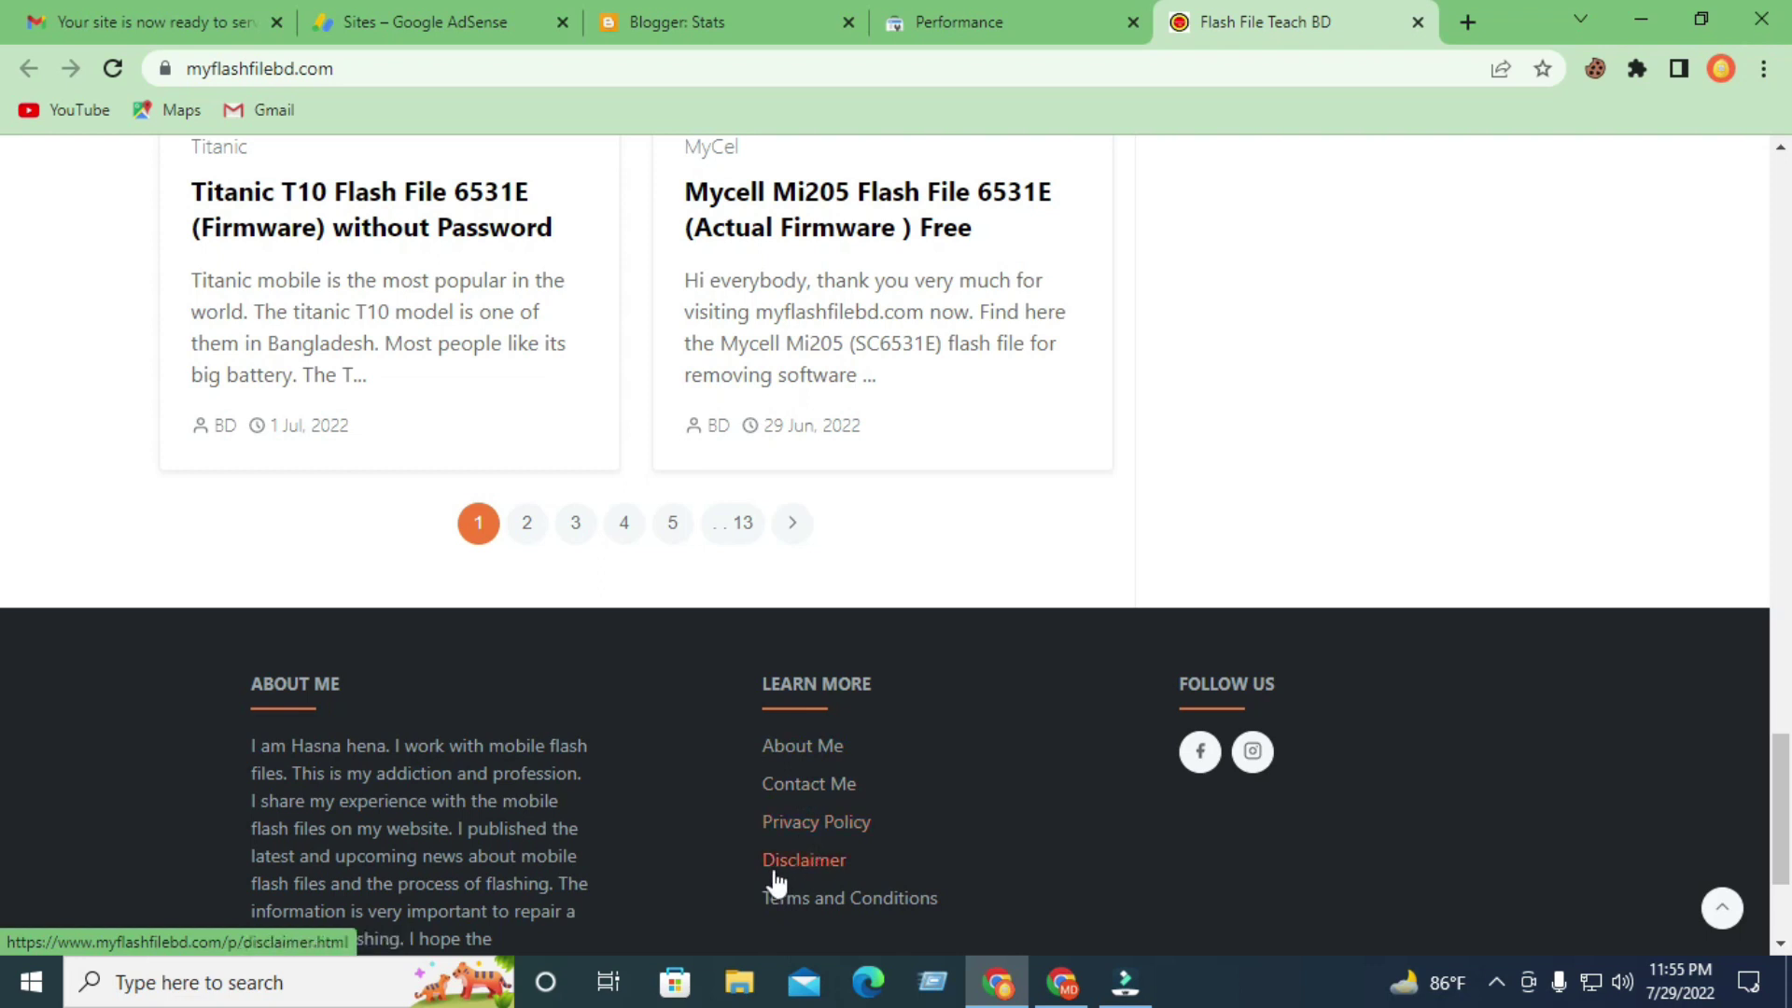
{"action": "right_click", "coordinate": [793, 758]}
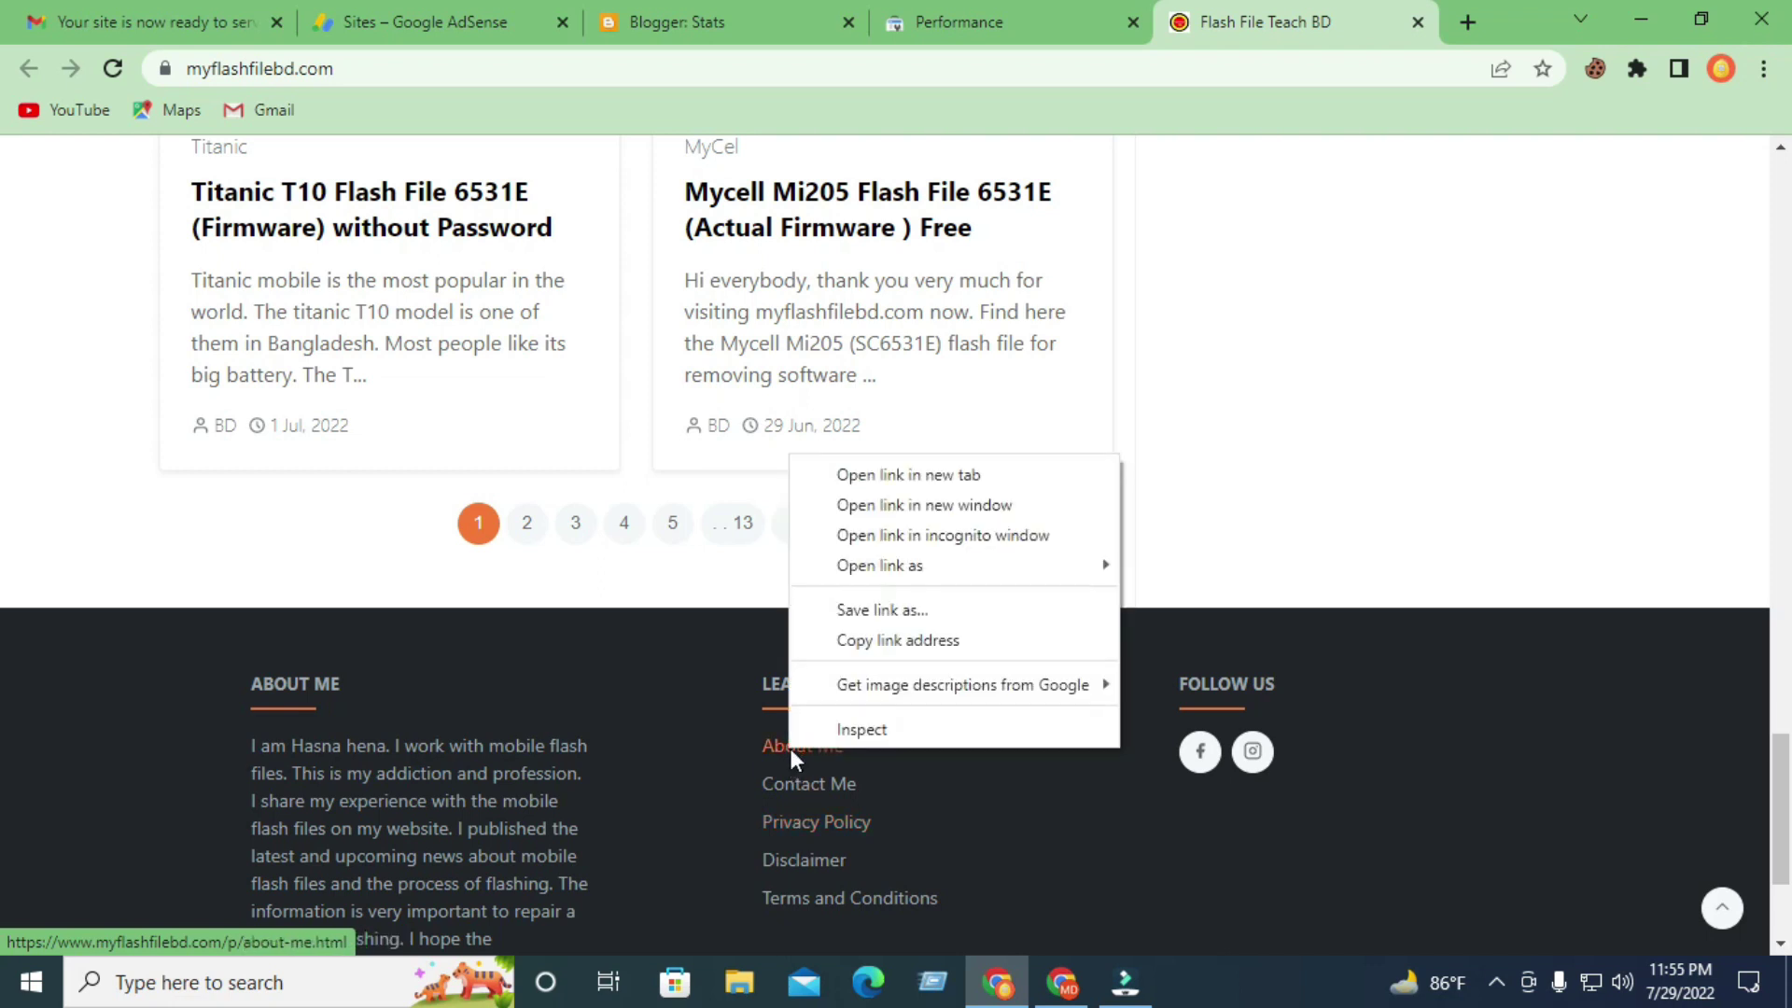
{"action": "left_click", "coordinate": [857, 476]}
{"action": "left_click", "coordinate": [1352, 3]}
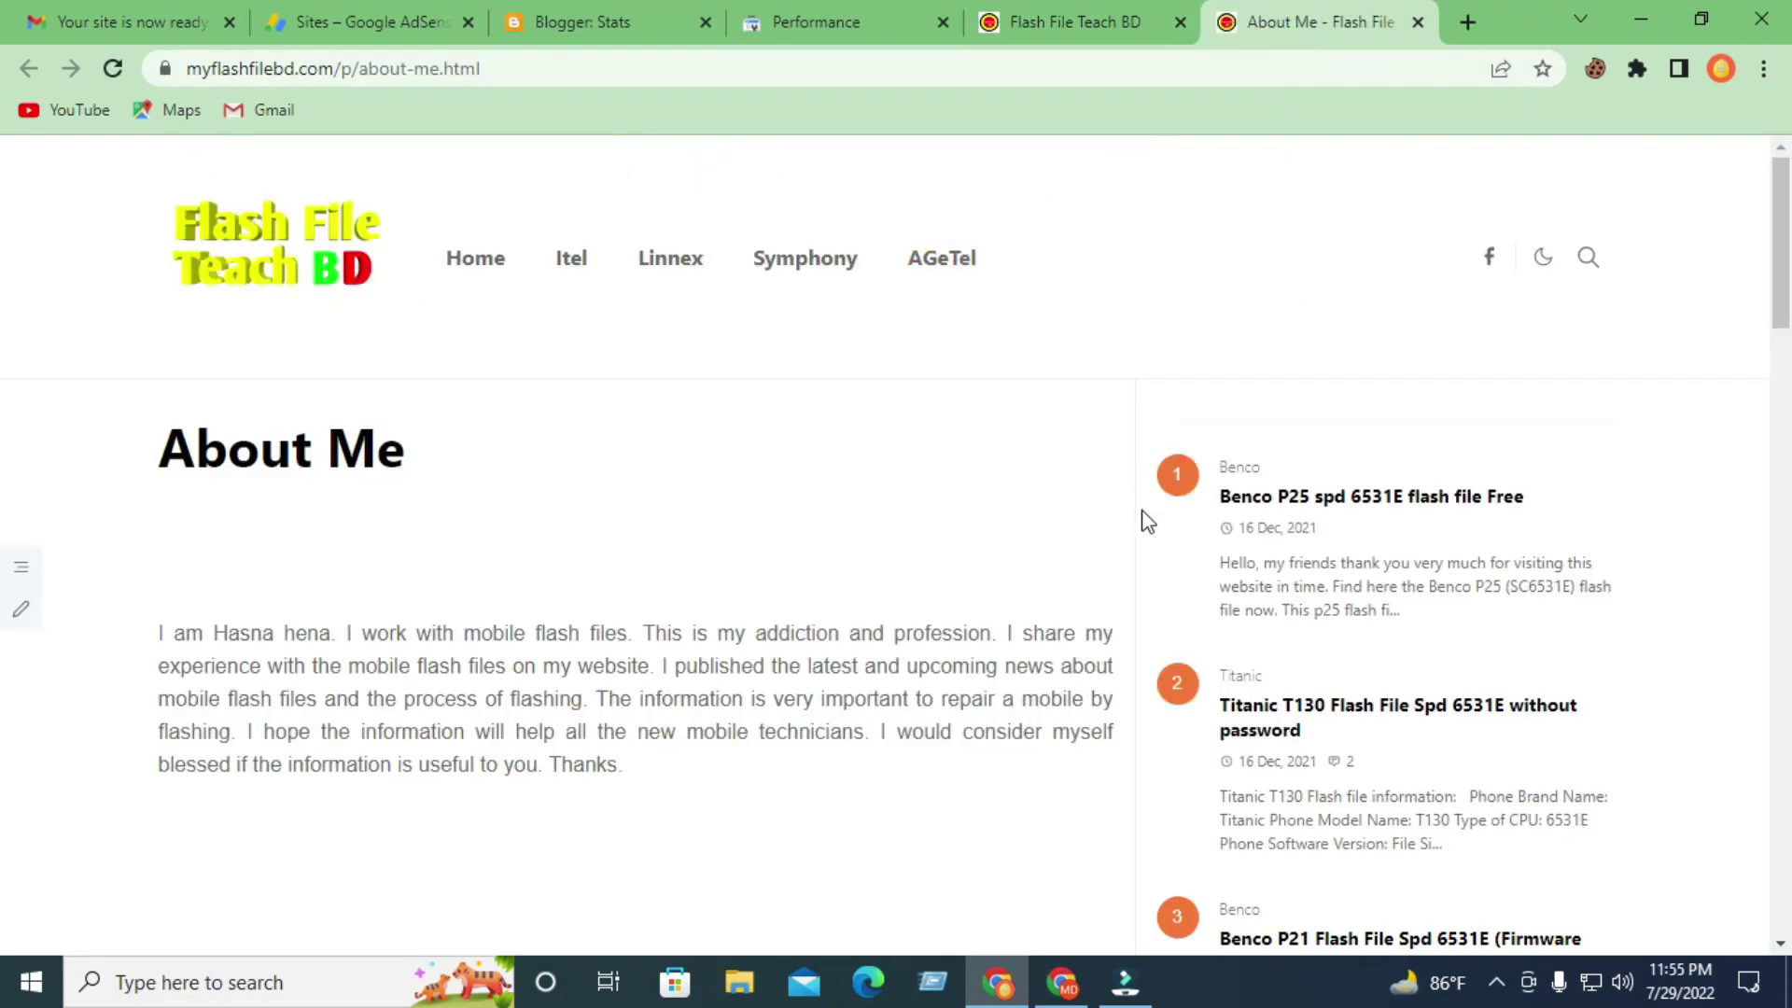
Highlight the whole introduction paragraph on the About Me page.
{"action": "left_click_drag", "start_coordinate": [471, 633], "coordinate": [667, 776]}
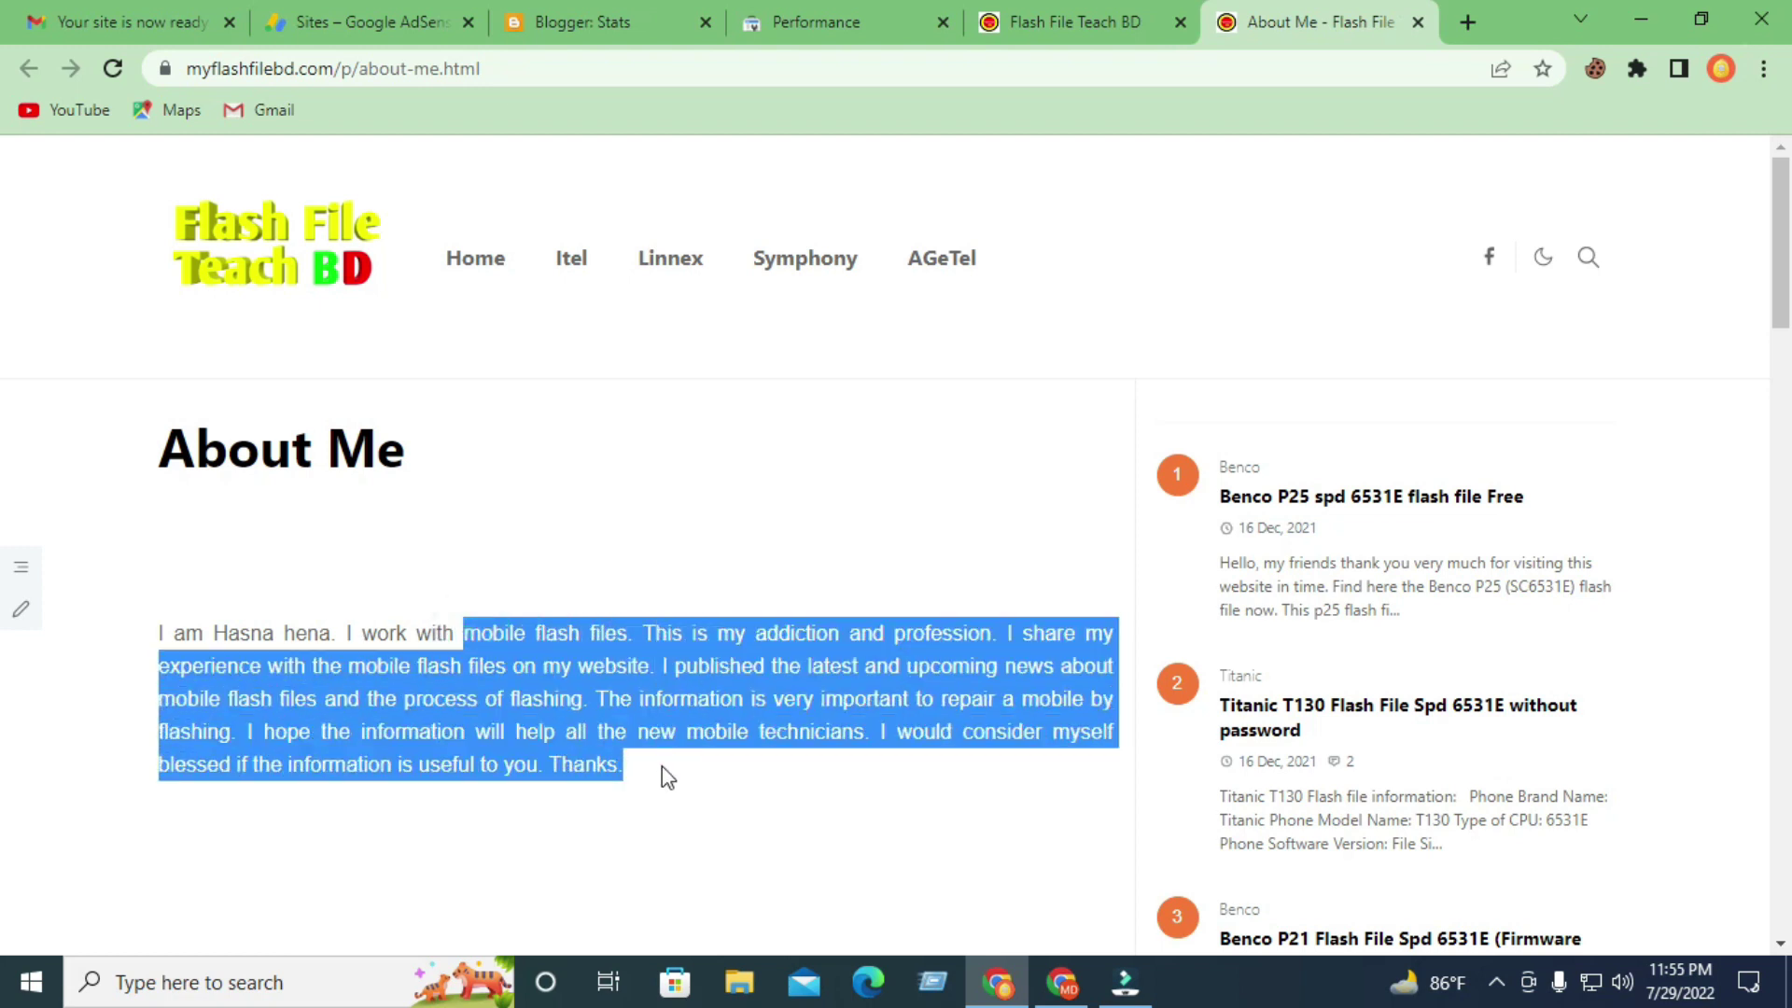
{"action": "left_click", "coordinate": [404, 572]}
{"action": "left_click_drag", "start_coordinate": [658, 765], "coordinate": [147, 630]}
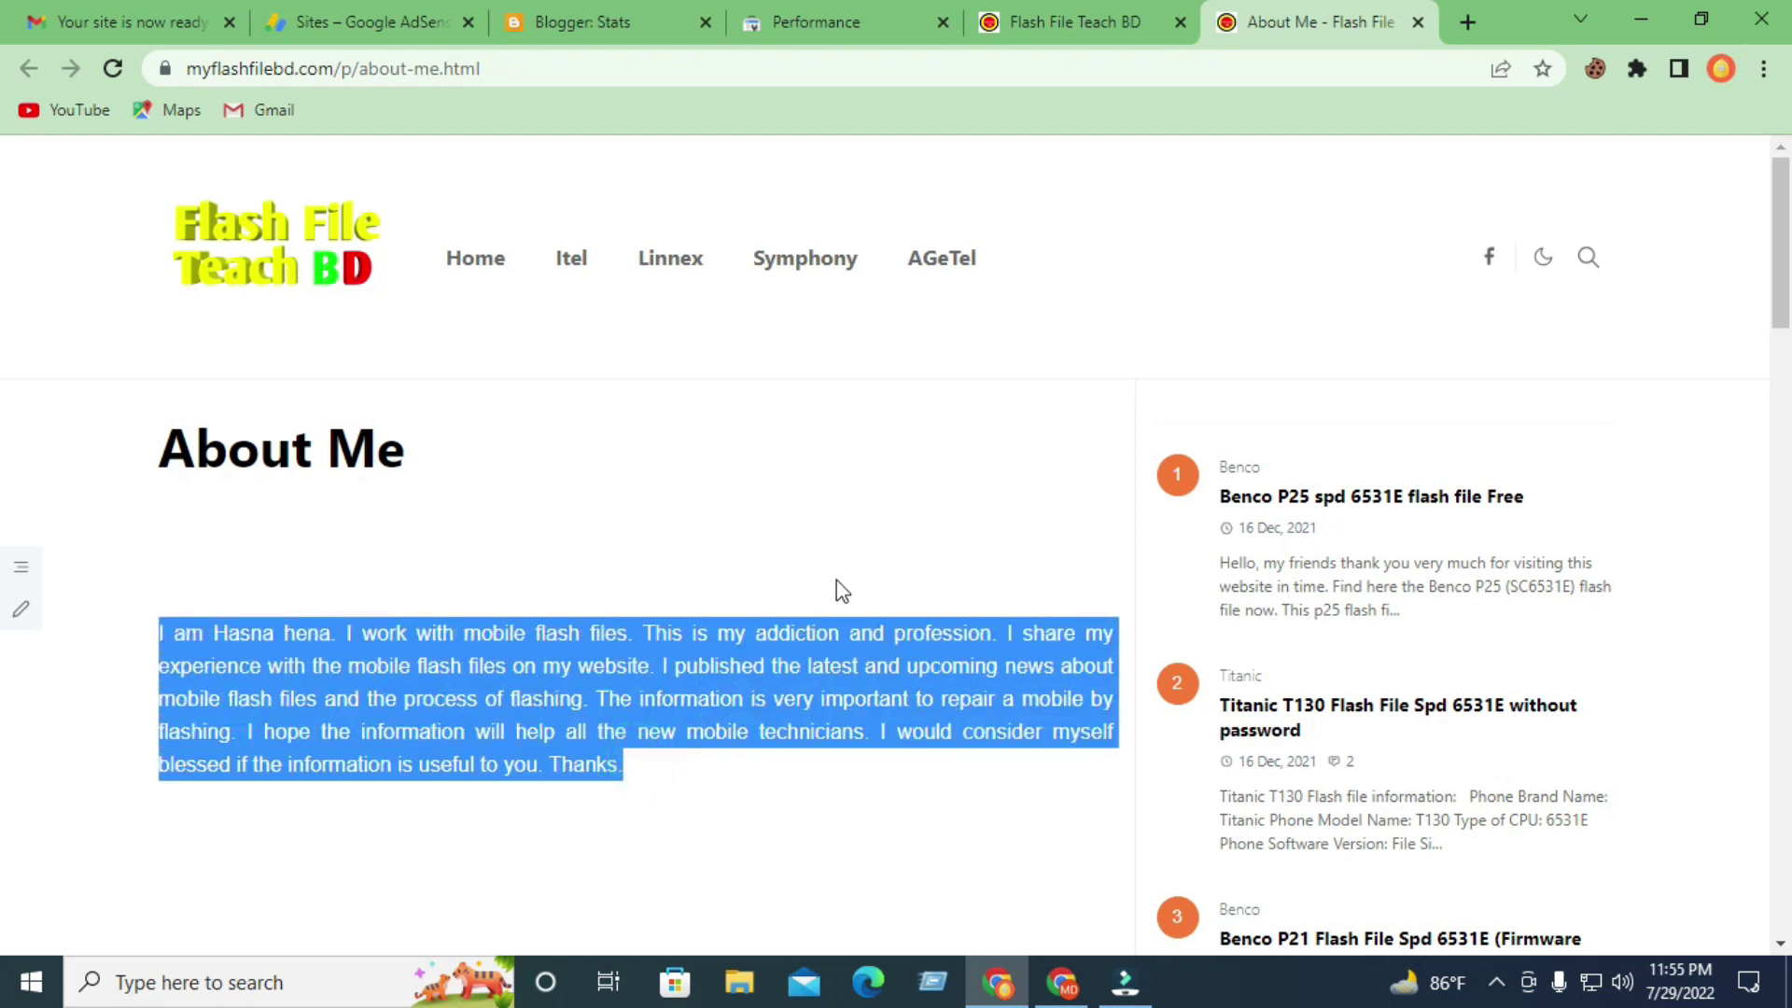
Point out the Contact Me footer link, open jettheme.com in a new tab, and open the Setting Template JetTheme article from its blog.
{"action": "left_click", "coordinate": [1060, 11]}
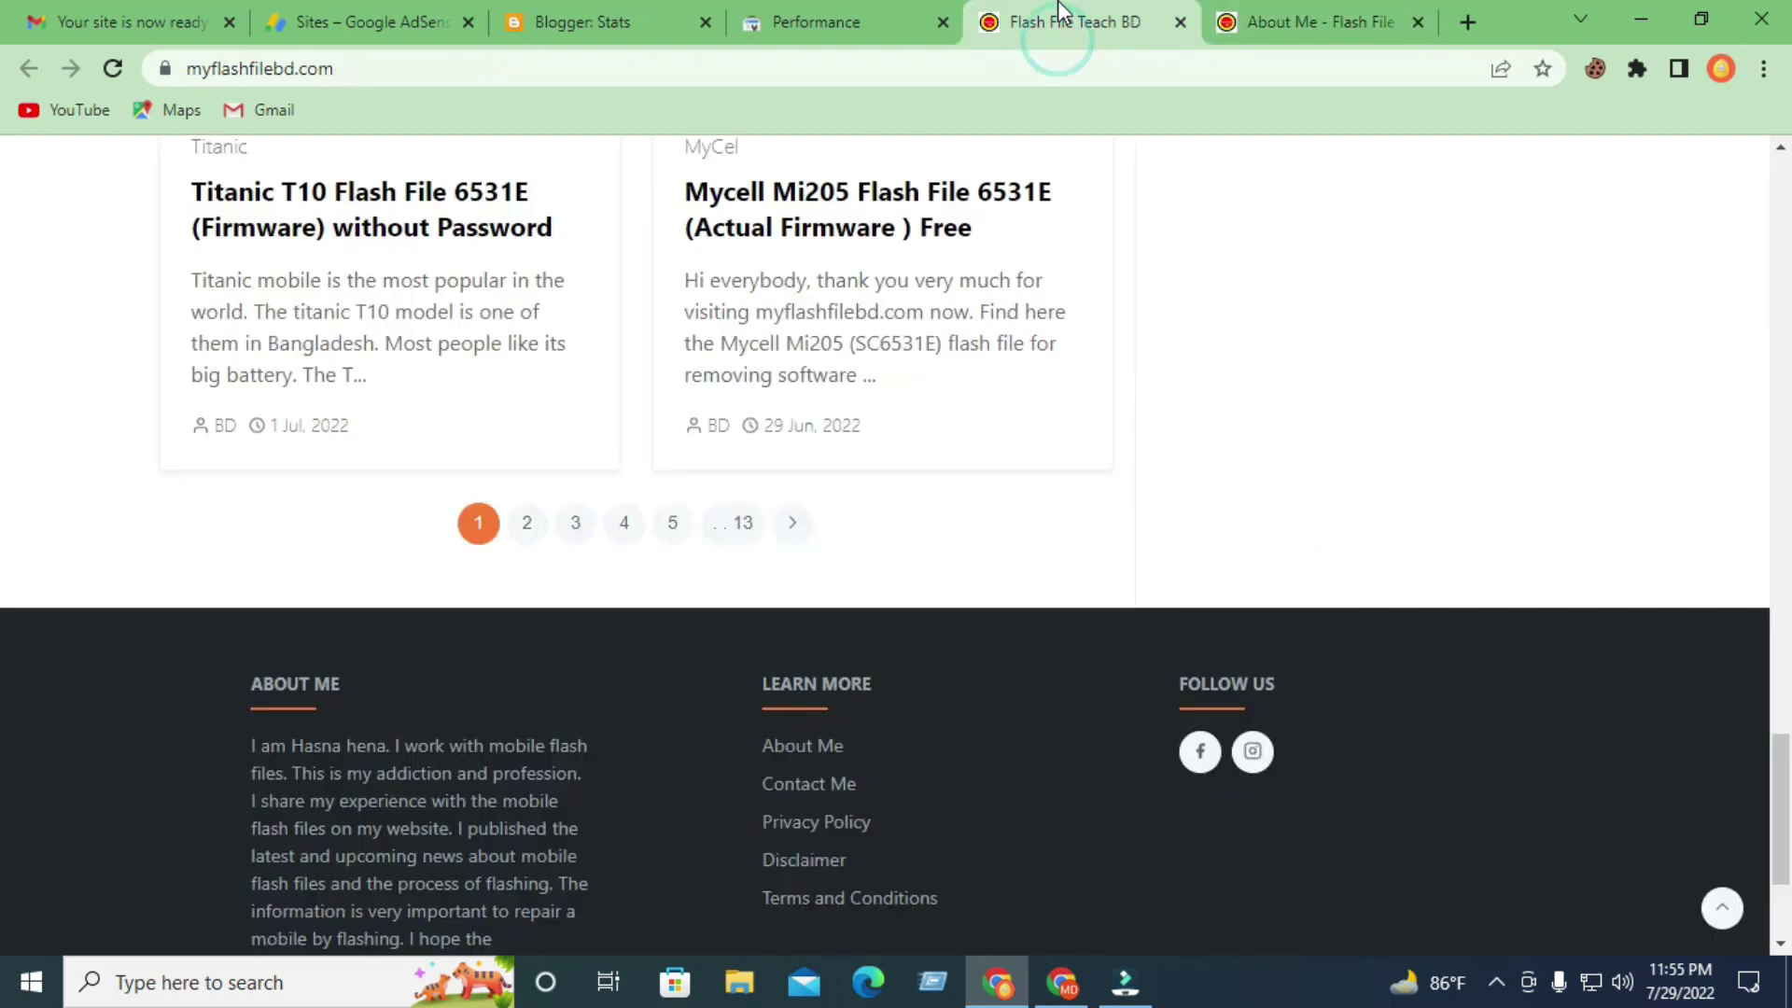
{"action": "left_click", "coordinate": [820, 790]}
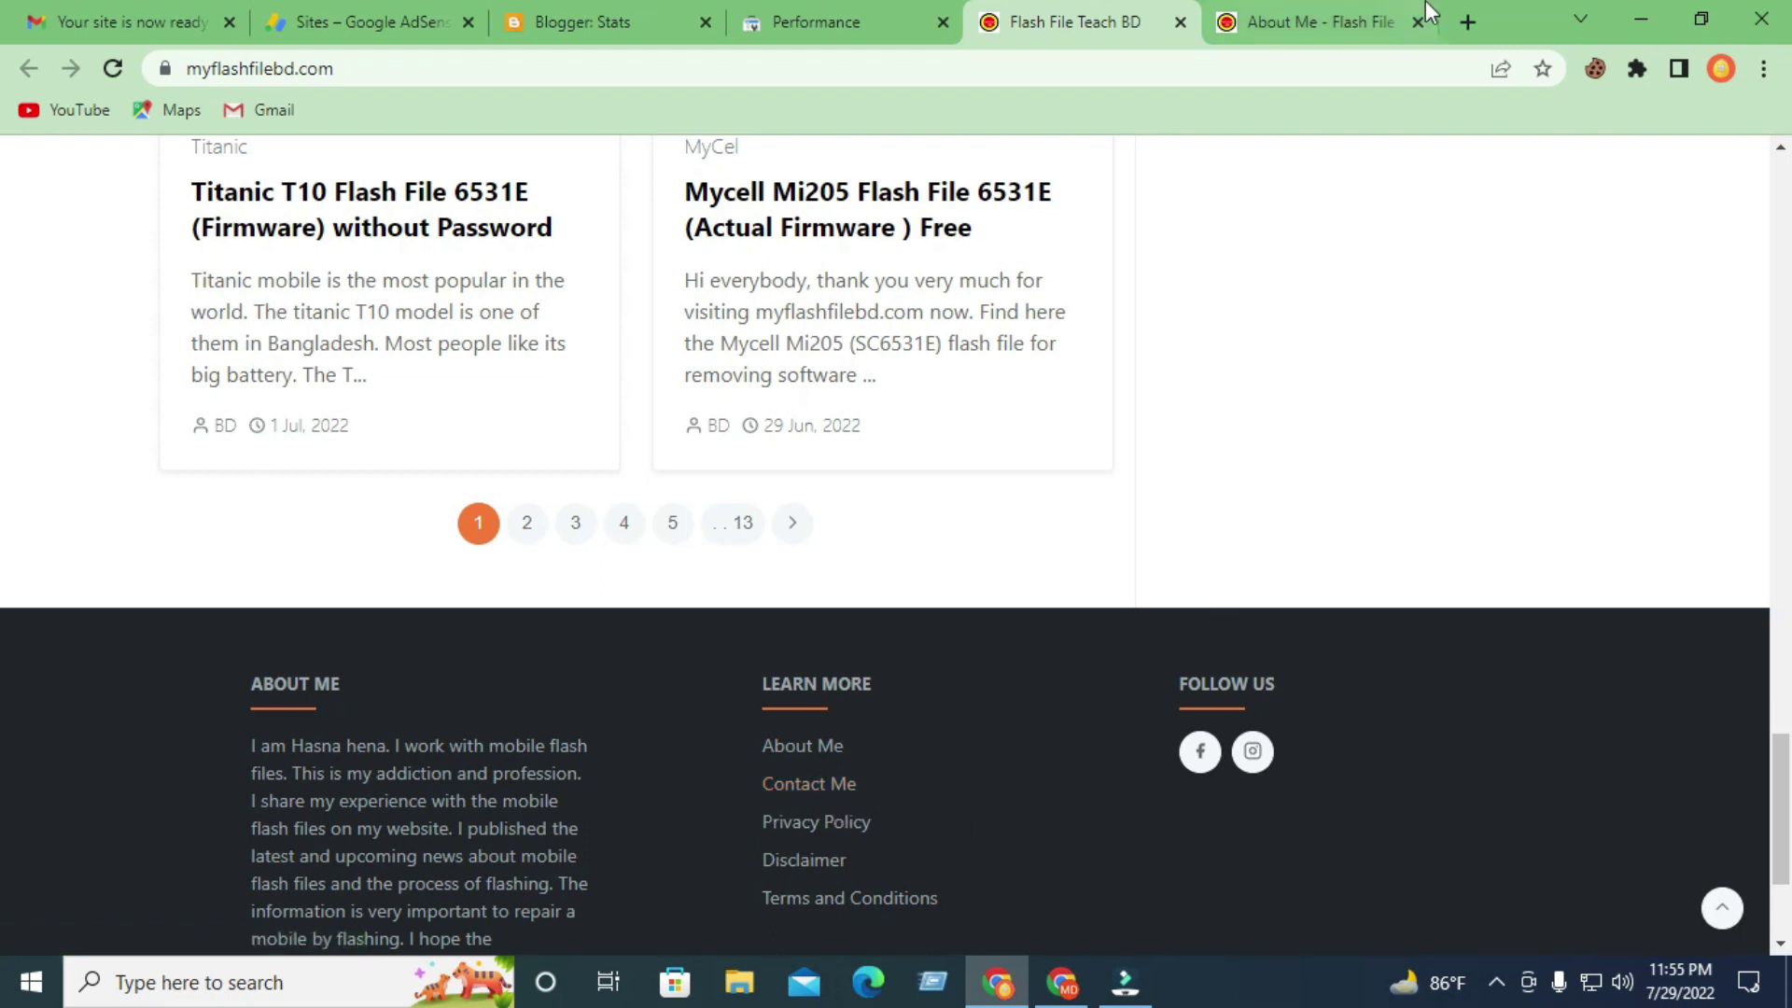
{"action": "left_click", "coordinate": [1468, 21]}
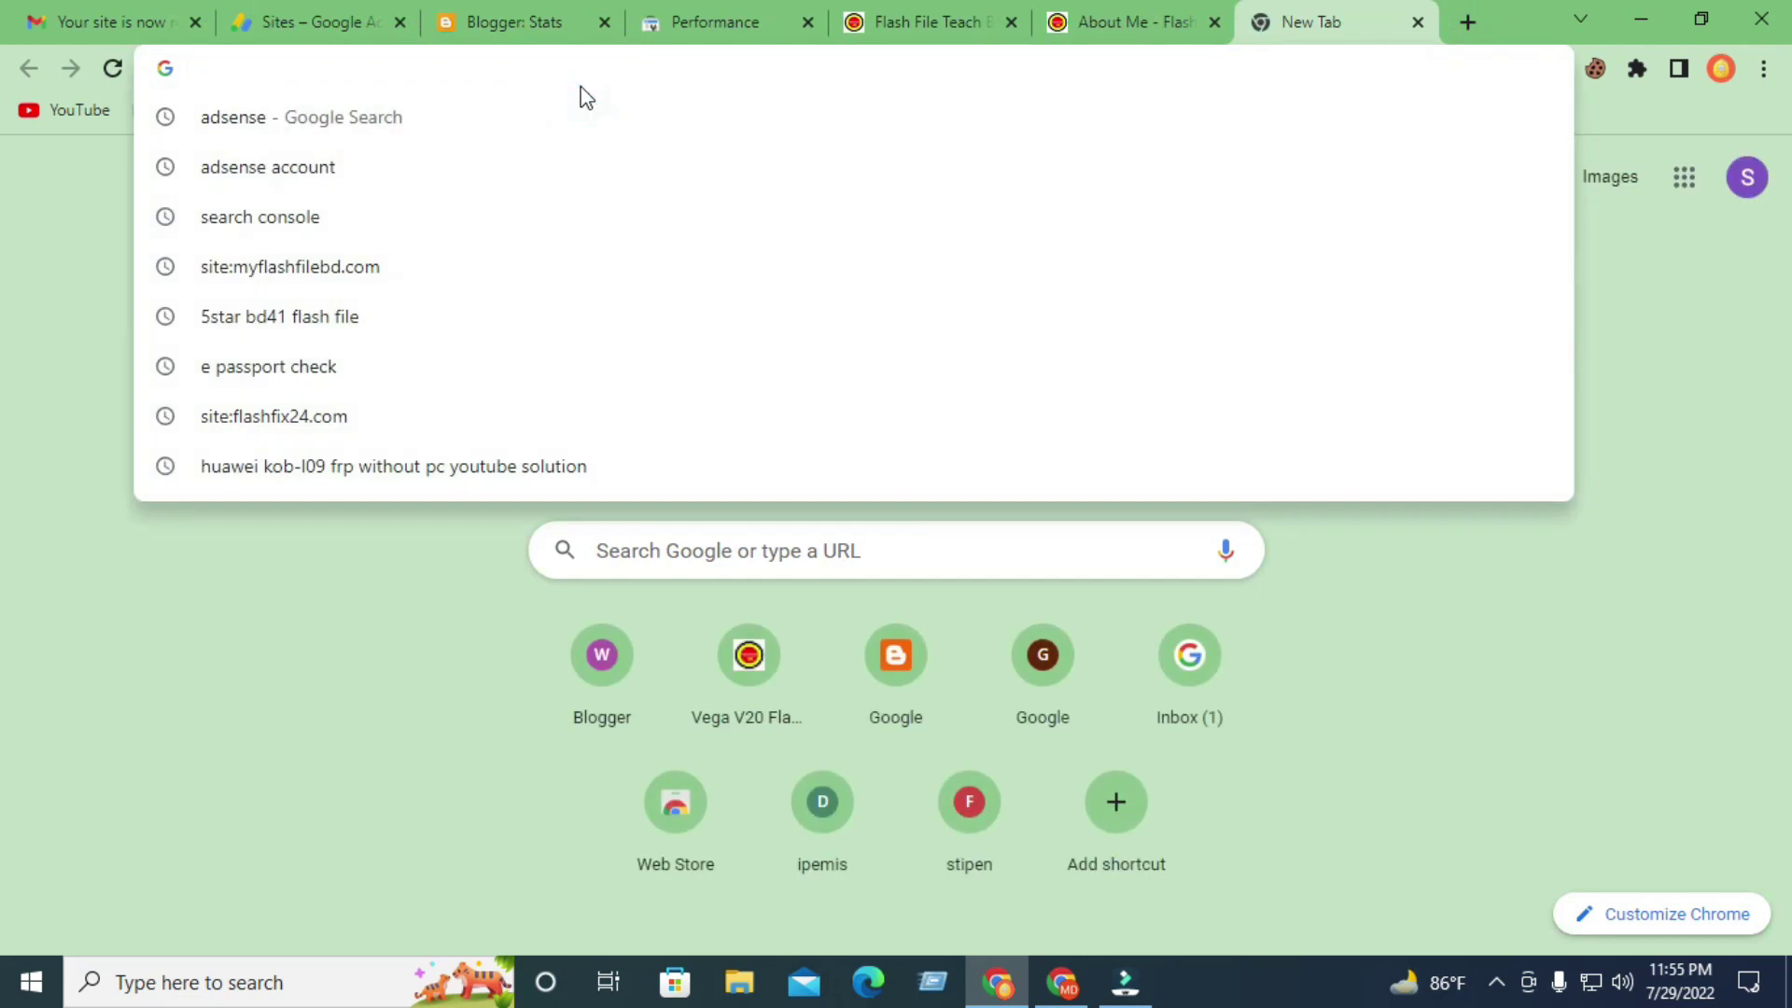
{"action": "type", "text": "jet"}
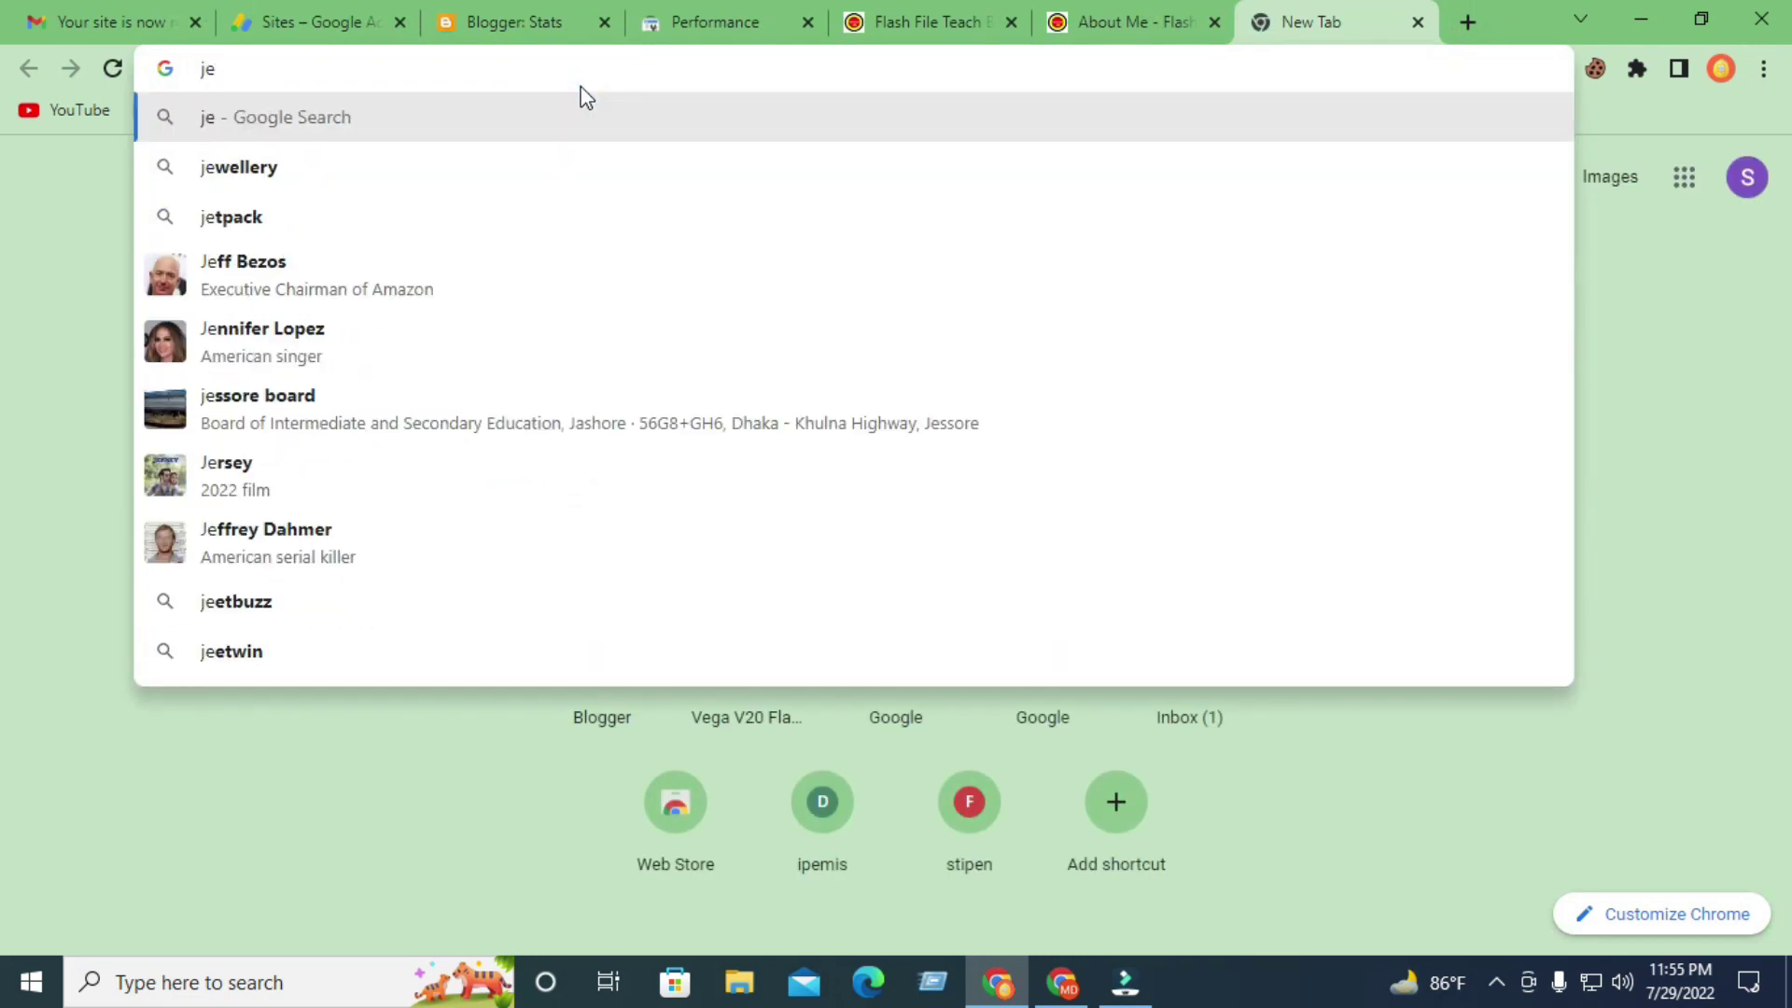
{"action": "type", "text": "t"}
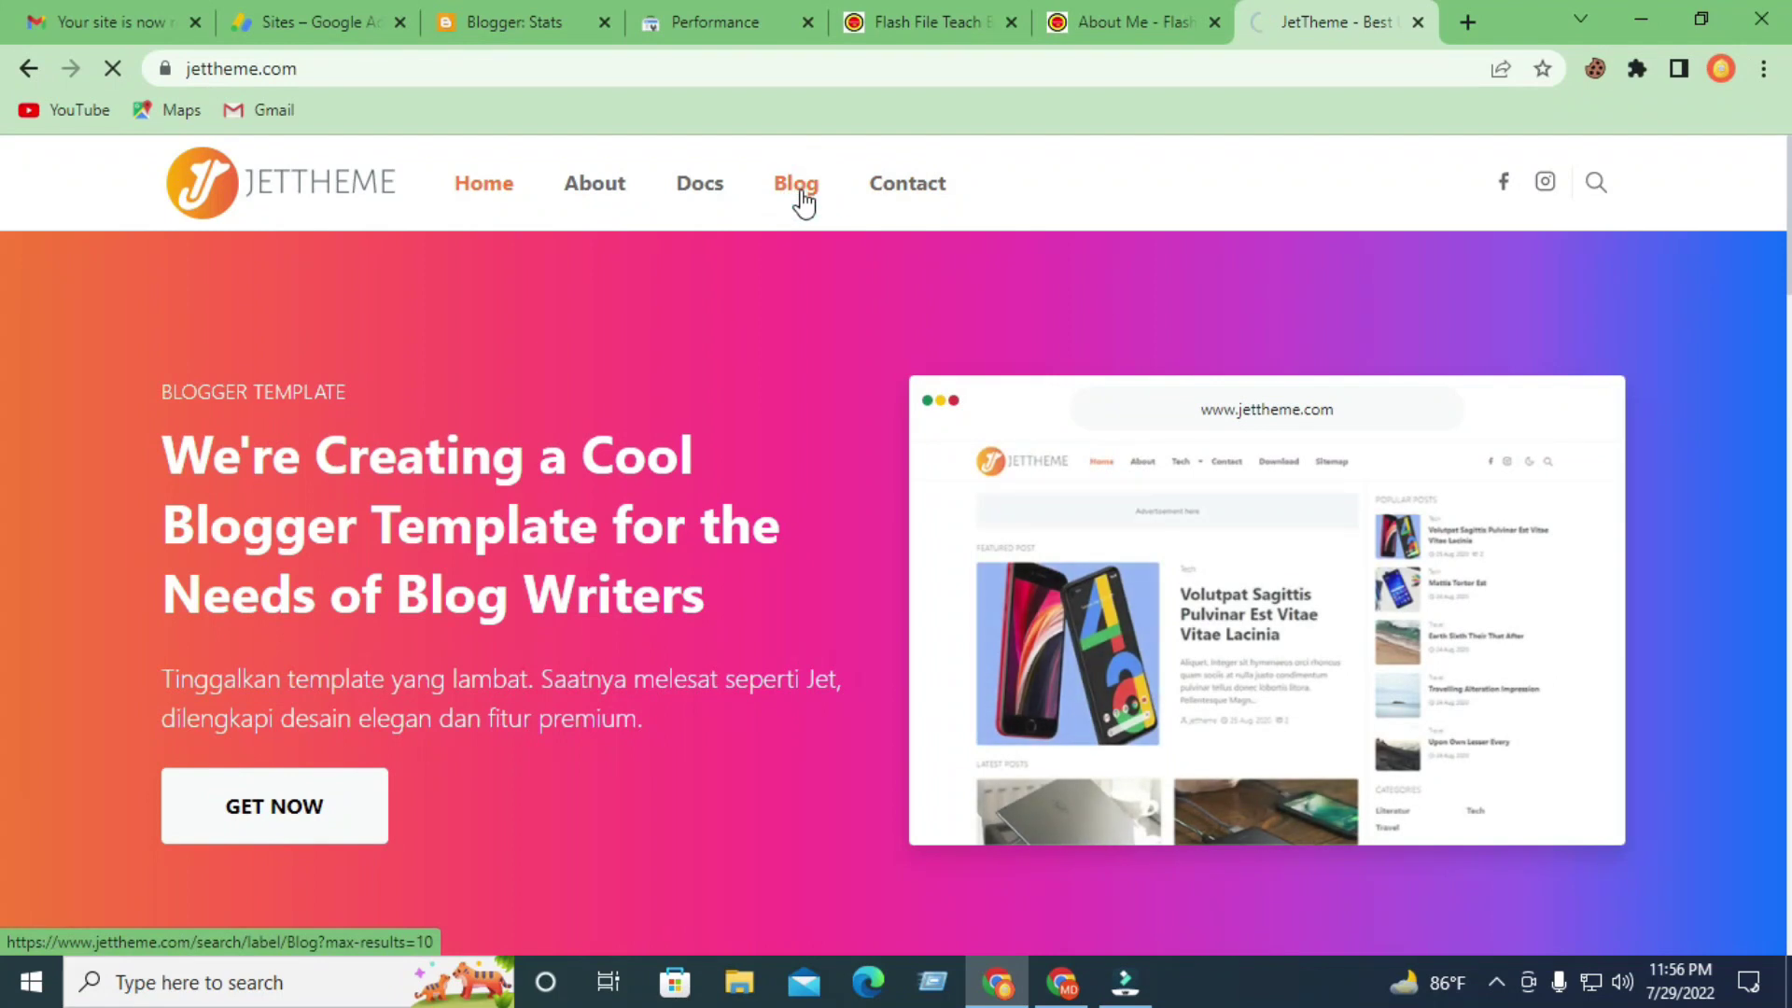
{"action": "left_click", "coordinate": [798, 186]}
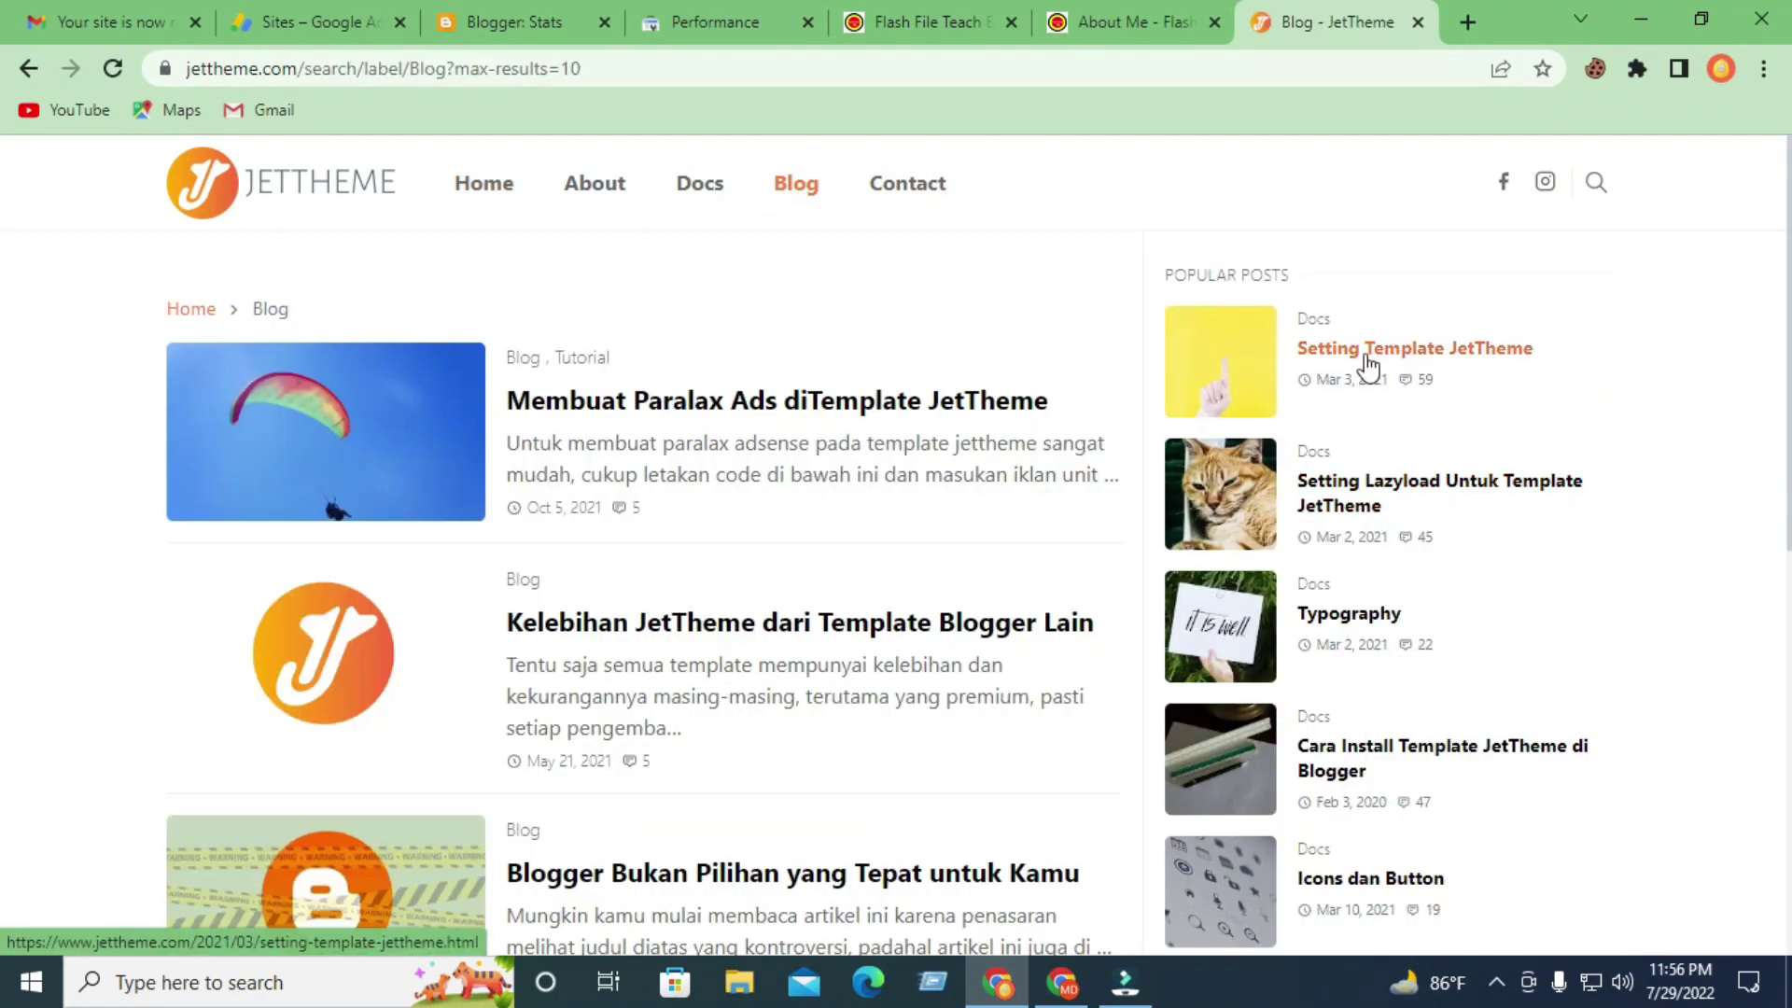
{"action": "left_click", "coordinate": [1475, 364]}
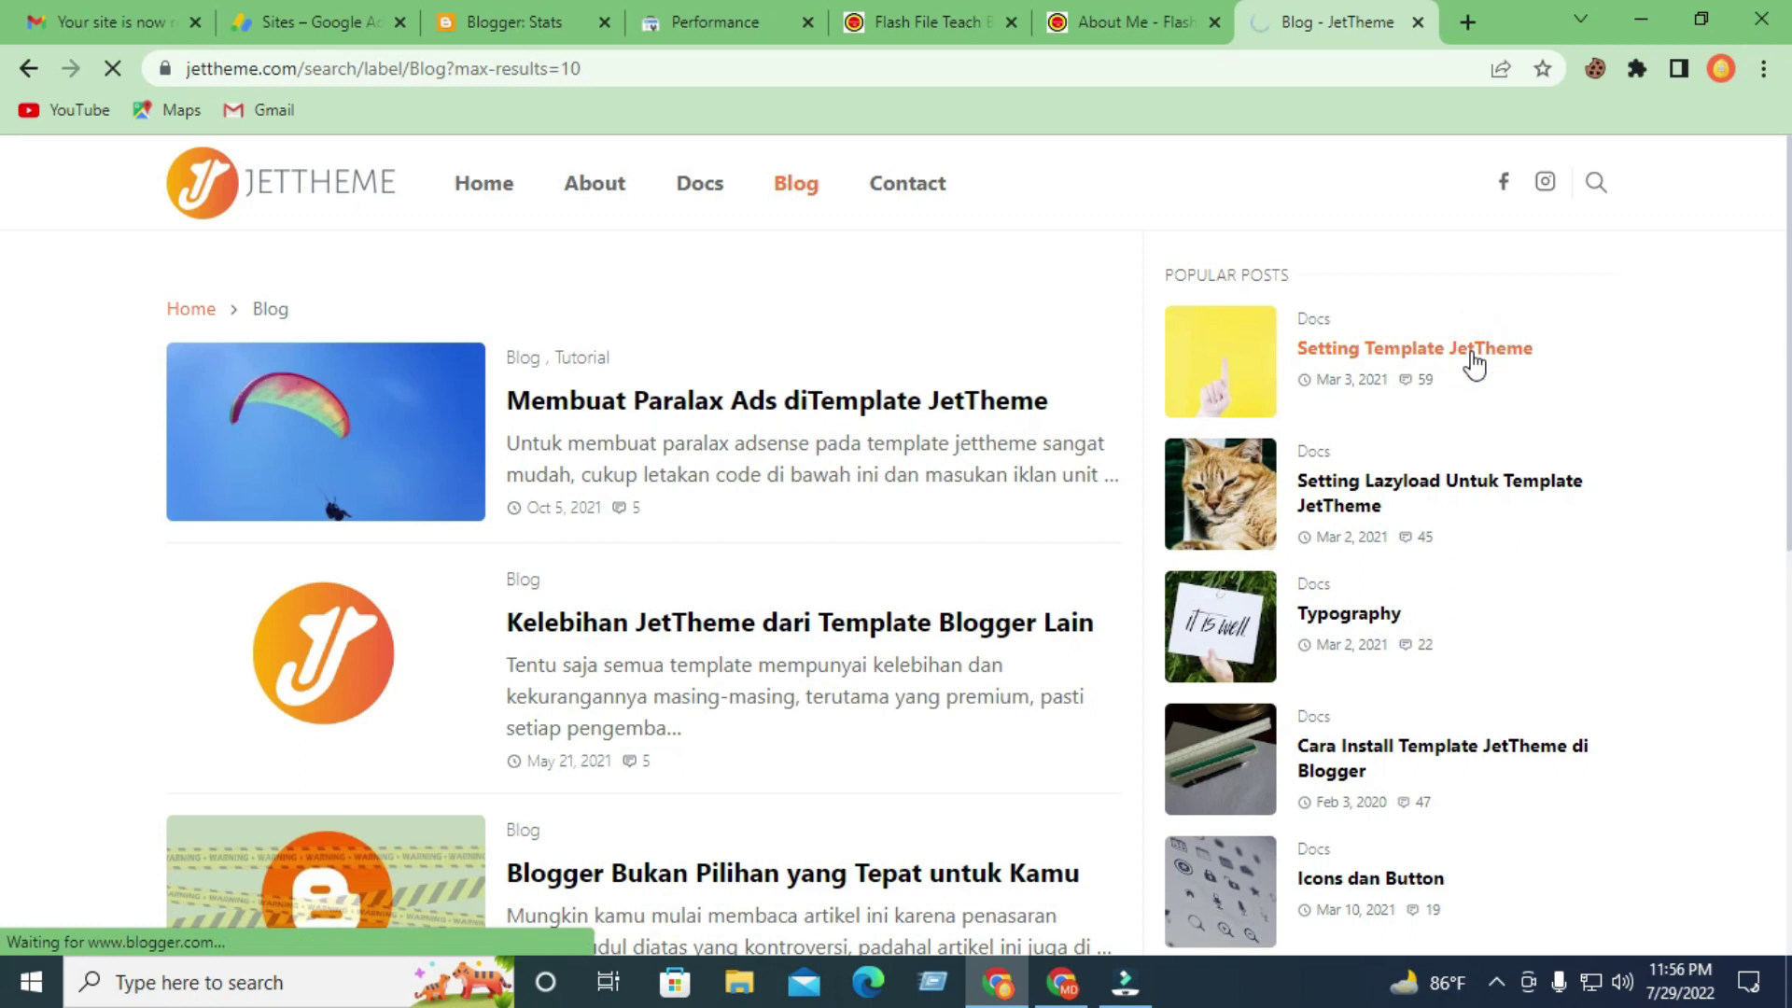
Find the contact form section in the JetTheme article and copy its complete form HTML code.
{"action": "scroll", "coordinate": [564, 467], "scroll_direction": "down", "scroll_amount": 15}
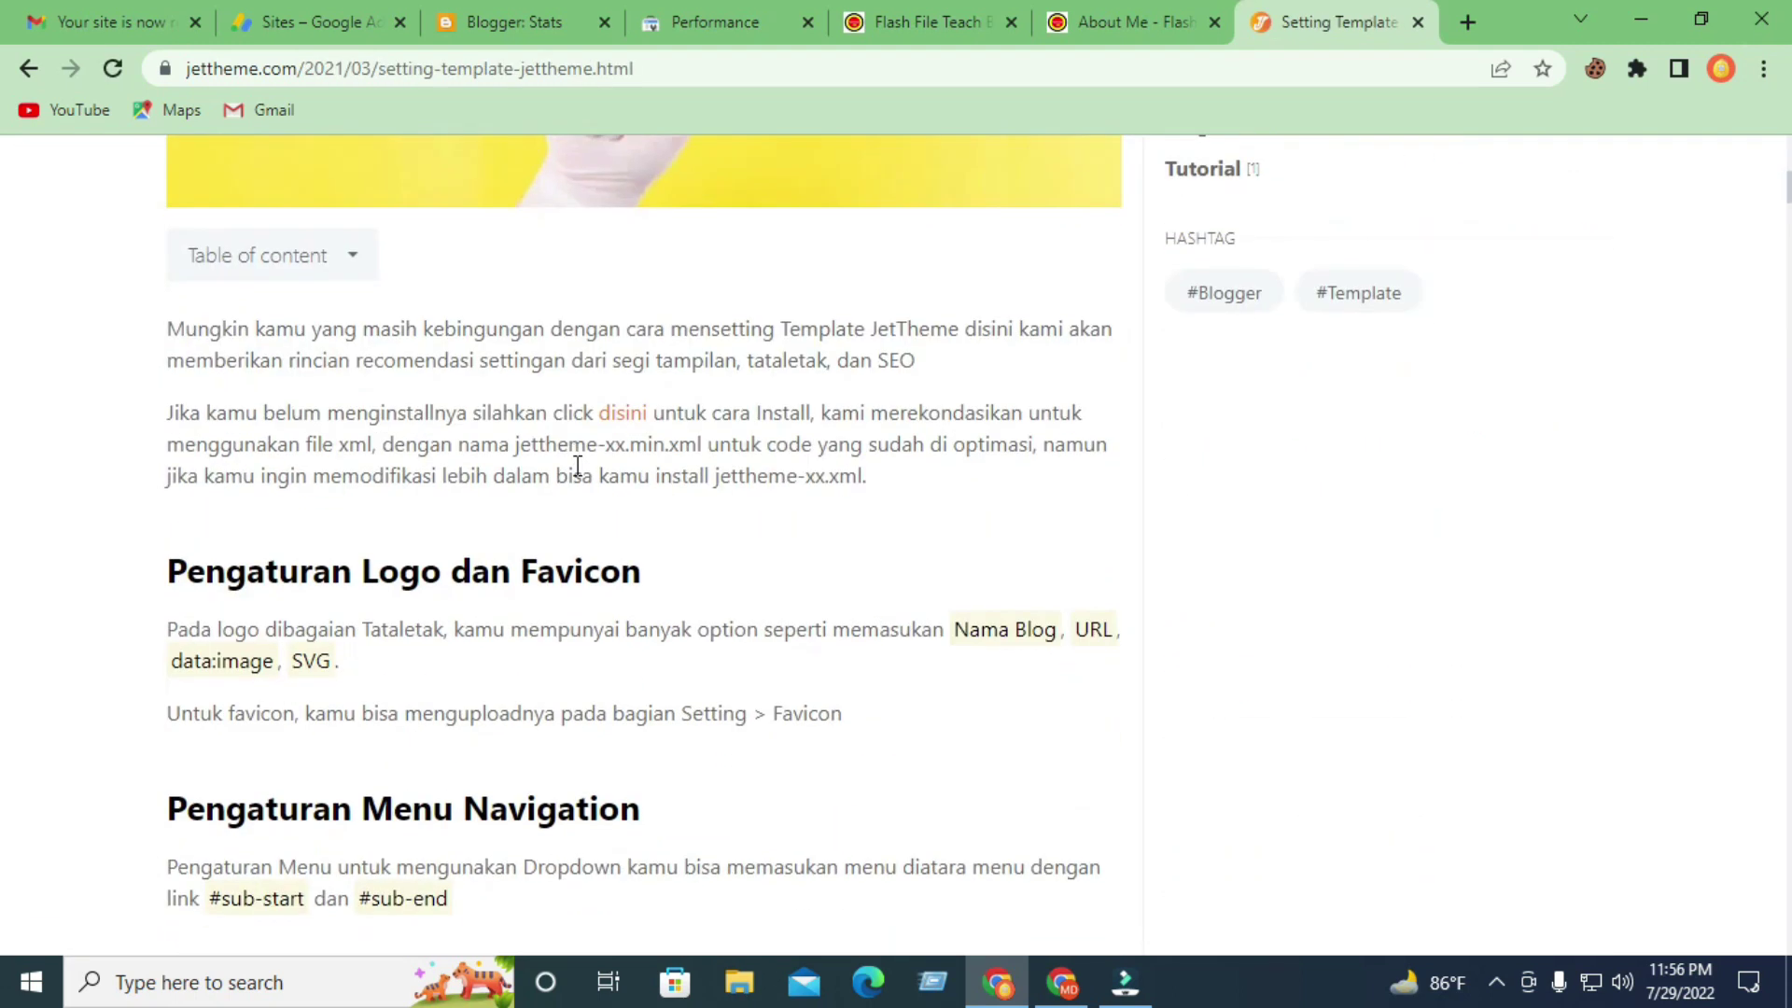
{"action": "scroll", "coordinate": [571, 467], "scroll_direction": "down", "scroll_amount": 5}
{"action": "scroll", "coordinate": [572, 467], "scroll_direction": "up", "scroll_amount": 1}
{"action": "left_click_drag", "start_coordinate": [164, 353], "coordinate": [620, 352]}
{"action": "scroll", "coordinate": [280, 401], "scroll_direction": "down", "scroll_amount": 3}
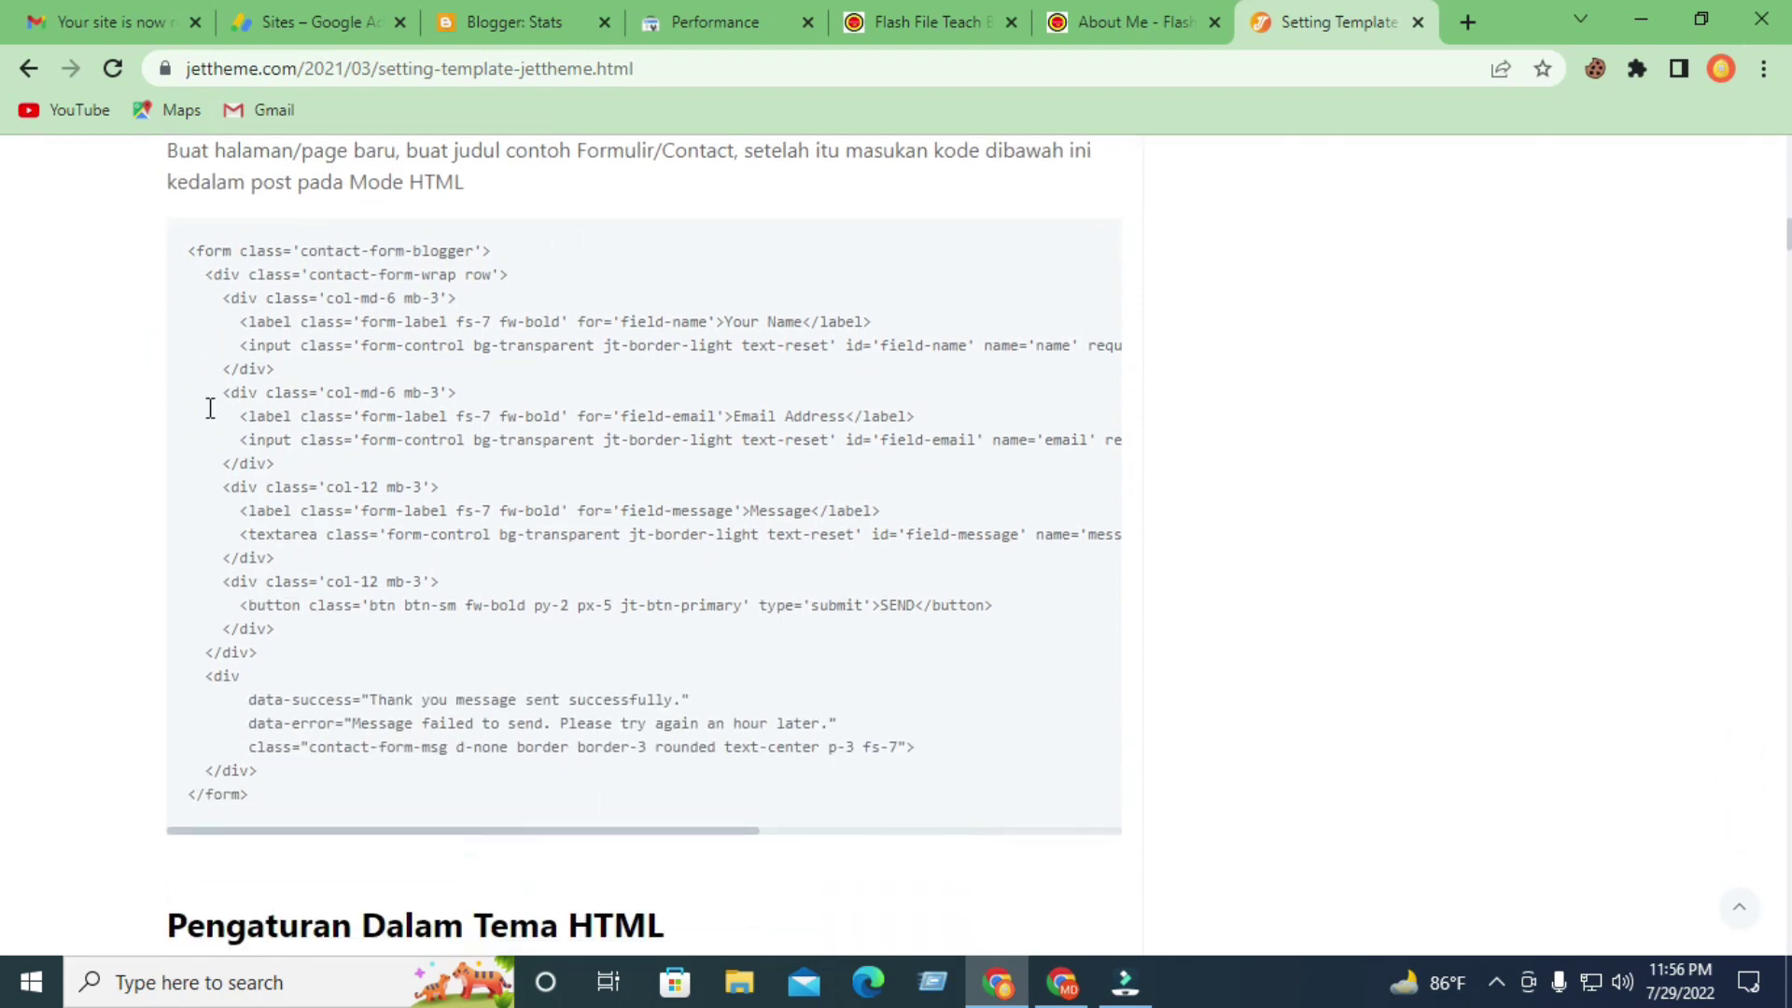
{"action": "left_click_drag", "start_coordinate": [190, 253], "coordinate": [339, 796]}
{"action": "right_click", "coordinate": [358, 367]}
{"action": "left_click", "coordinate": [392, 375]}
Open the Contact Me page of Flash File Teach BD for editing in Blogger and switch it to HTML view.
{"action": "left_click", "coordinate": [526, 19]}
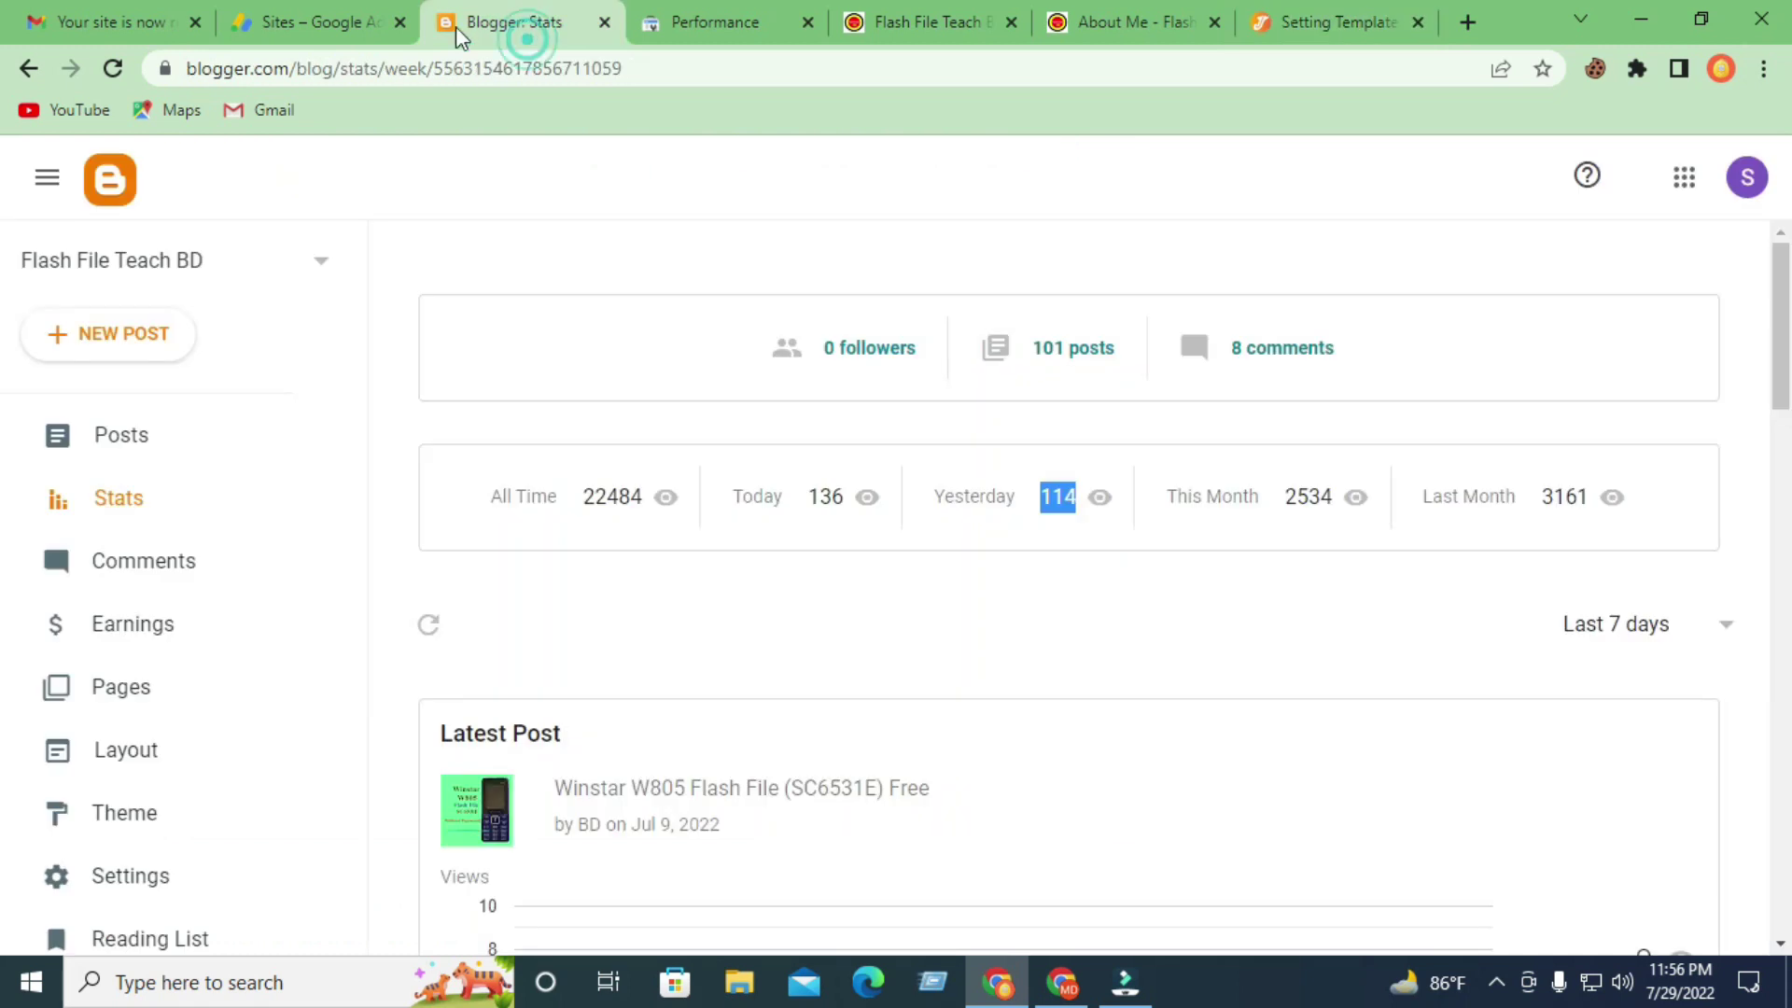
{"action": "left_click", "coordinate": [145, 709]}
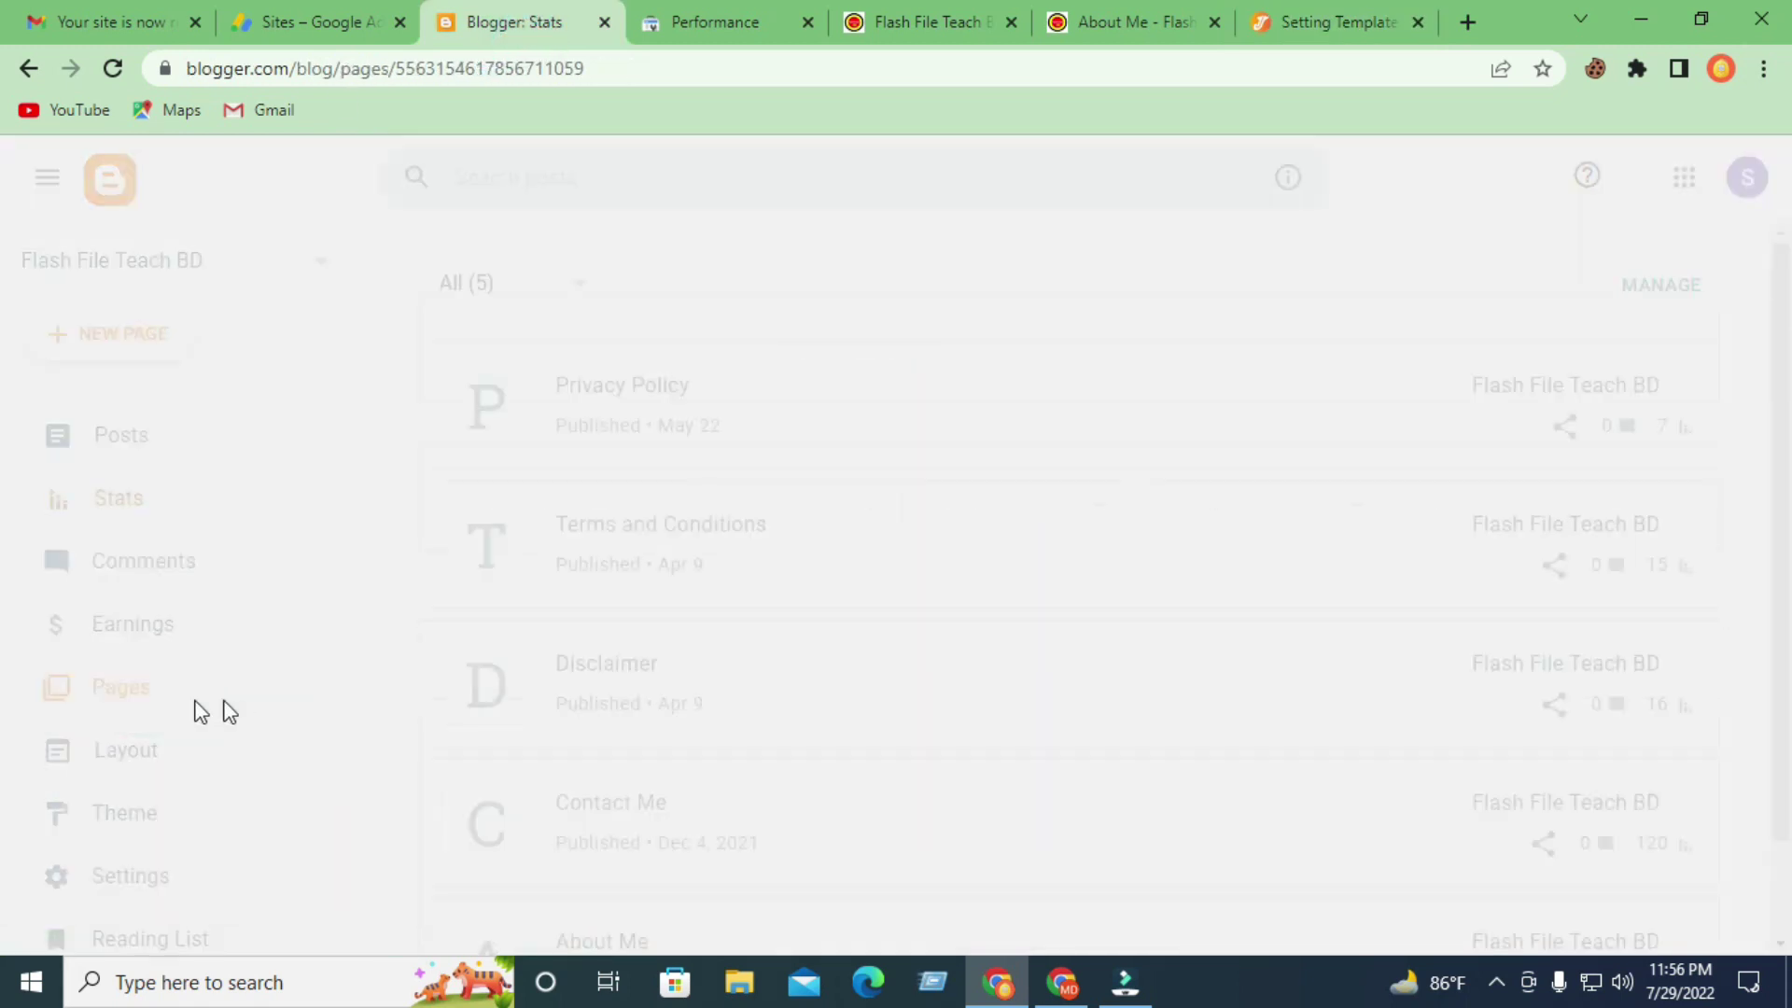
{"action": "left_click", "coordinate": [619, 802]}
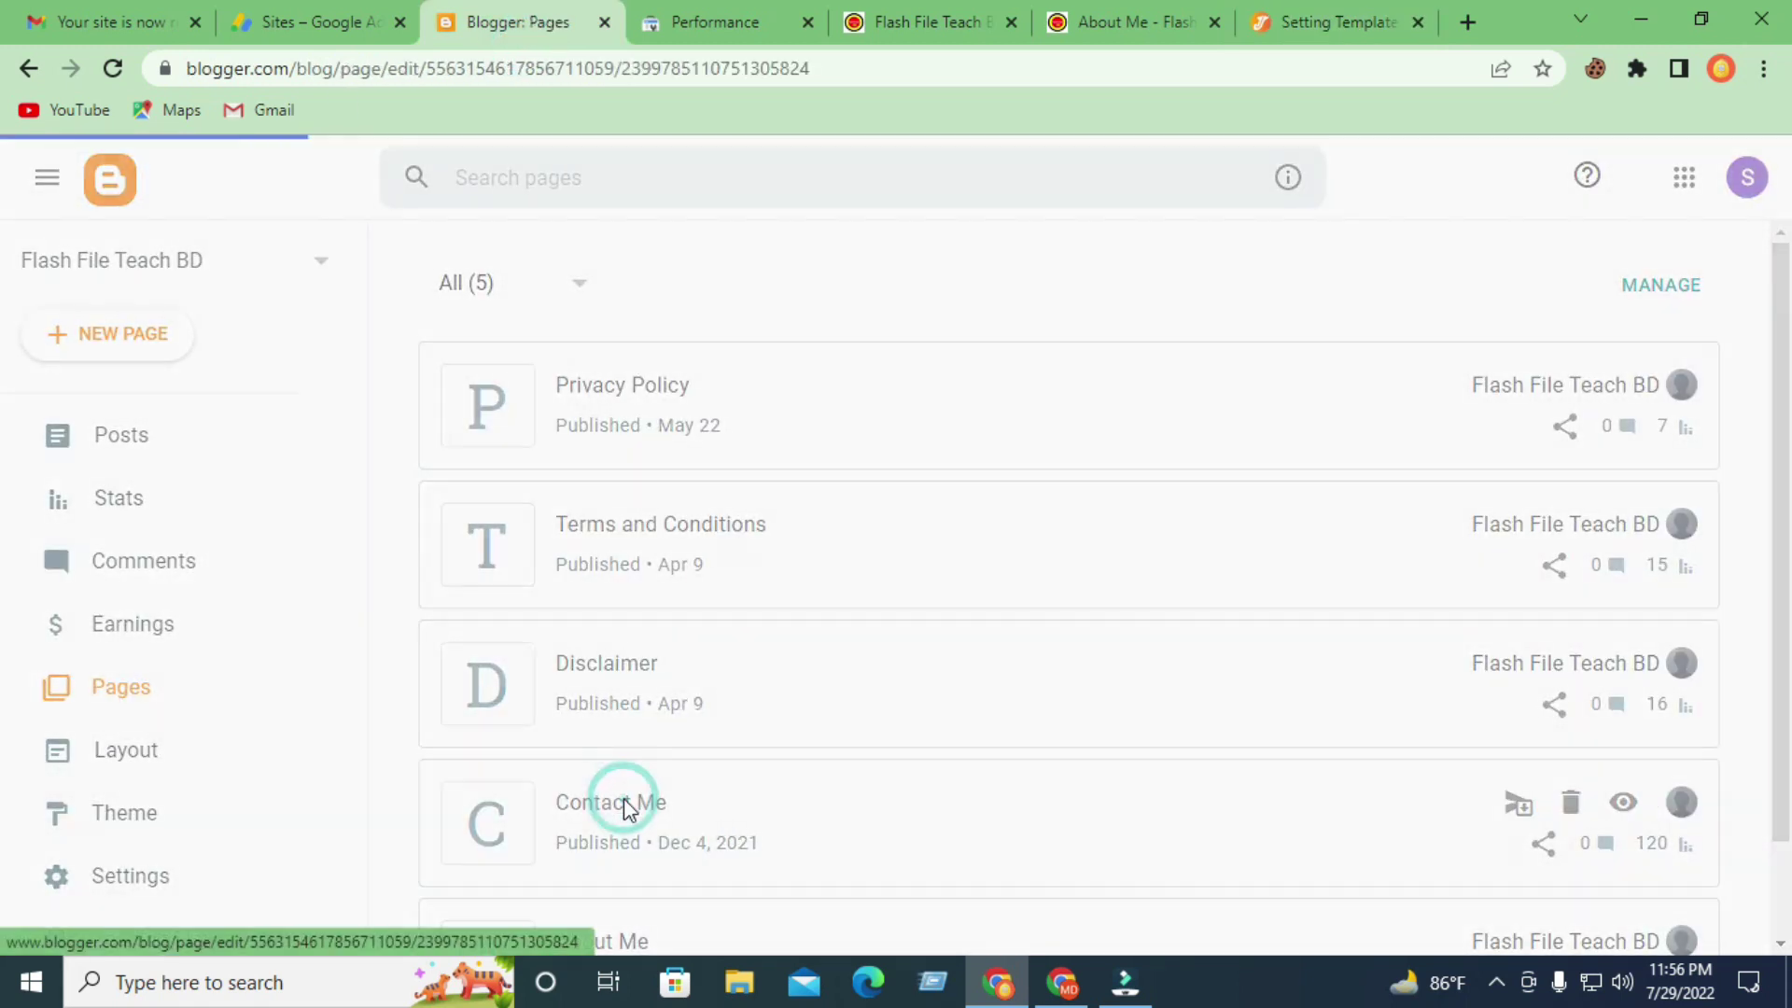
{"action": "left_click", "coordinate": [36, 353]}
{"action": "left_click", "coordinate": [101, 317]}
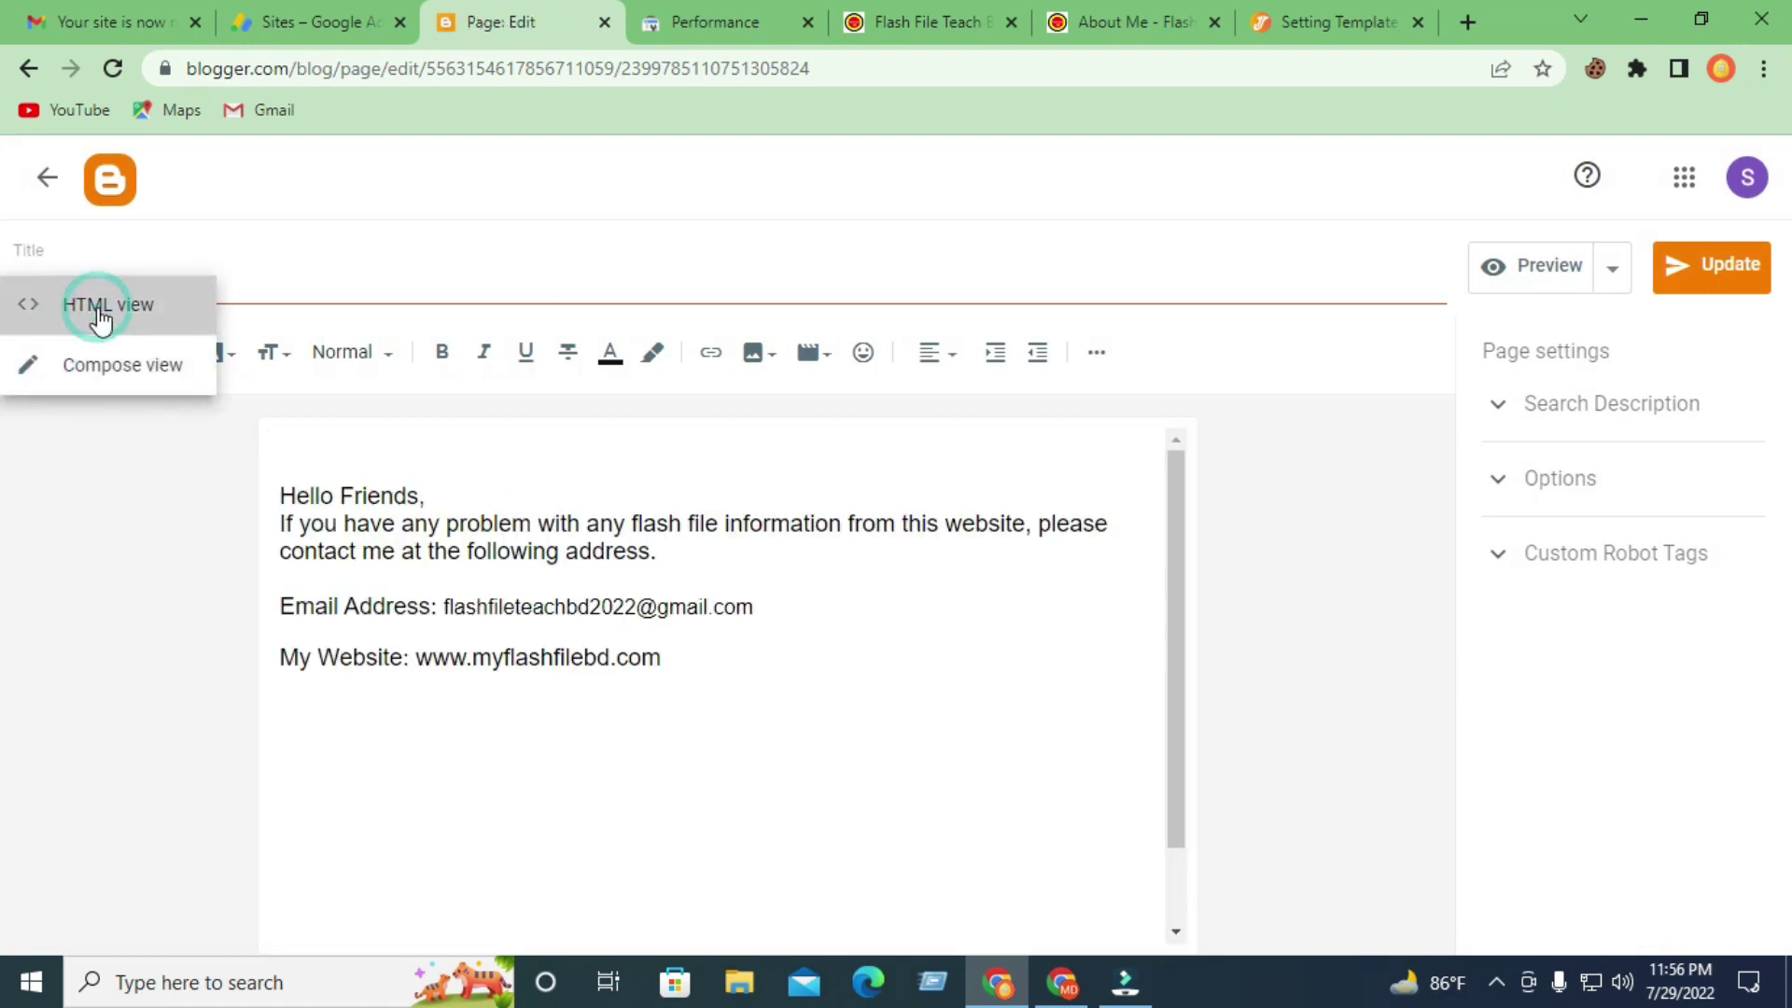
{"action": "left_click", "coordinate": [1030, 590]}
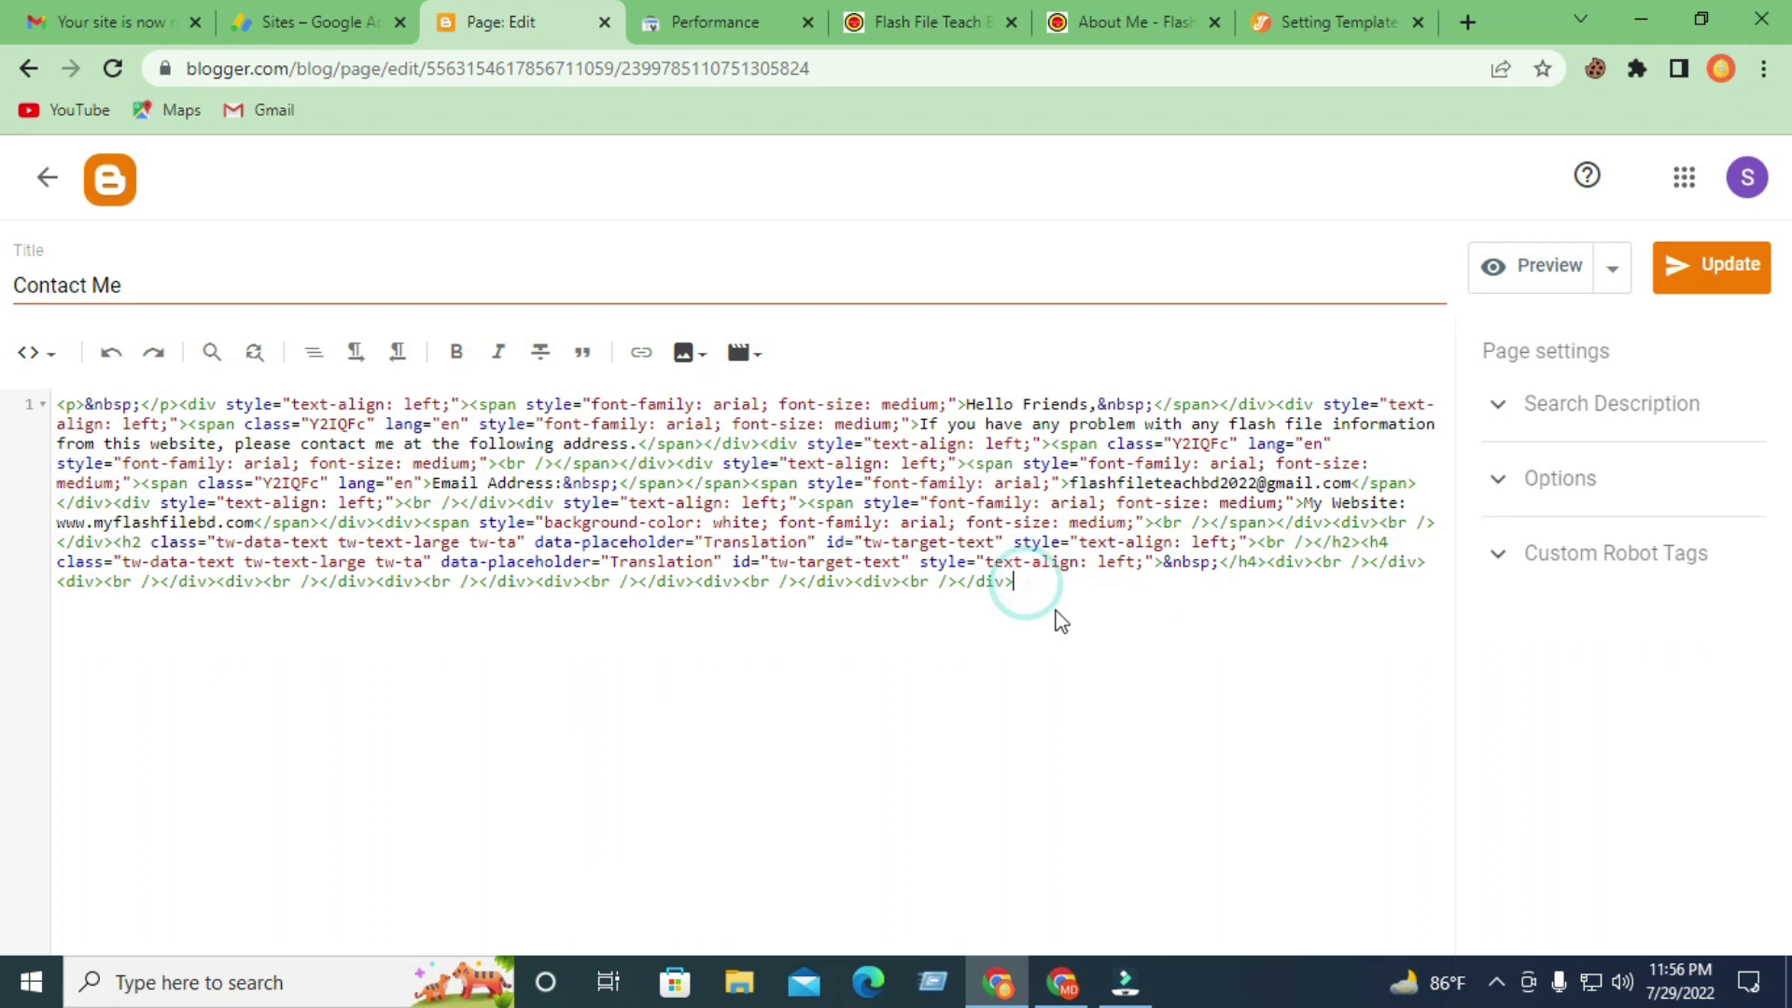
Paste the JetTheme contact form code below the existing Contact Me HTML, and leave the editor discarding the unsaved changes.
{"action": "left_click_drag", "start_coordinate": [1053, 593], "coordinate": [4, 387]}
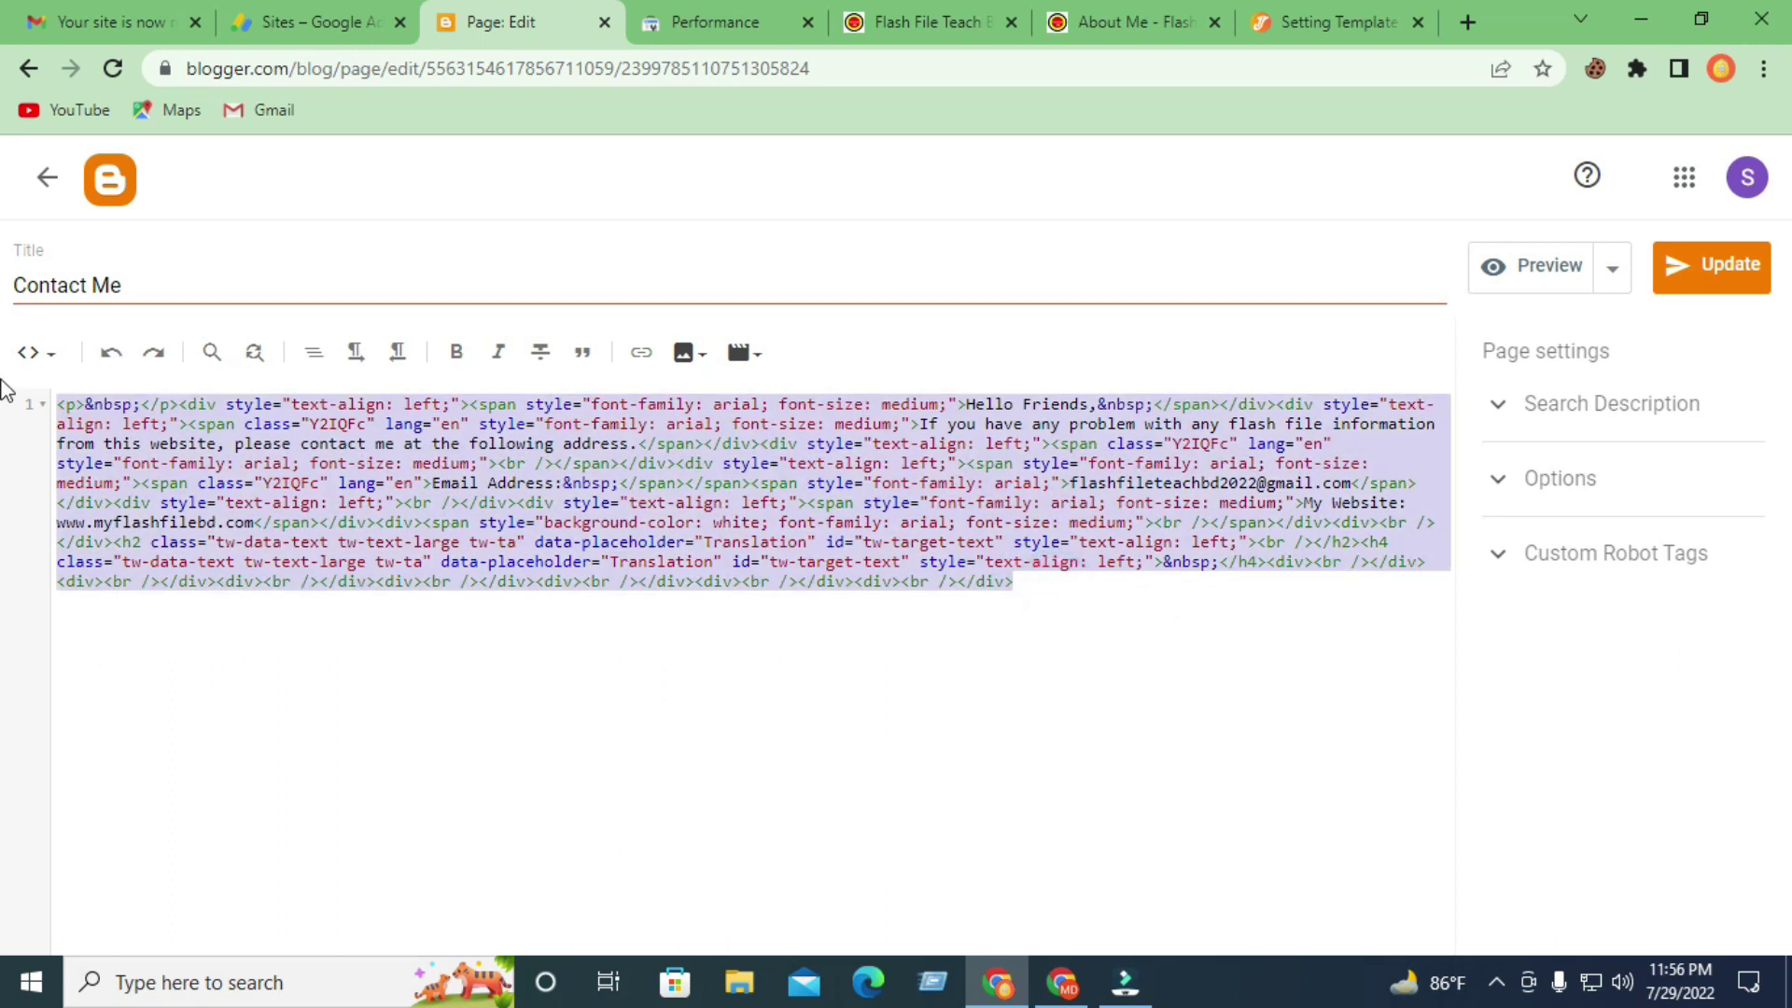
{"action": "right_click", "coordinate": [482, 492]}
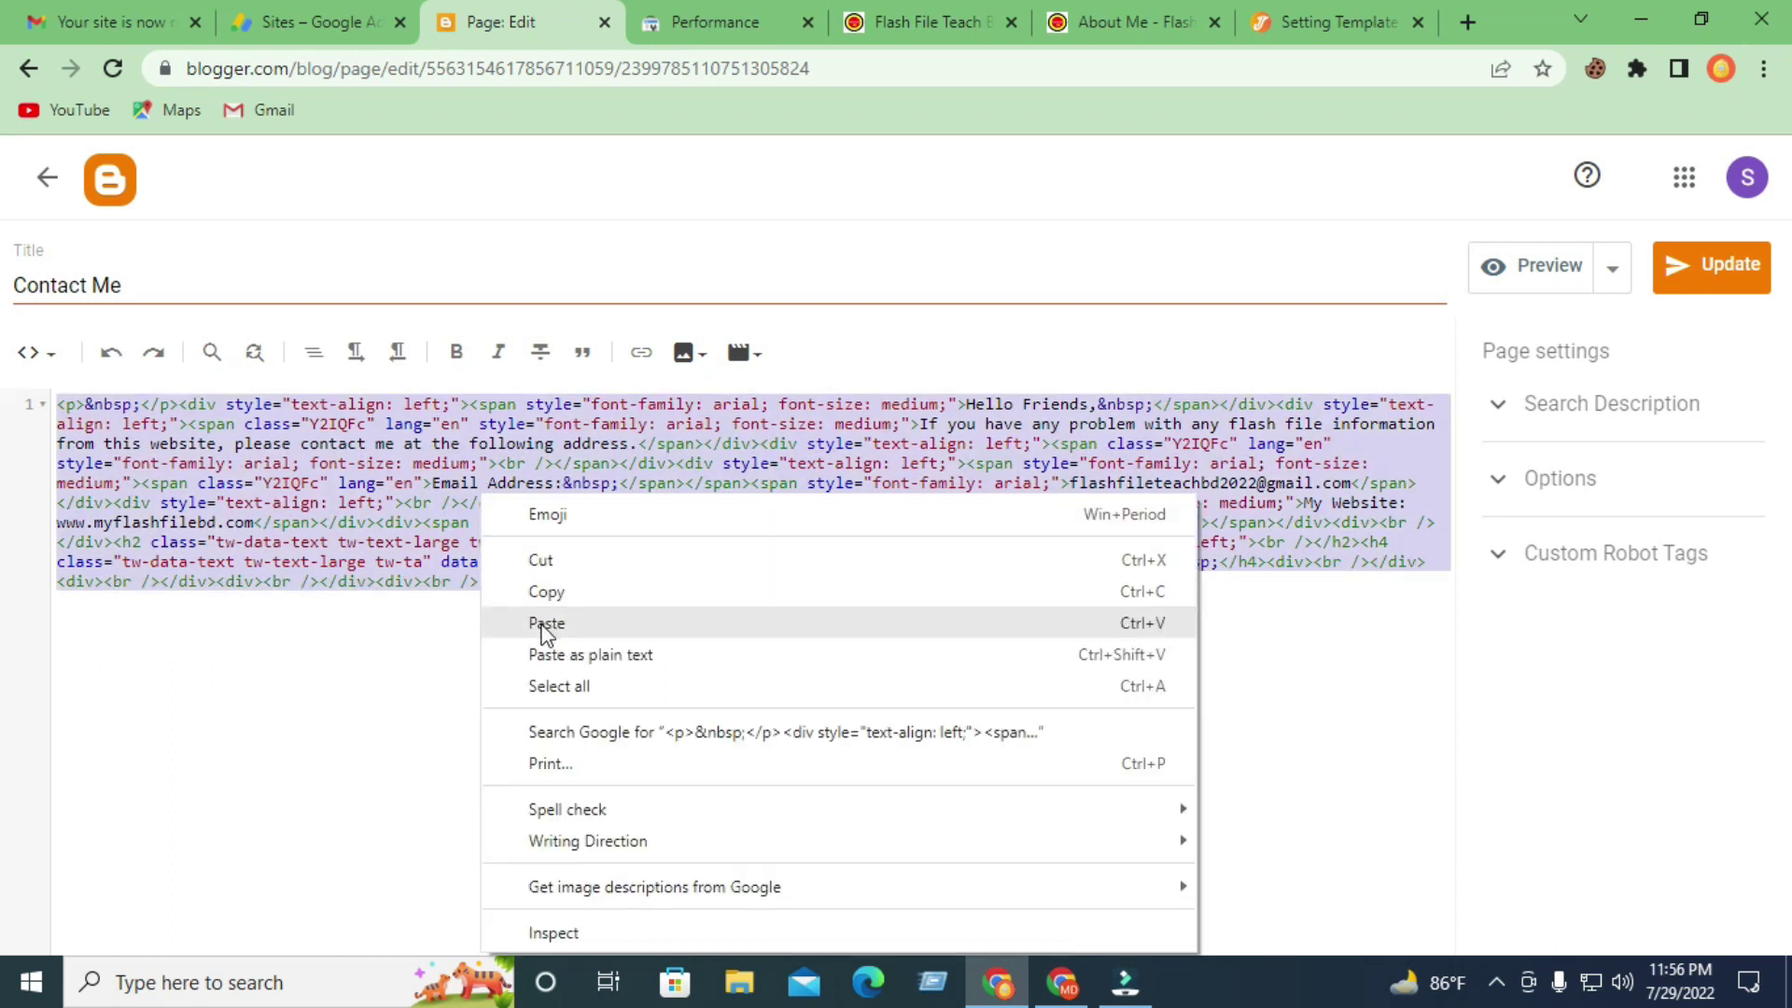
{"action": "left_click", "coordinate": [328, 695]}
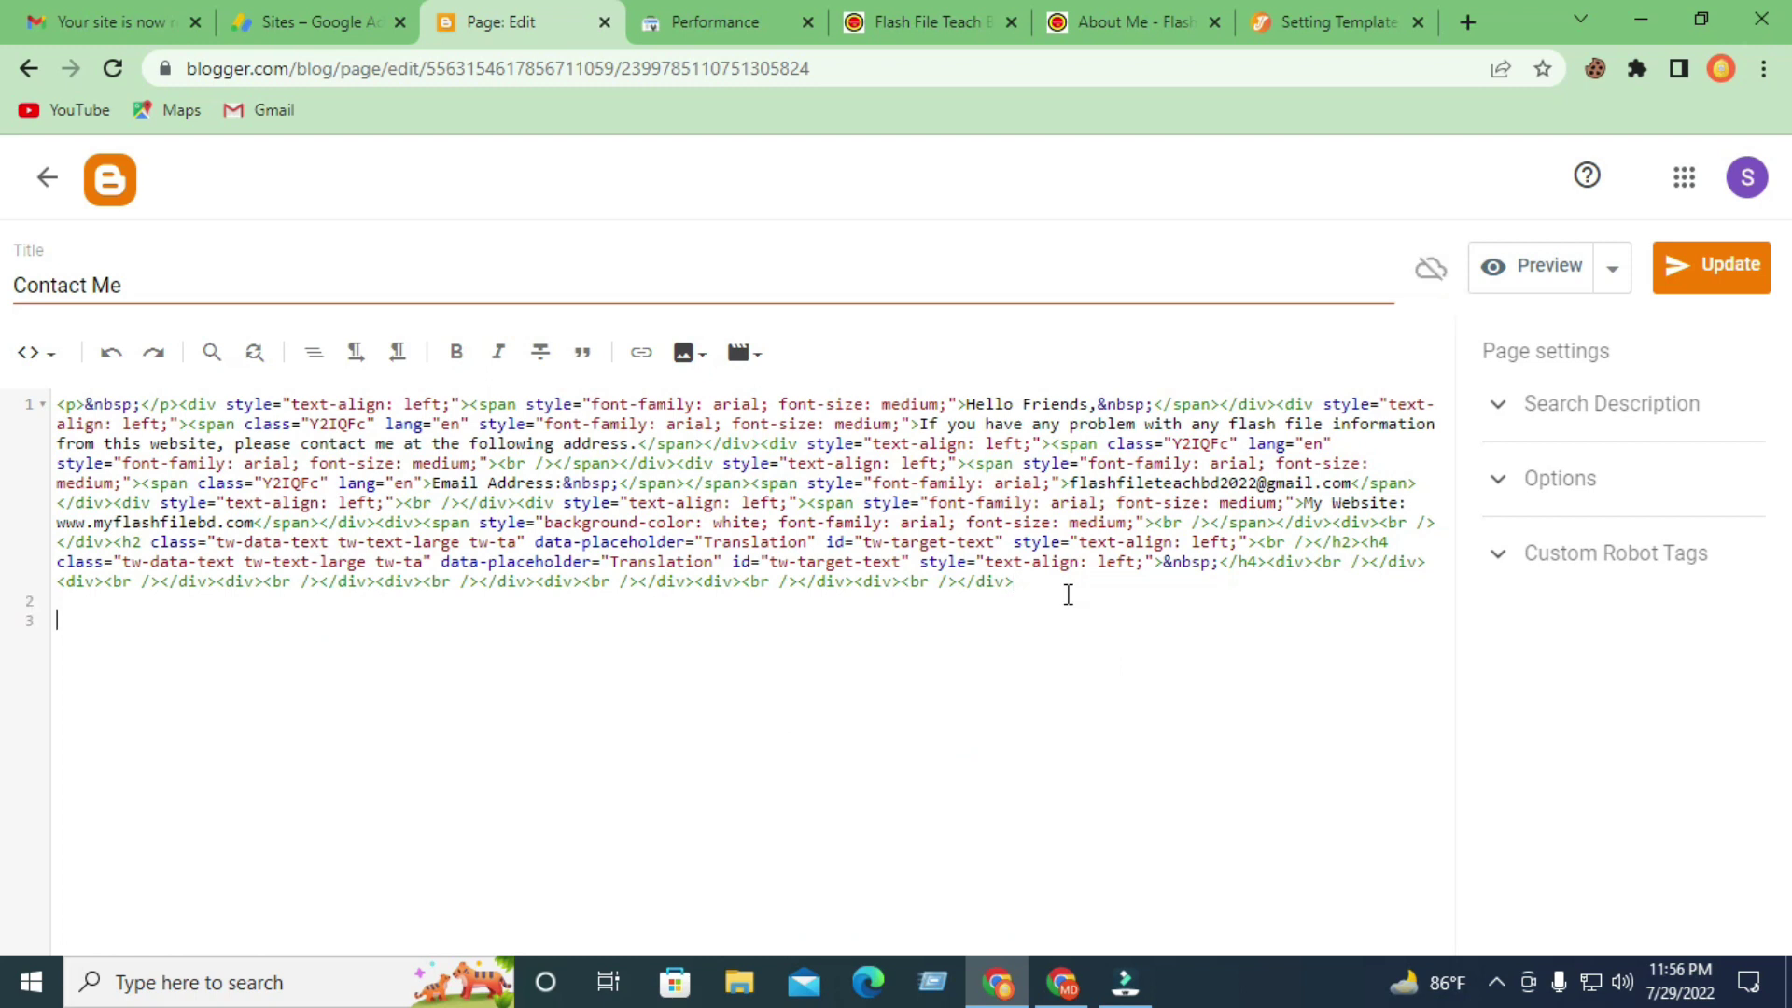
{"action": "left_click", "coordinate": [1321, 15]}
{"action": "left_click", "coordinate": [509, 21]}
{"action": "right_click", "coordinate": [345, 692]}
{"action": "left_click", "coordinate": [410, 428]}
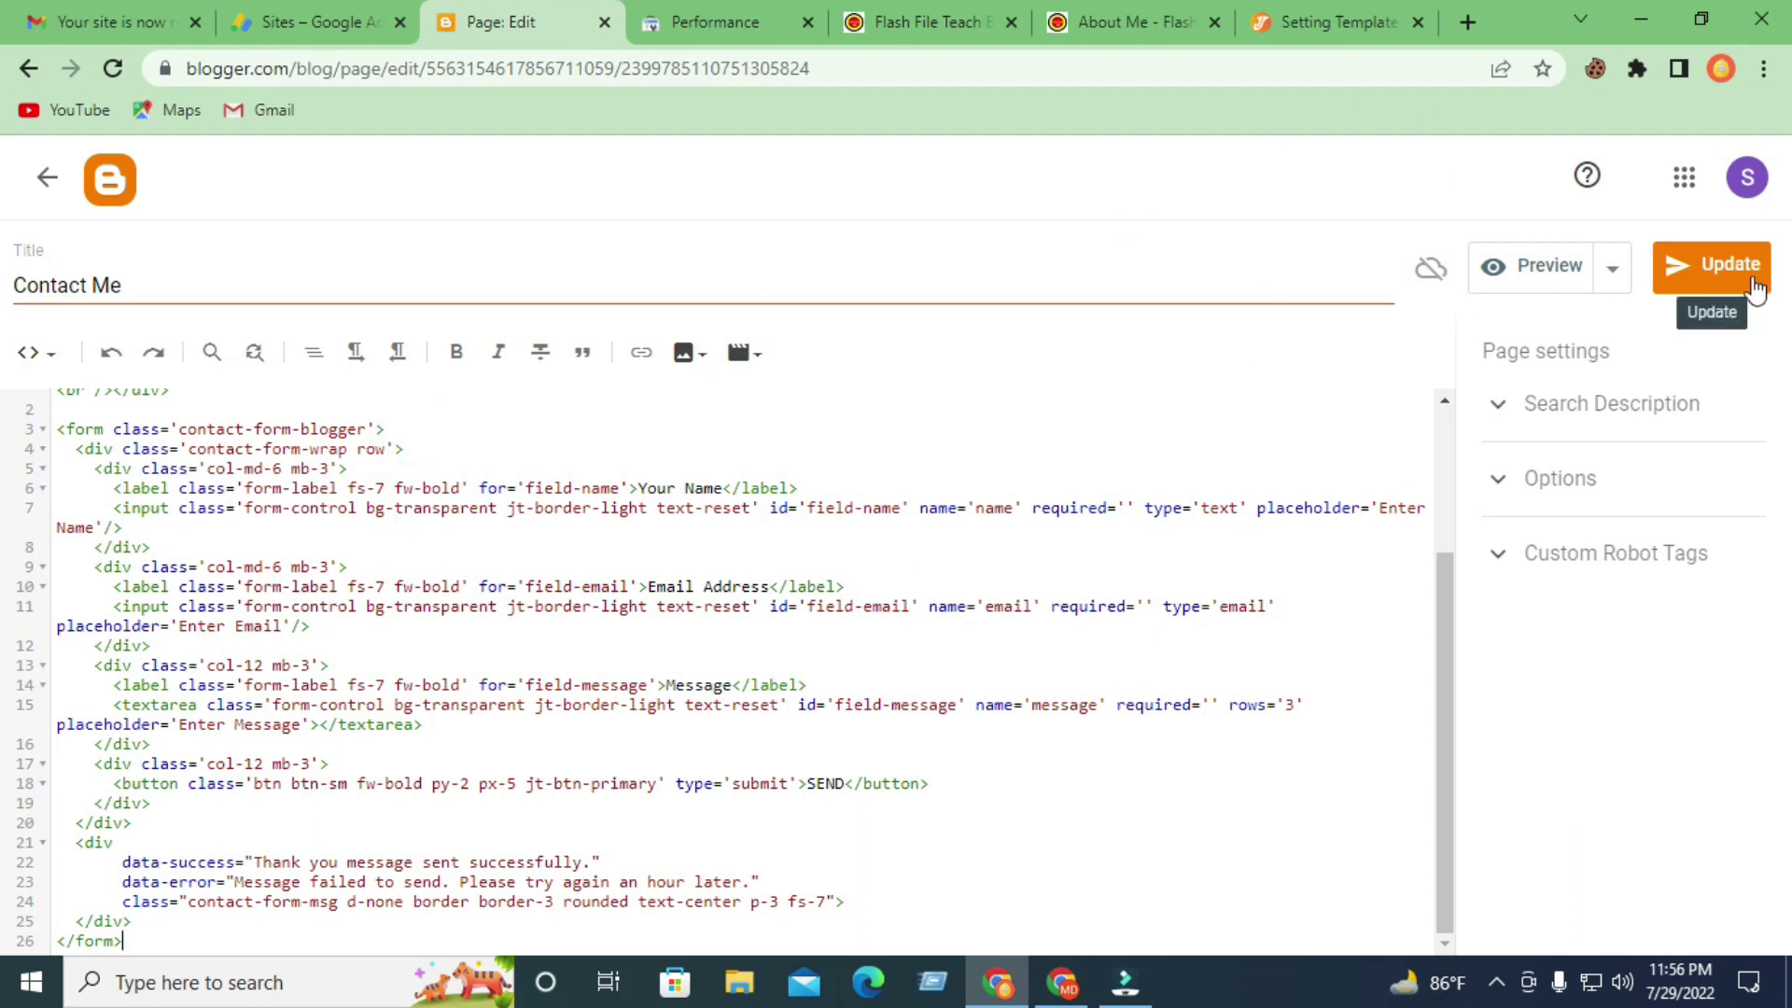
{"action": "left_click", "coordinate": [47, 177]}
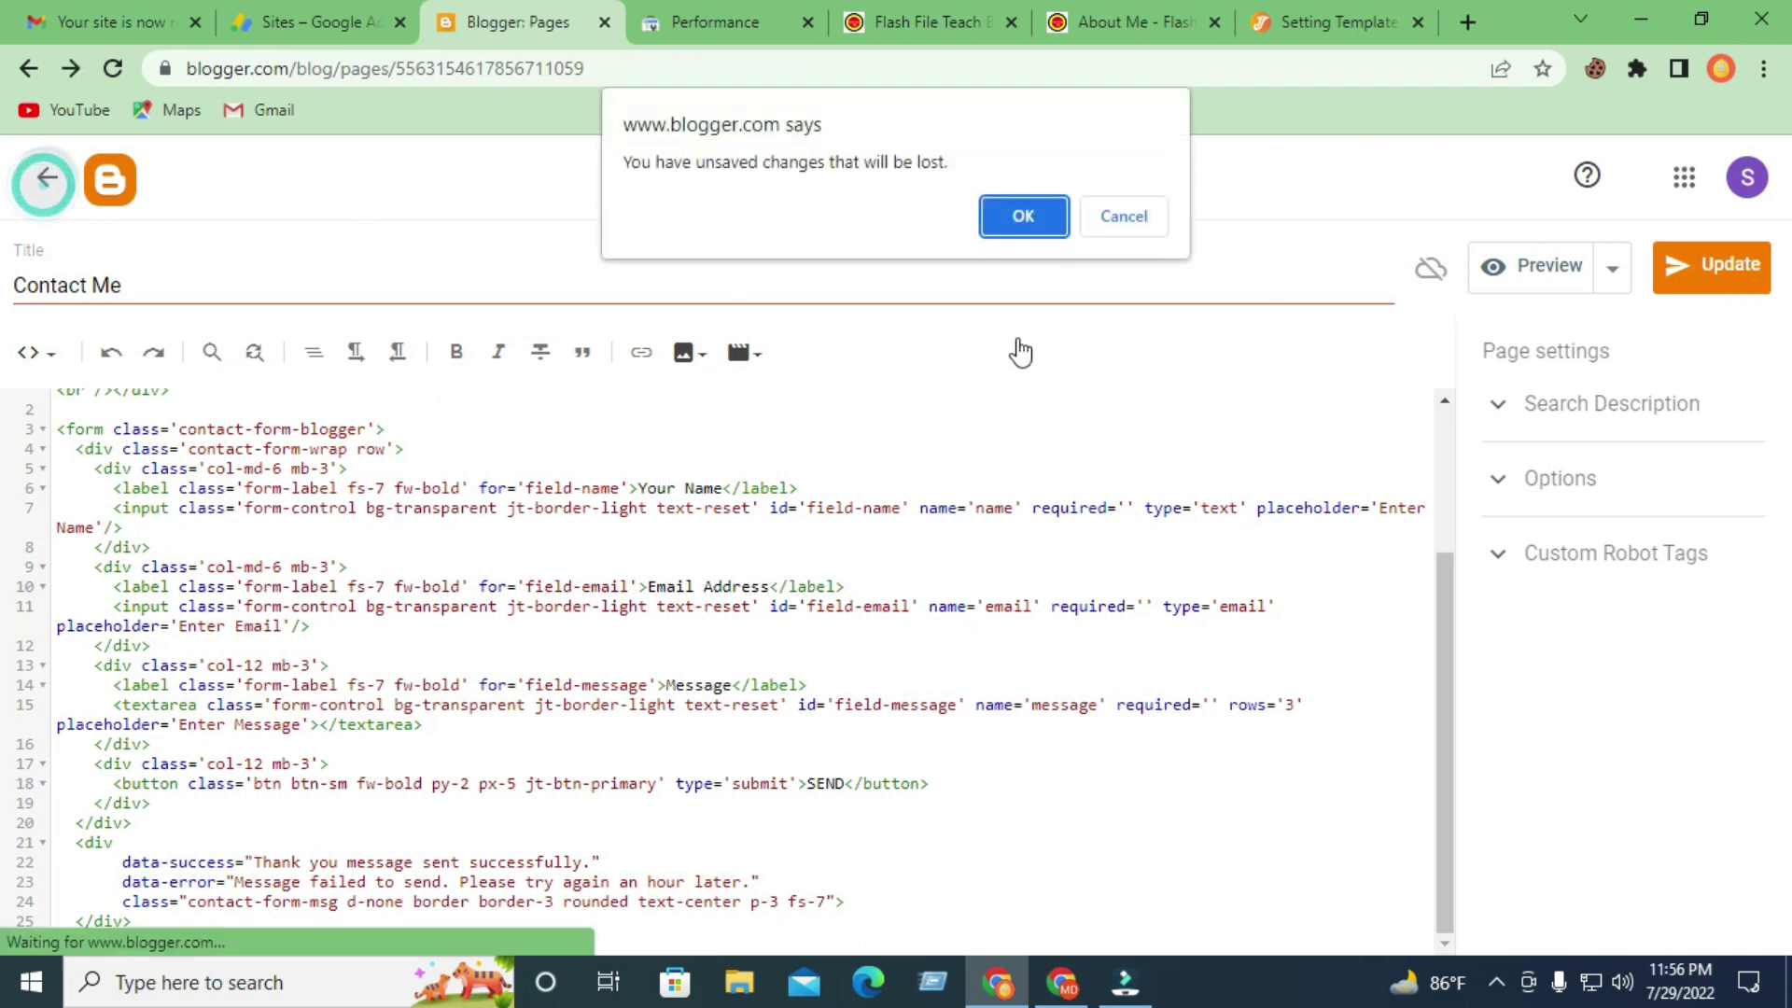
{"action": "left_click", "coordinate": [1049, 224]}
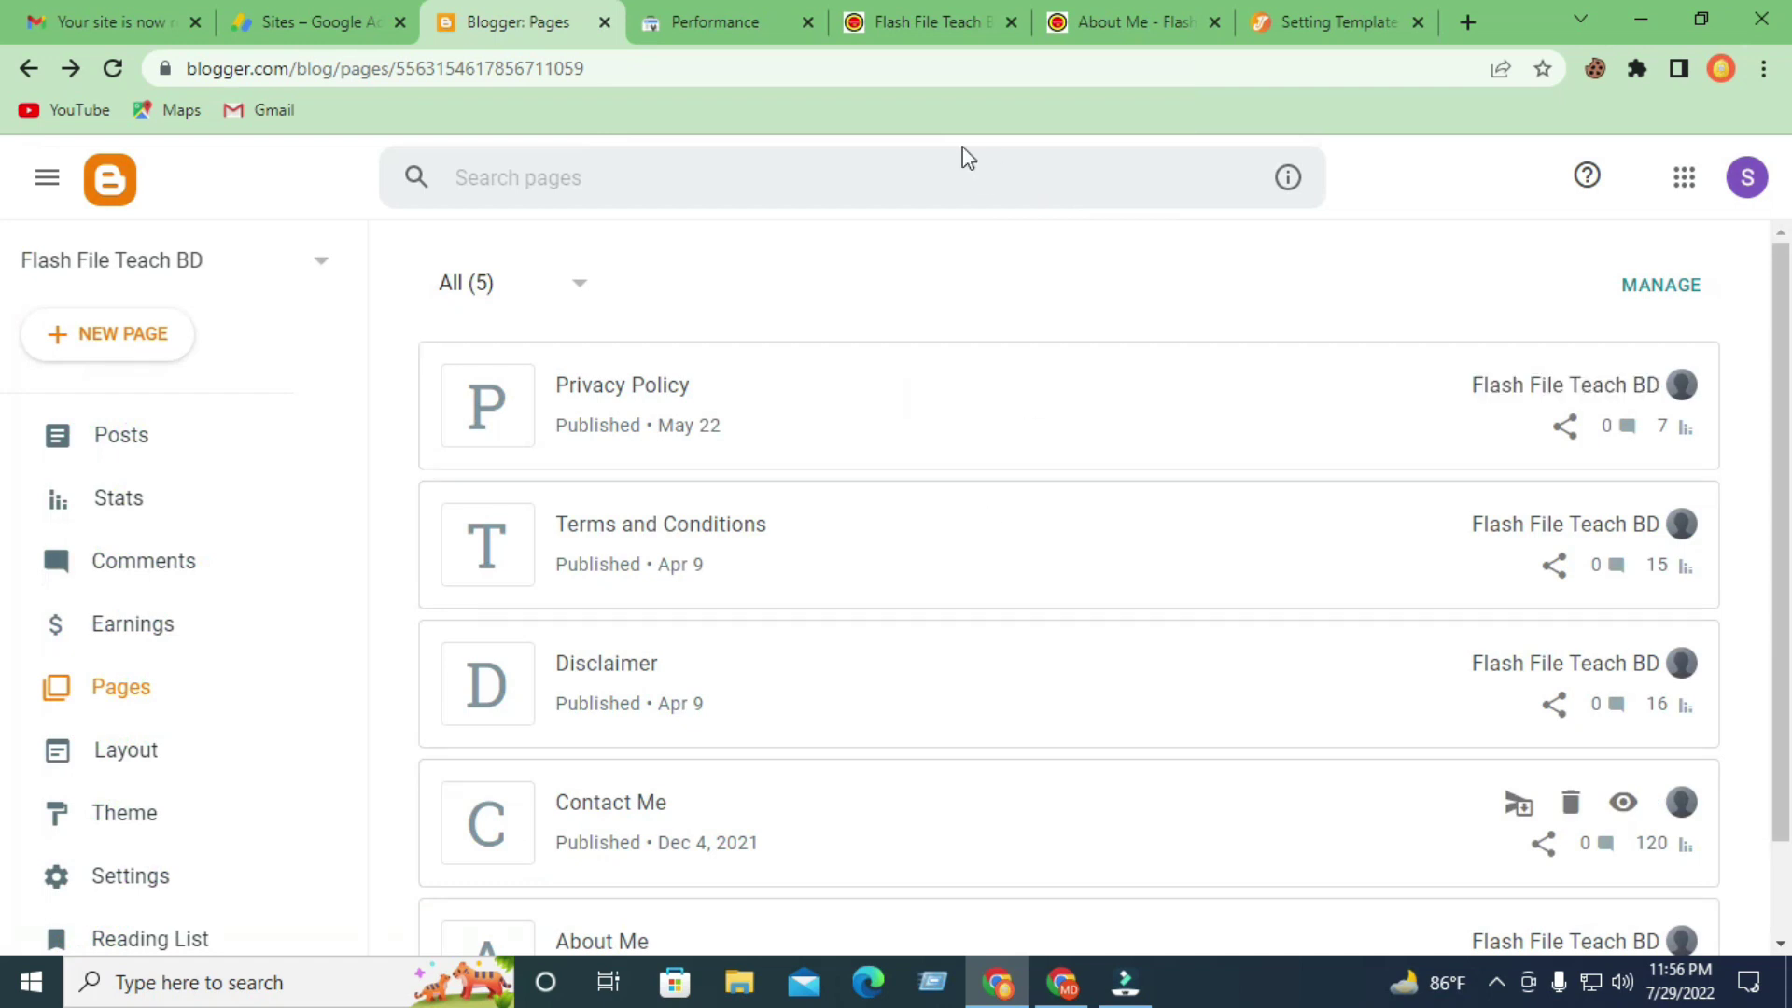
Open the Privacy Policy page of myflashfilebd.com from its footer and search Google for "privacy policy generator" in a new tab.
{"action": "left_click", "coordinate": [896, 22]}
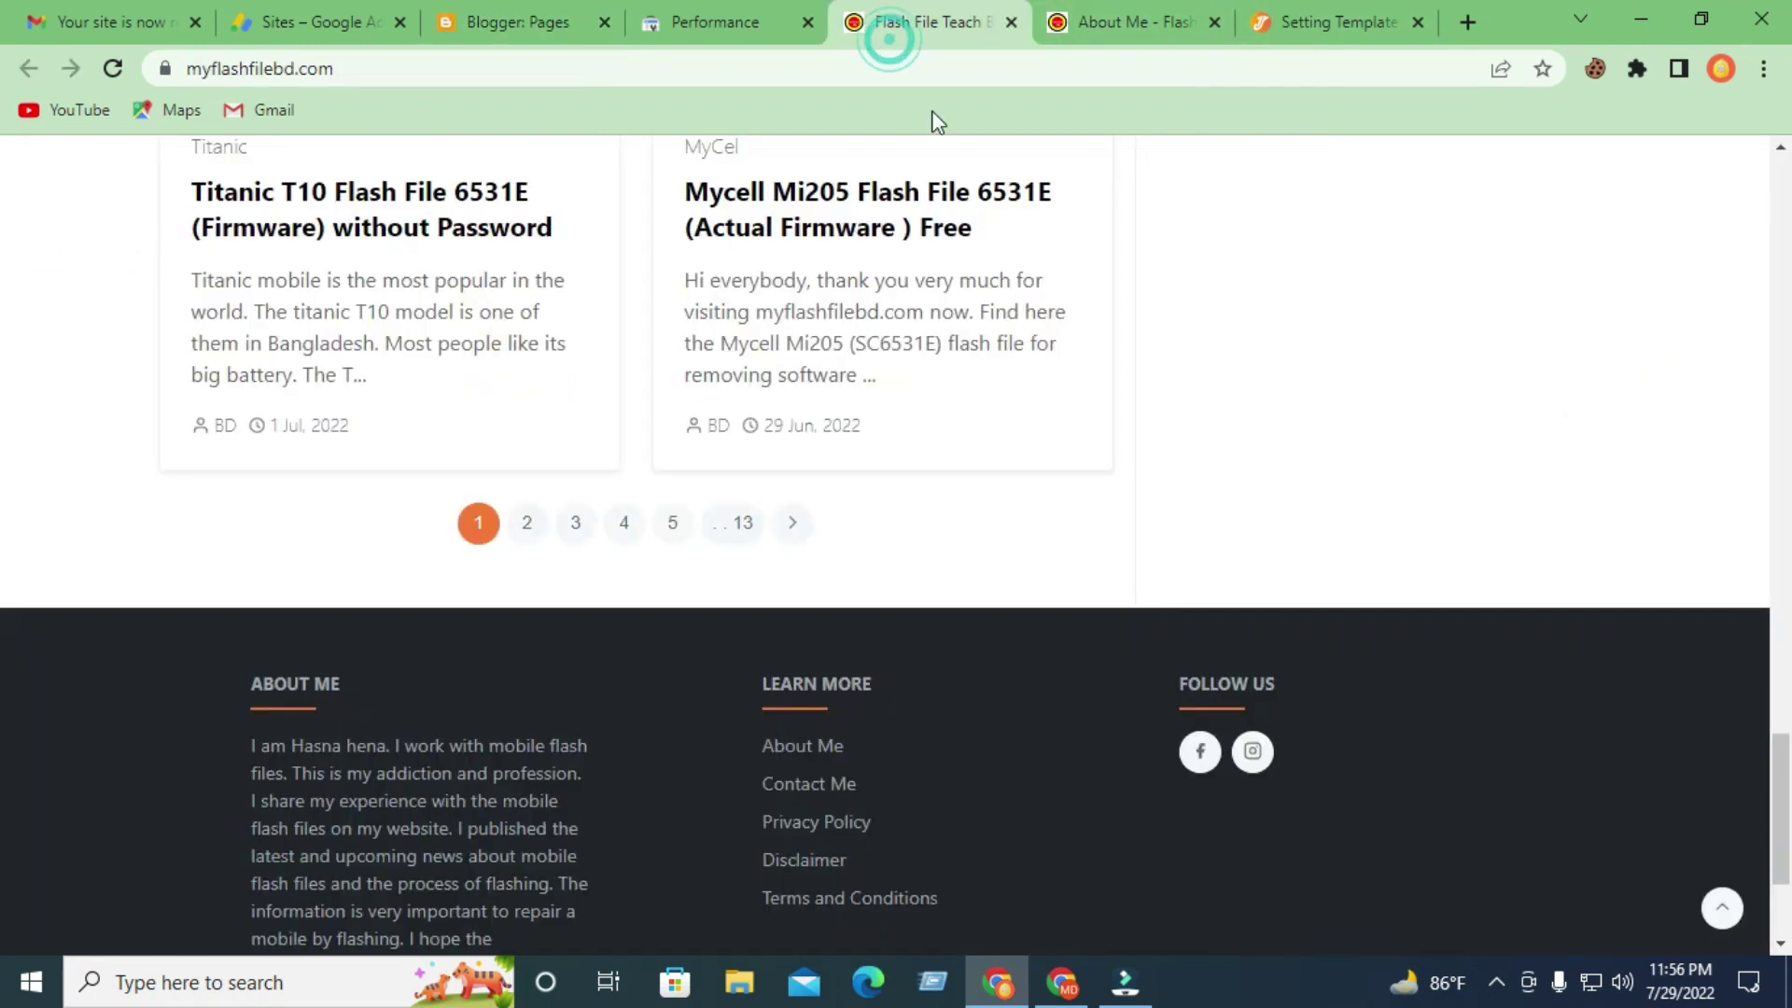
{"action": "left_click", "coordinate": [851, 829]}
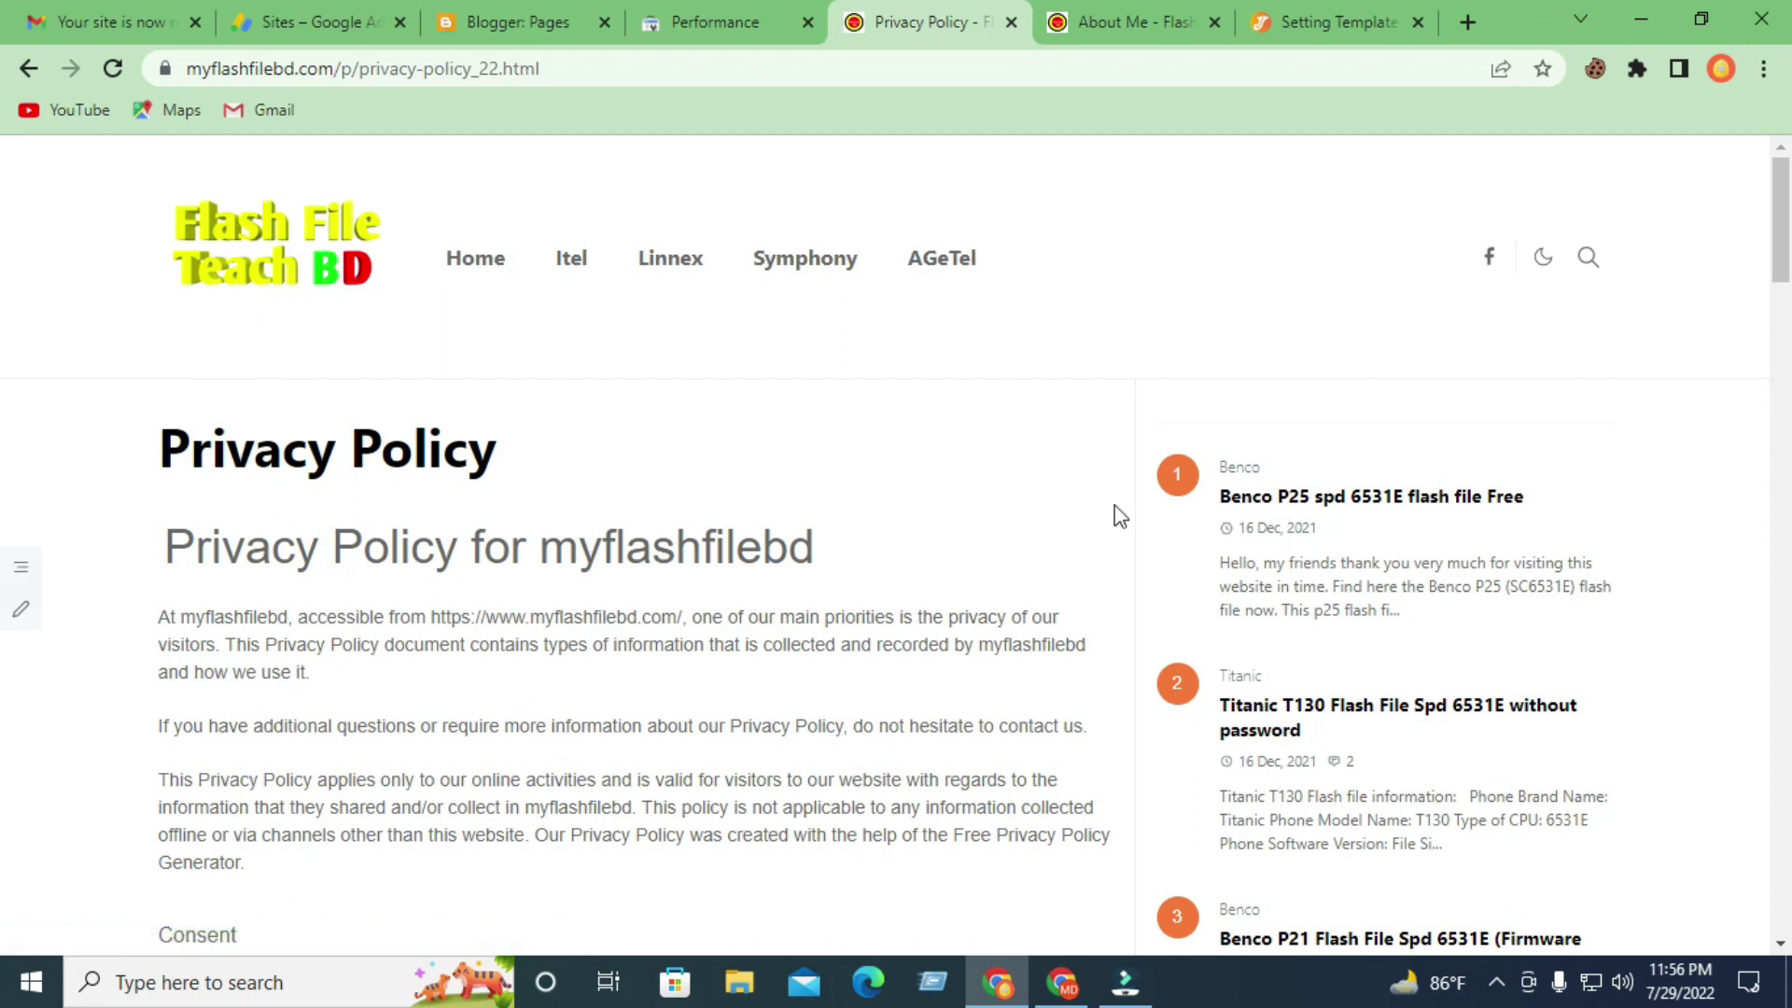
{"action": "left_click", "coordinate": [1466, 21]}
{"action": "left_click", "coordinate": [689, 68]}
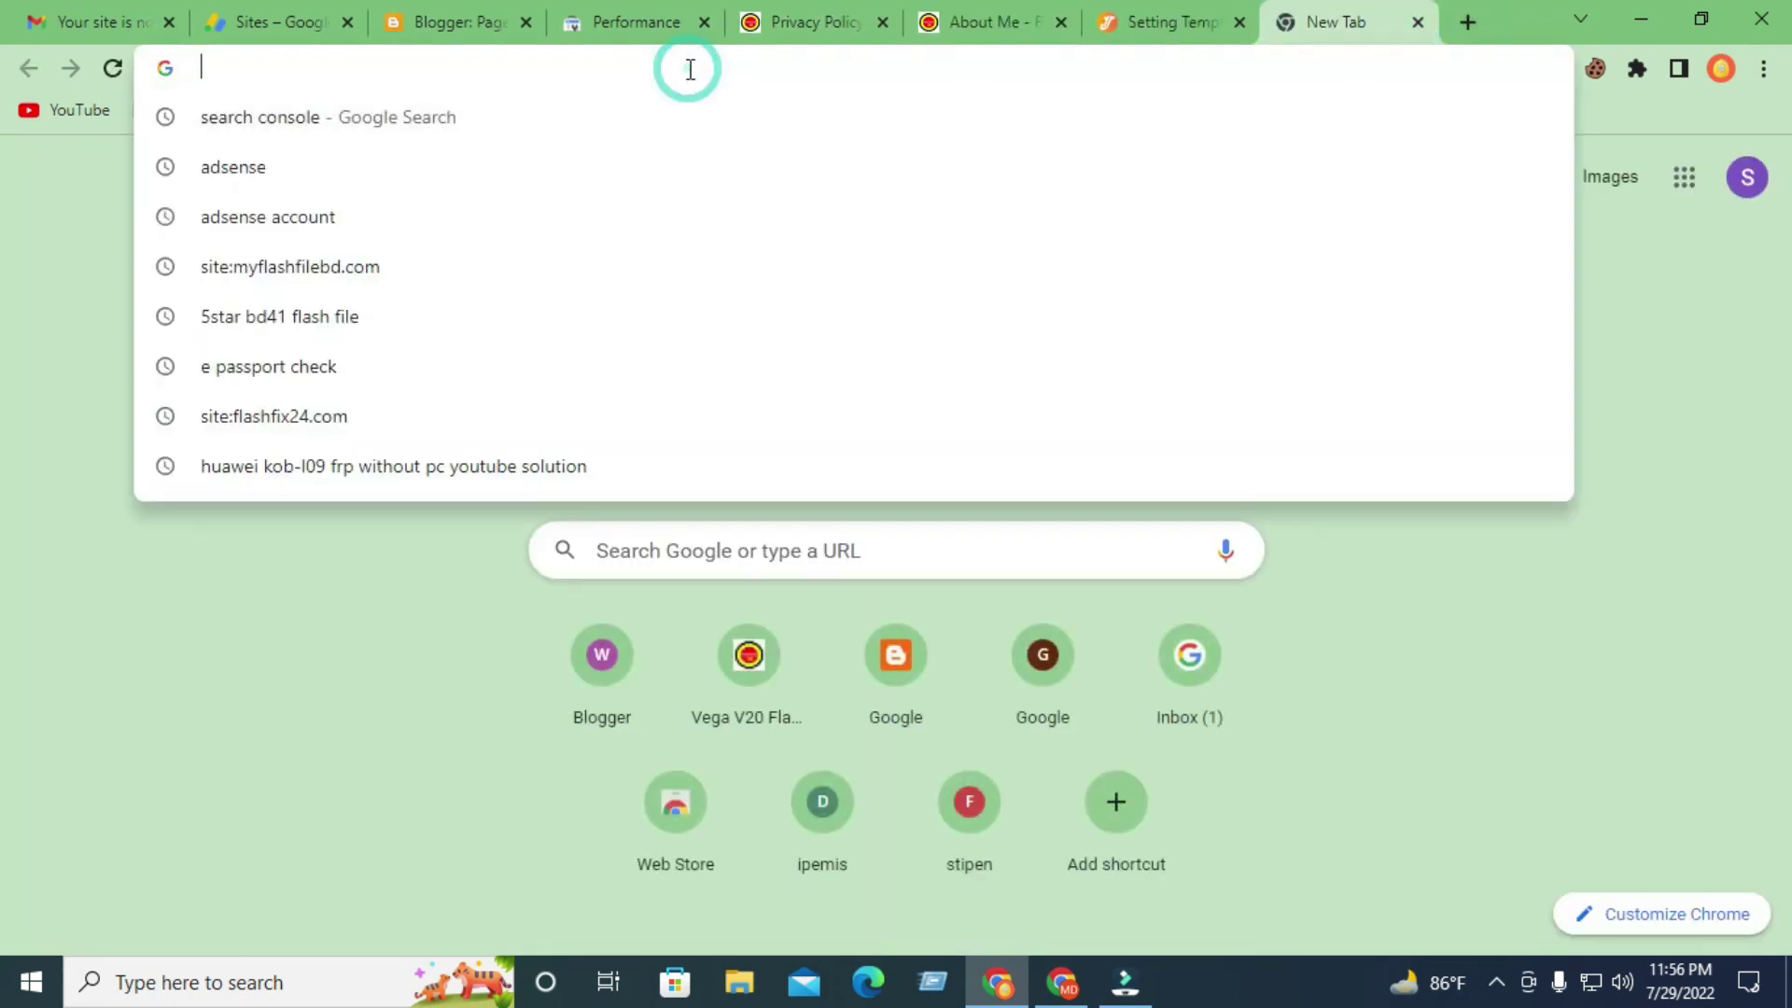
{"action": "type", "text": "pr"}
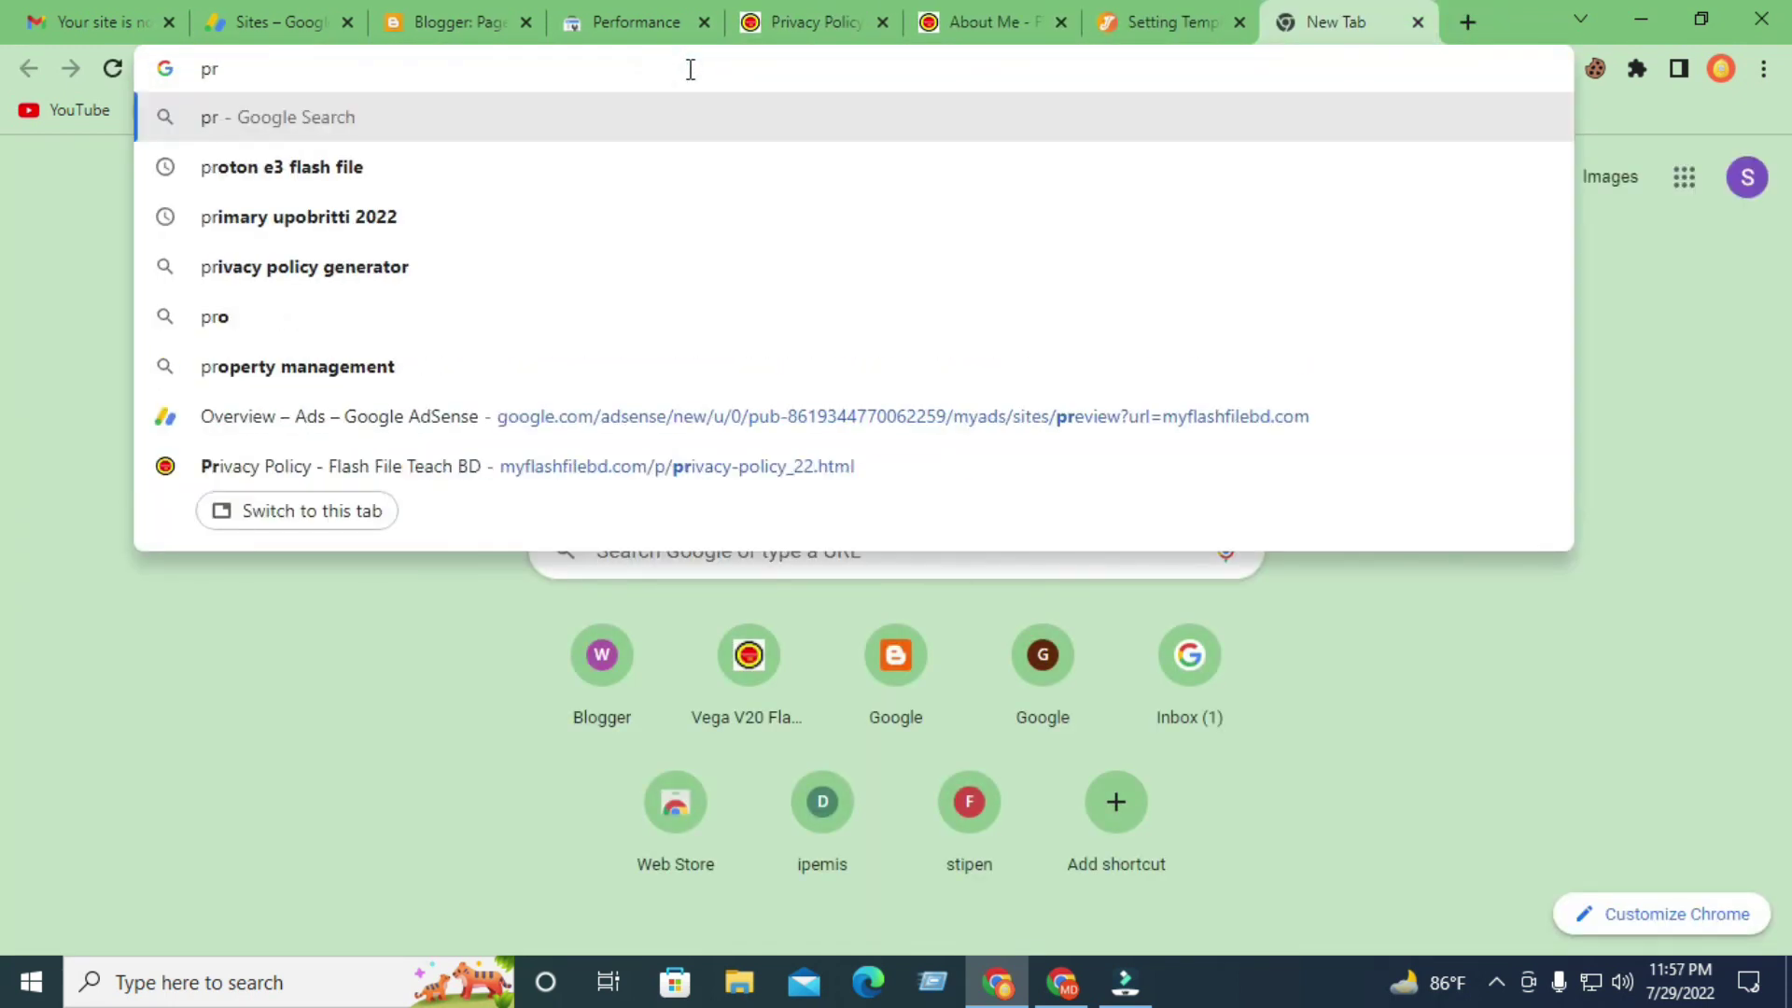
{"action": "left_click", "coordinate": [401, 278]}
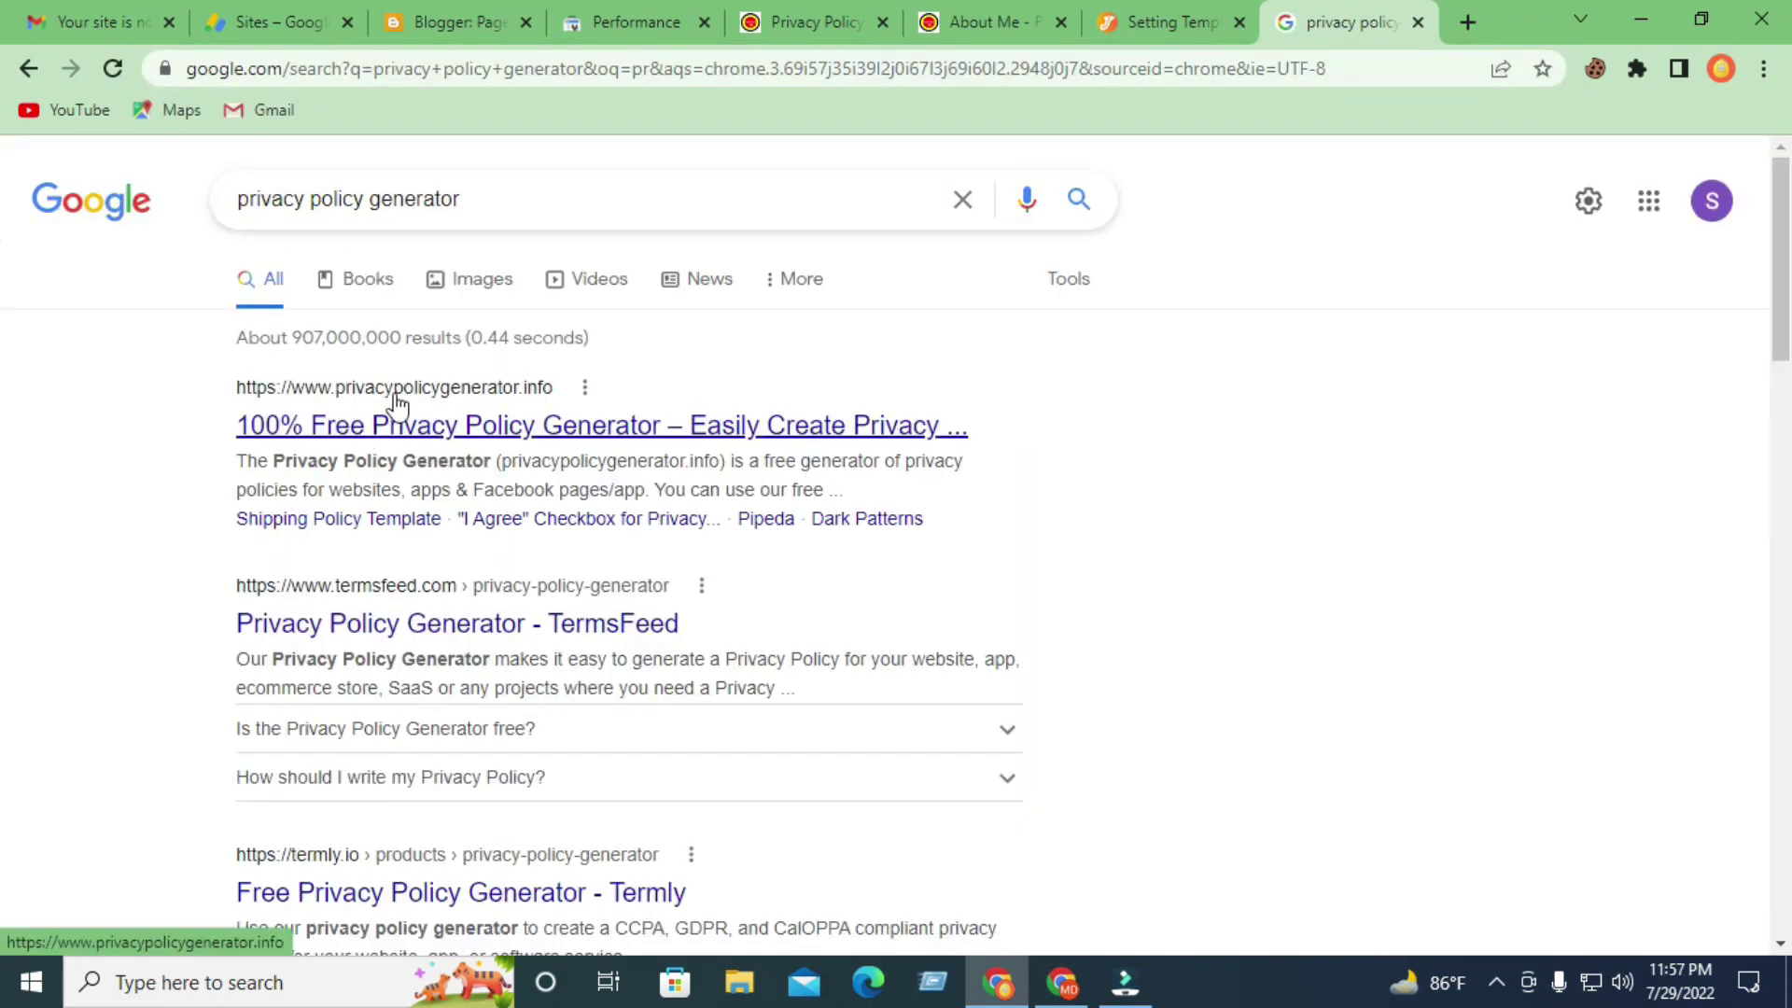
Open privacypolicygenerator.info from the search results, examine its form for company name, website name and website URL, and close the site.
{"action": "left_click", "coordinate": [767, 429]}
{"action": "left_click", "coordinate": [1279, 518]}
{"action": "left_click", "coordinate": [1296, 778]}
{"action": "scroll", "coordinate": [1302, 771], "scroll_direction": "down", "scroll_amount": 3}
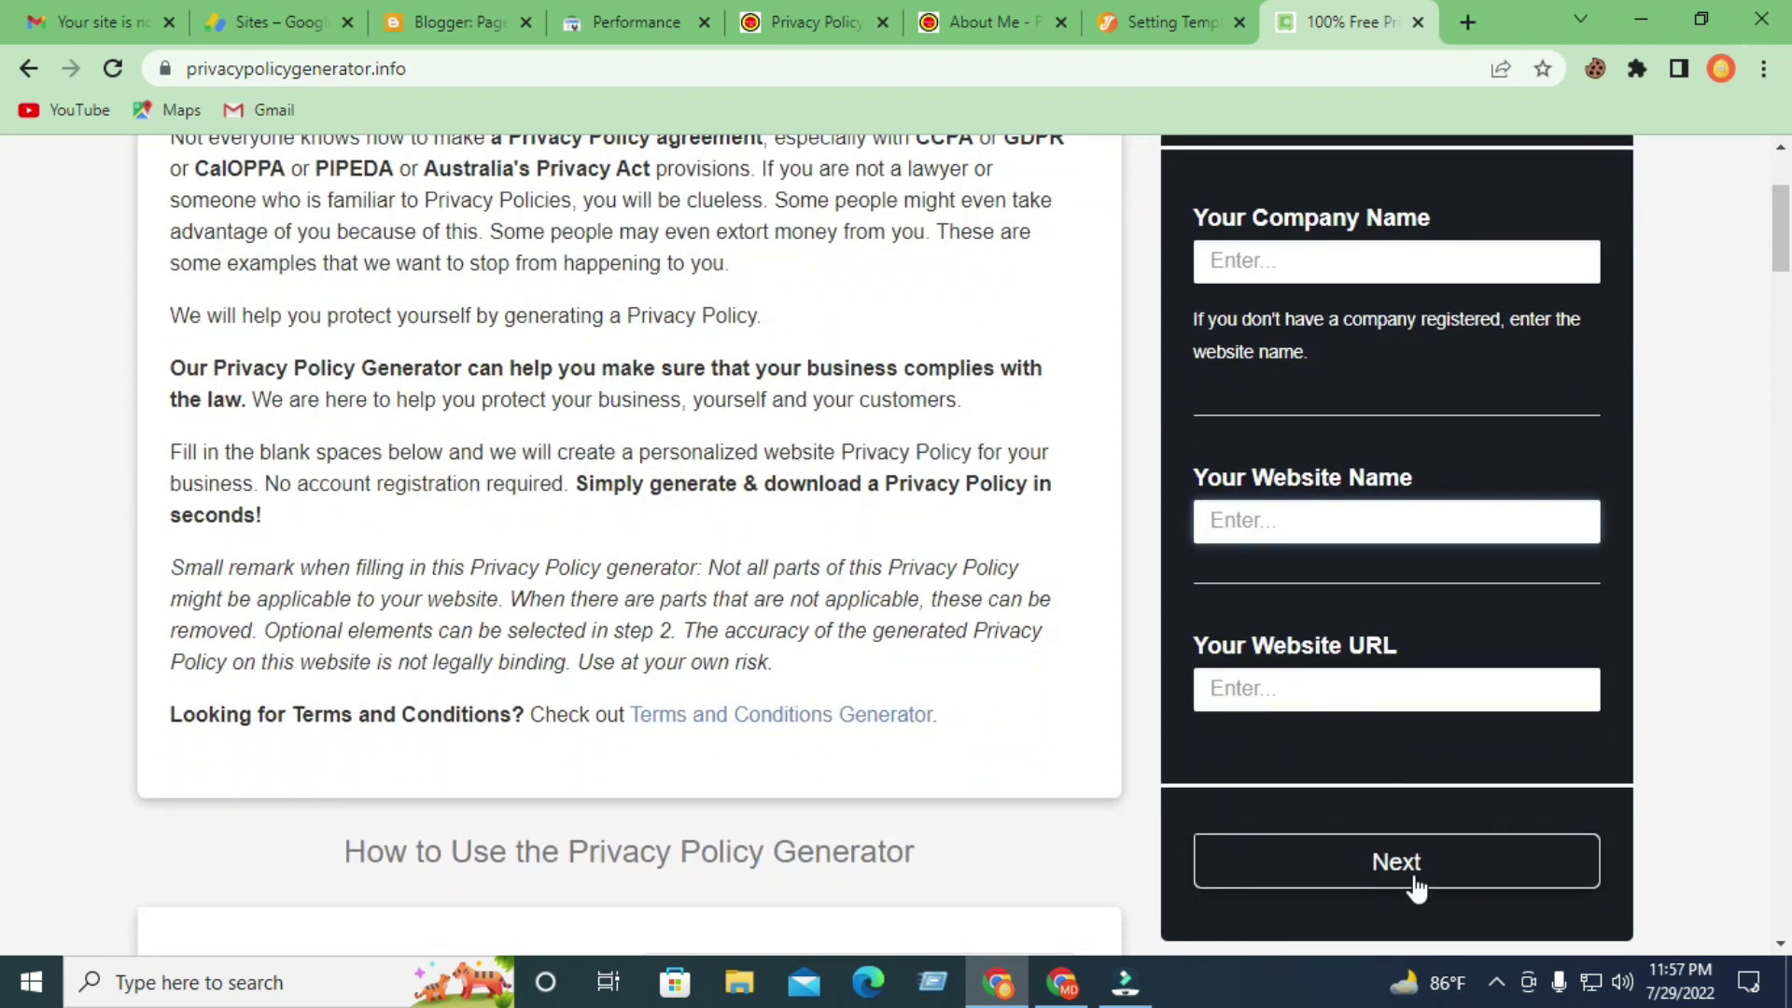
{"action": "scroll", "coordinate": [1496, 638], "scroll_direction": "up", "scroll_amount": 3}
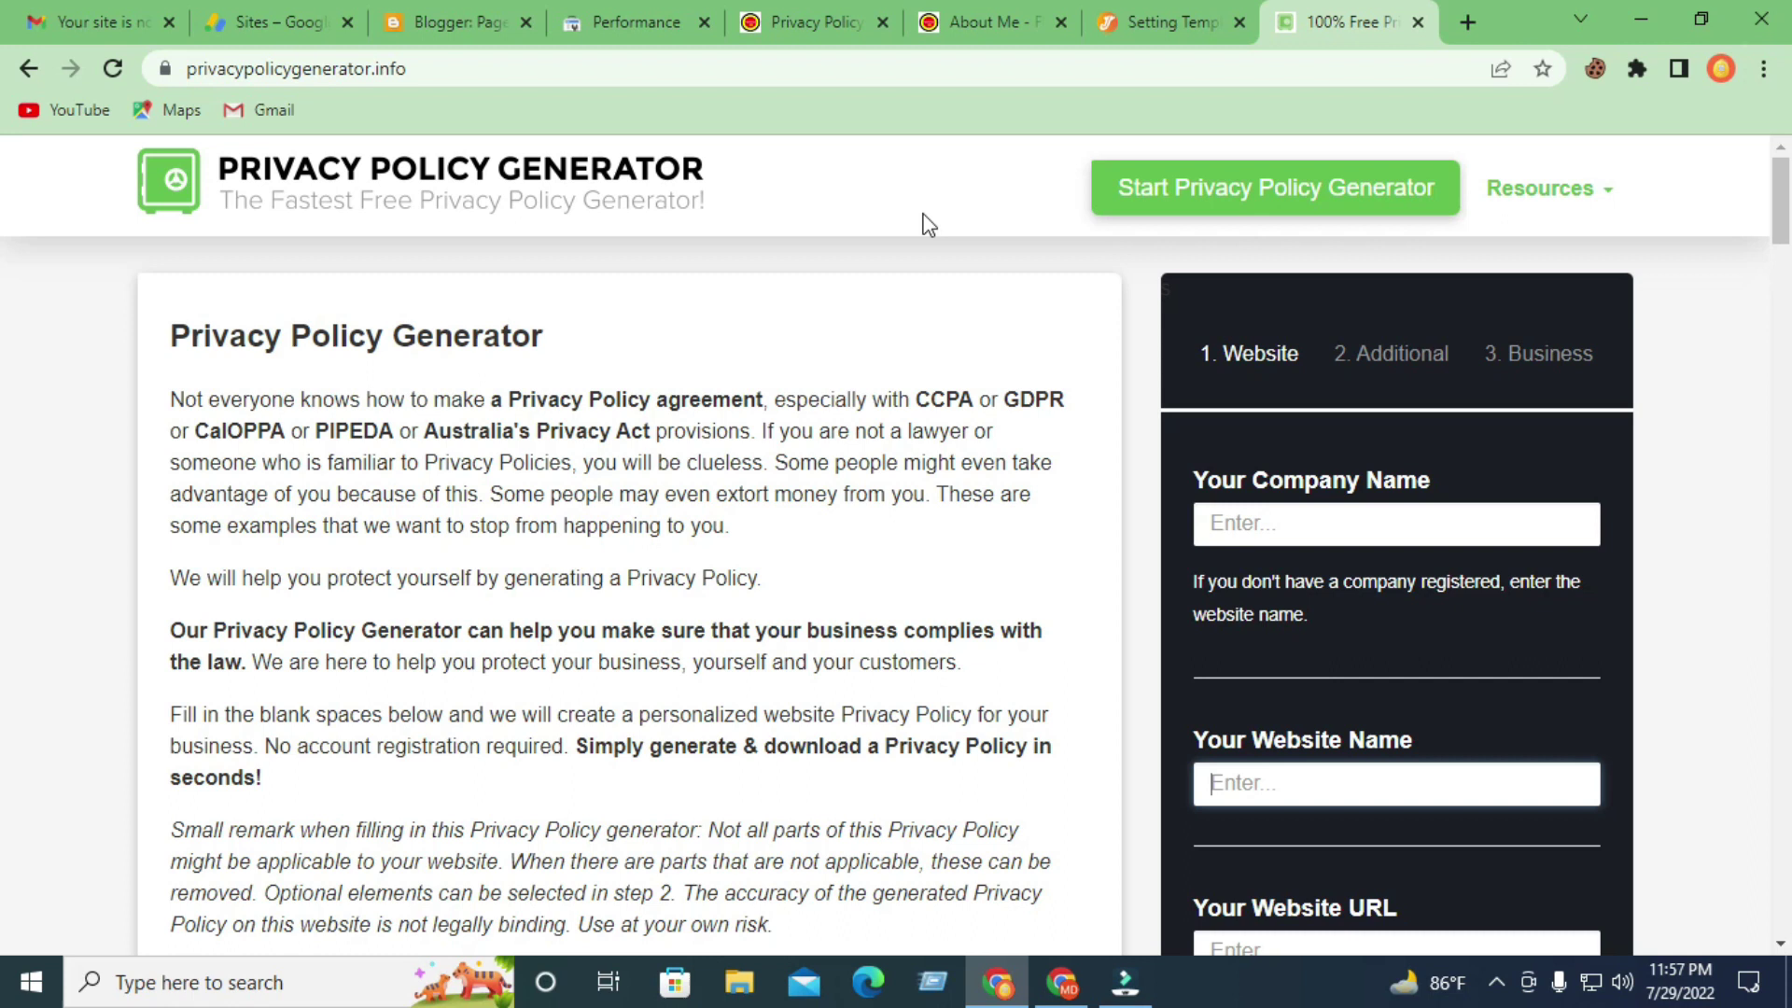
{"action": "left_click", "coordinate": [1418, 22]}
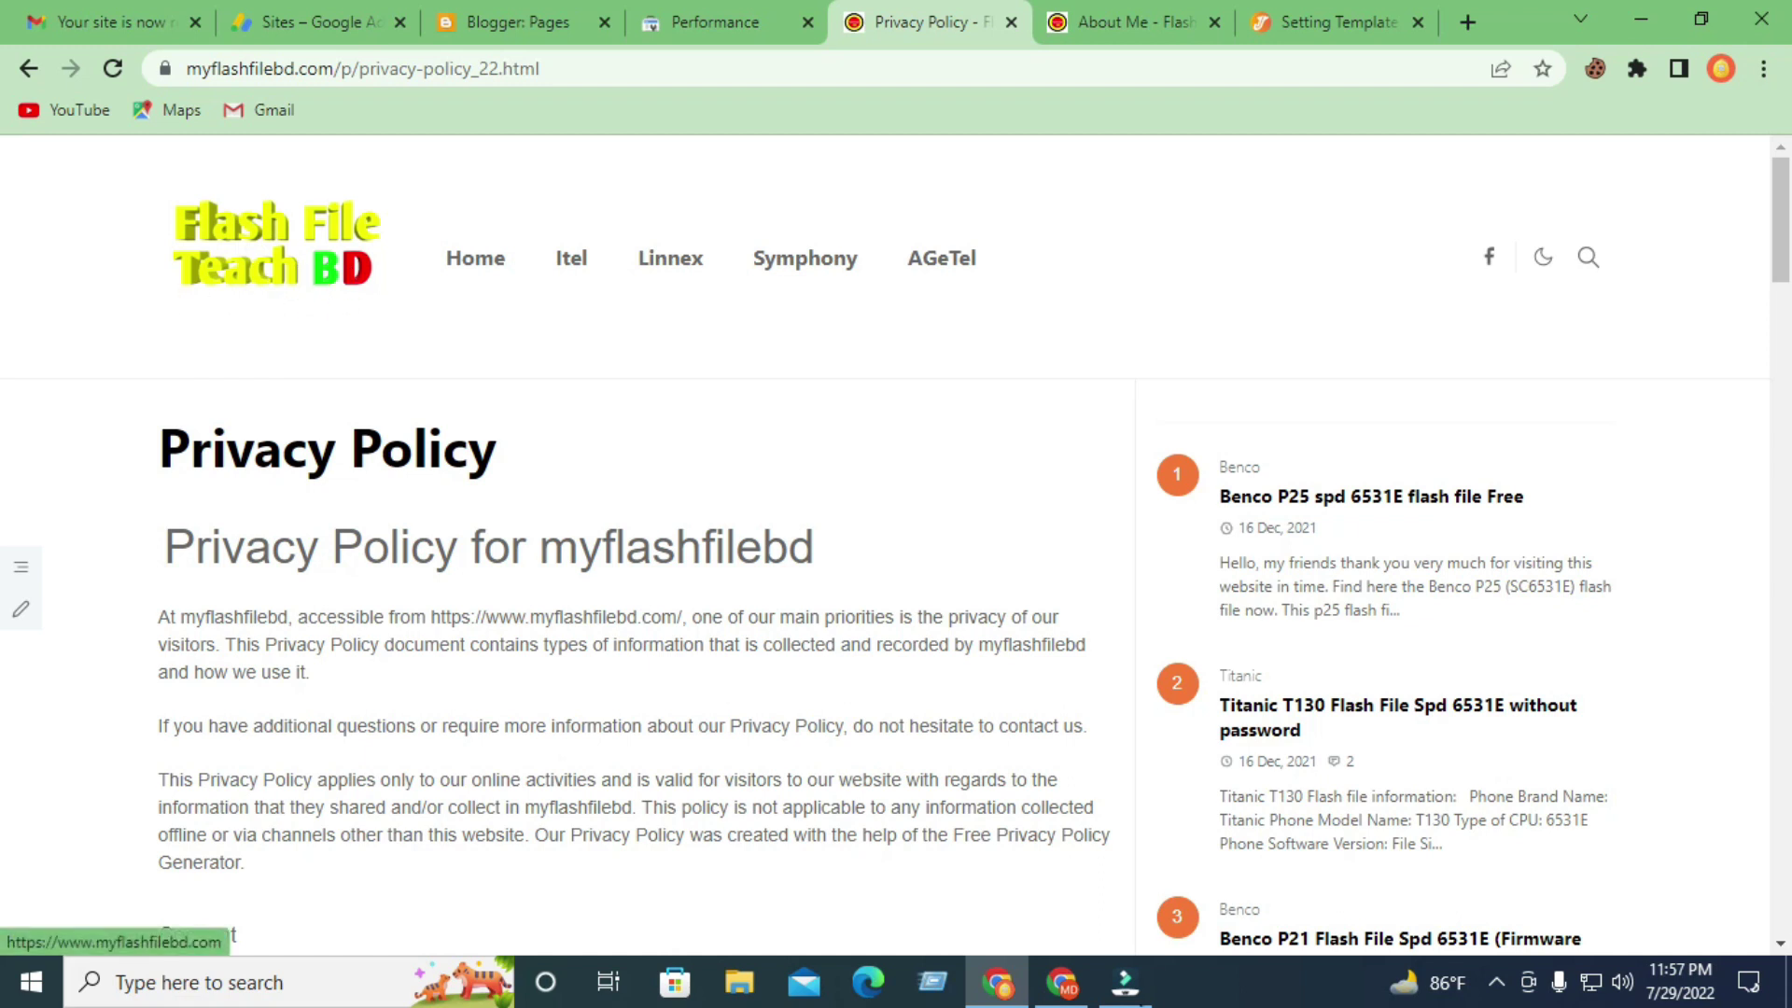
Switch to the browser window showing ajkerit.com and examine its home page down to the footer's page links.
{"action": "key", "text": "alt+Tab"}
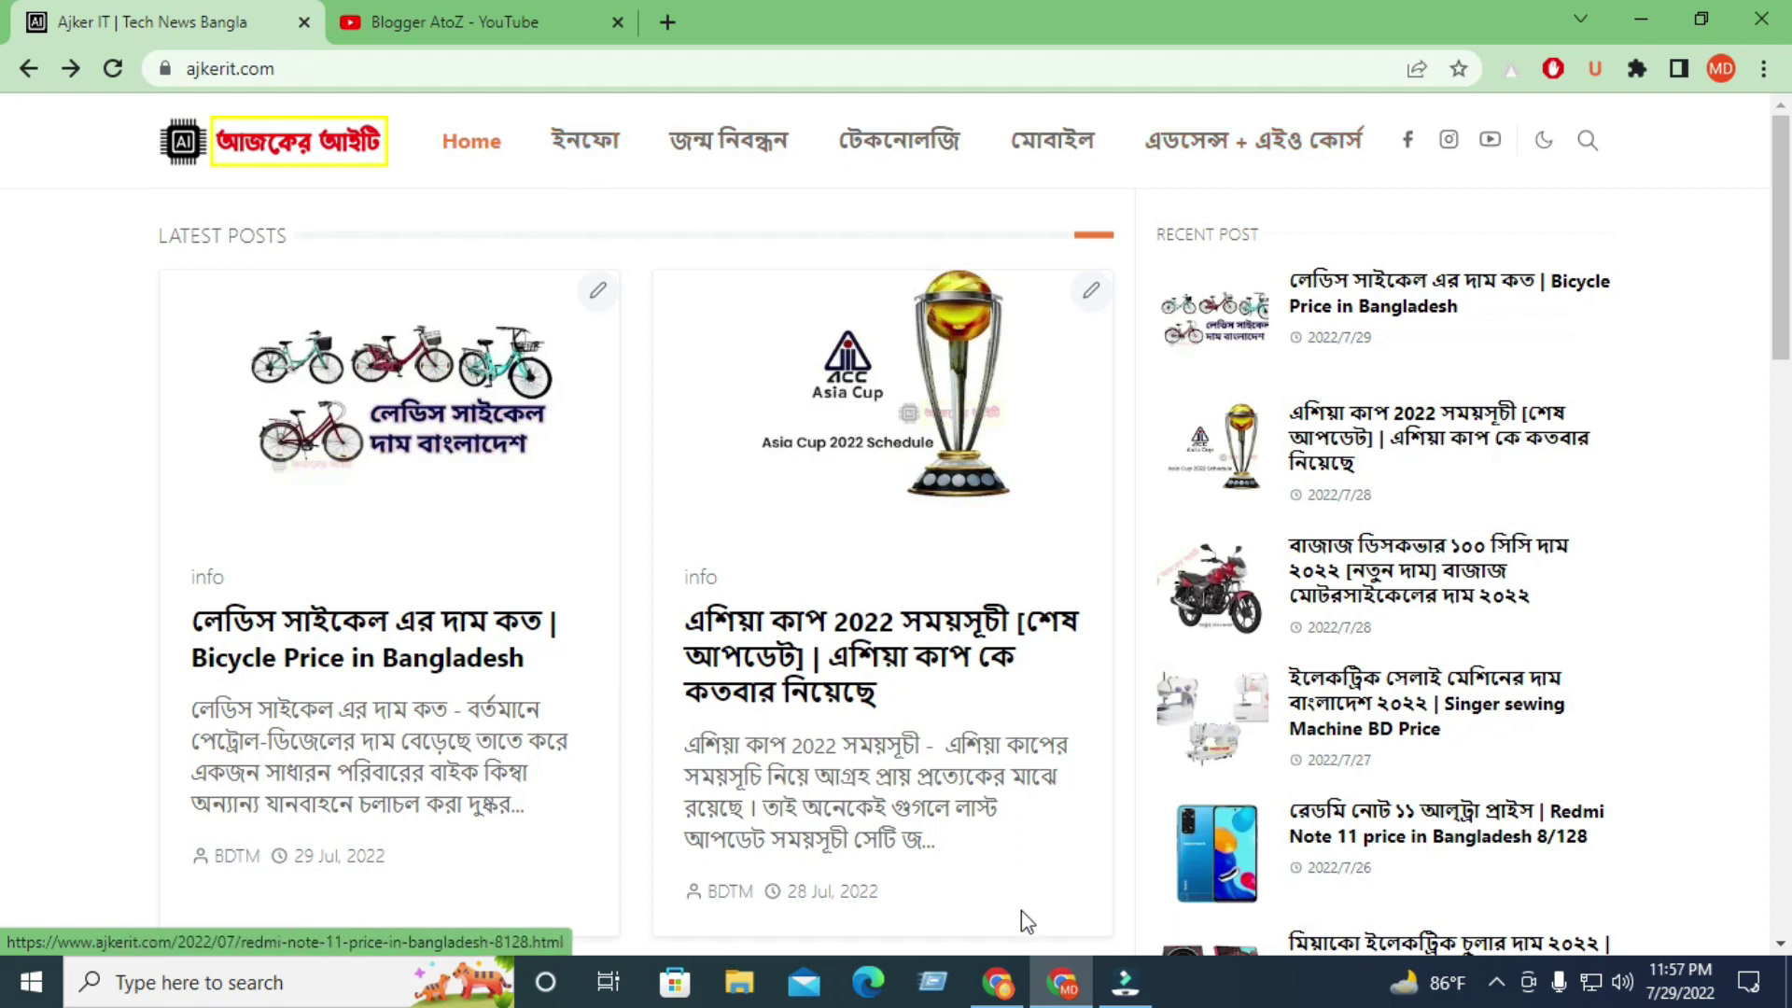
{"action": "left_click", "coordinate": [998, 981]}
{"action": "key", "text": "alt+Tab"}
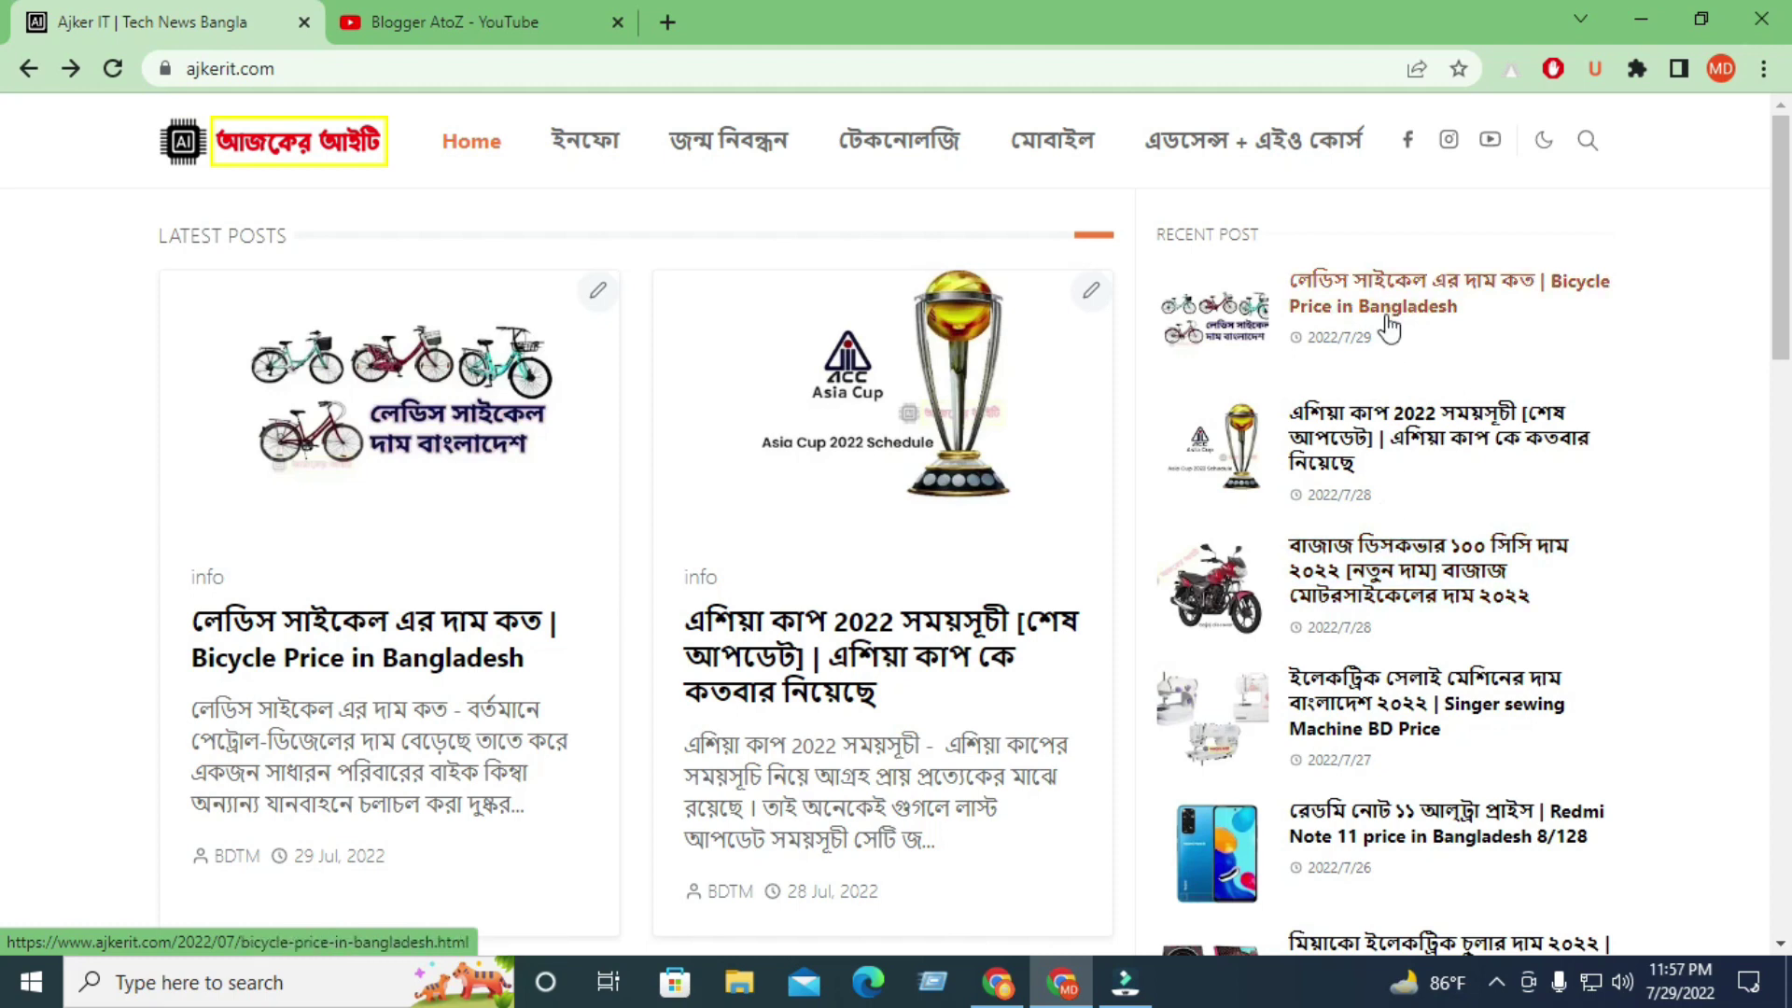
{"action": "scroll", "coordinate": [1372, 466], "scroll_direction": "down", "scroll_amount": 13}
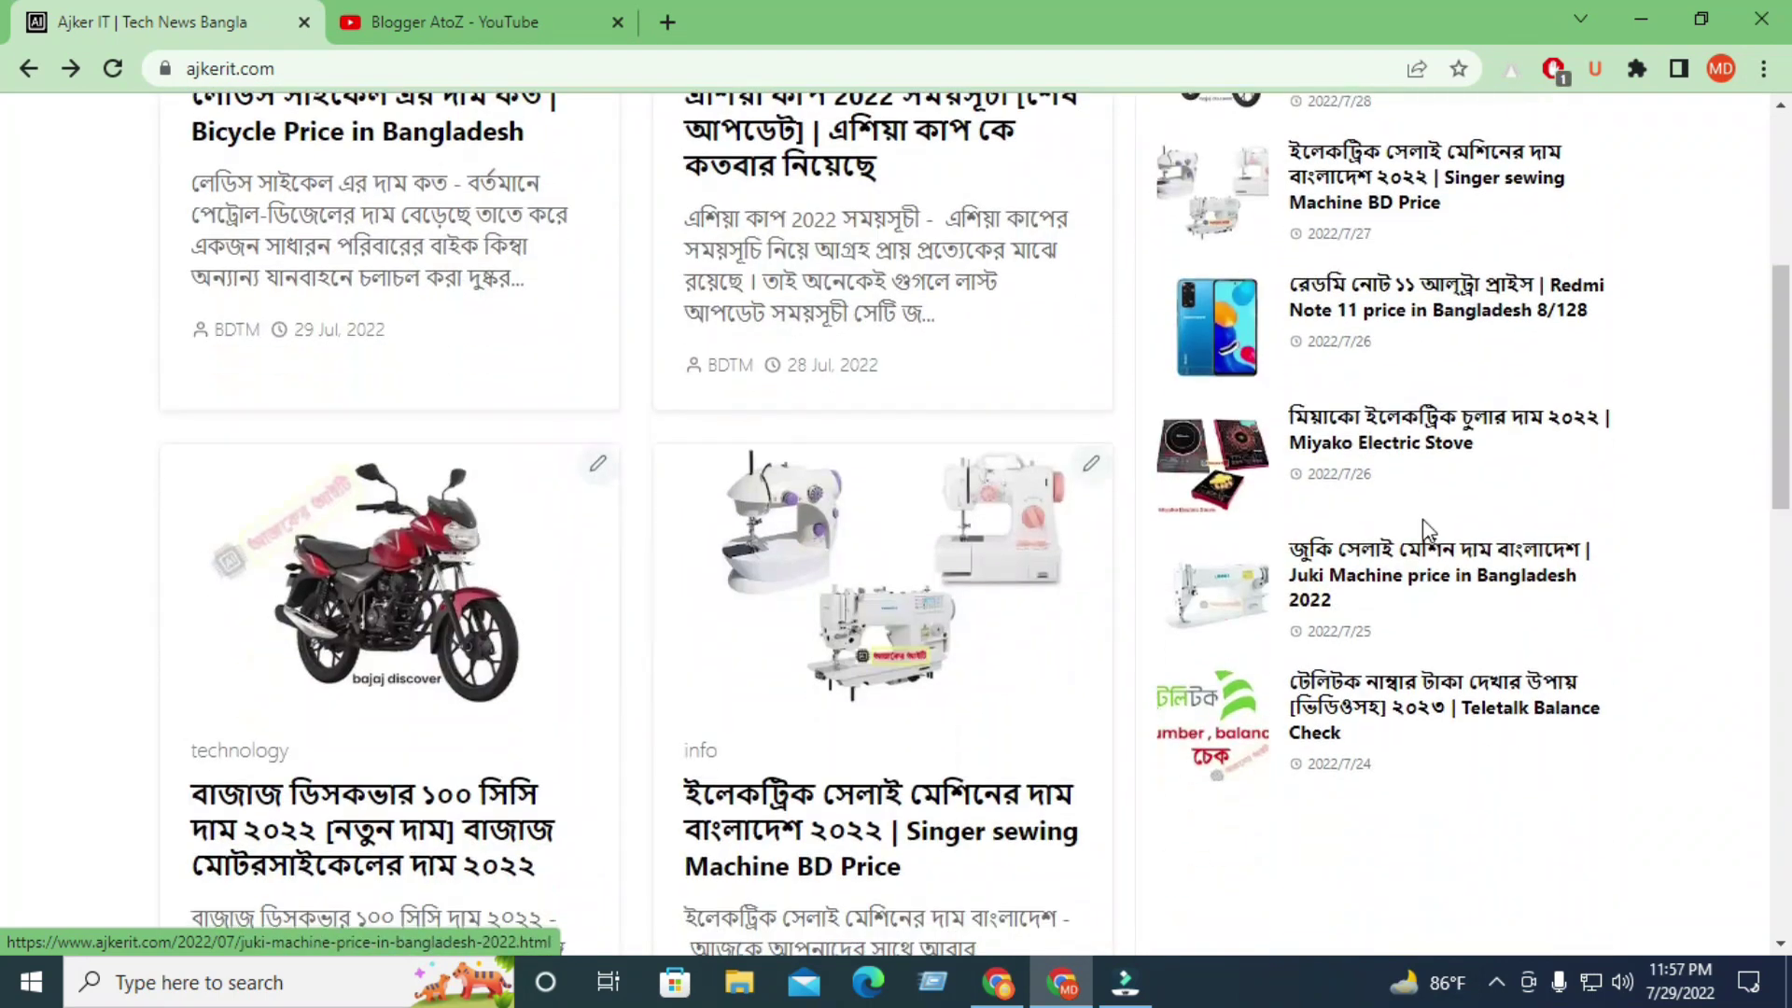
{"action": "scroll", "coordinate": [1391, 602], "scroll_direction": "down", "scroll_amount": 4}
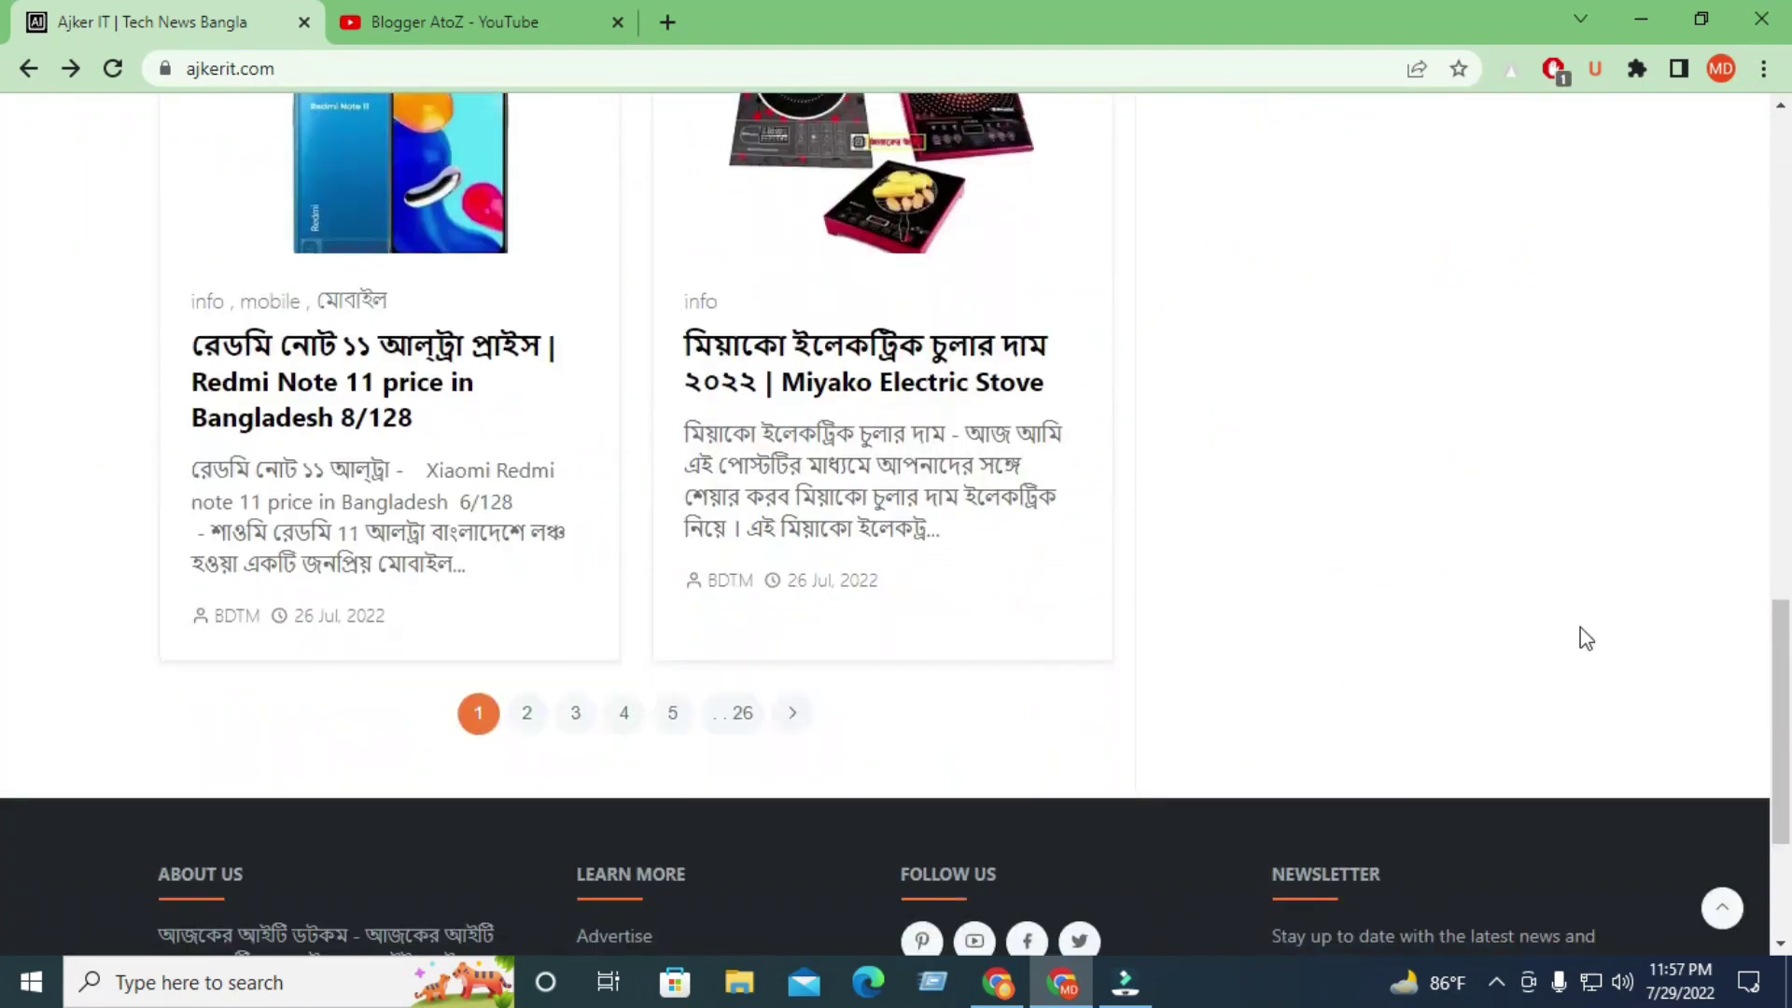
{"action": "scroll", "coordinate": [1569, 626], "scroll_direction": "down", "scroll_amount": 3}
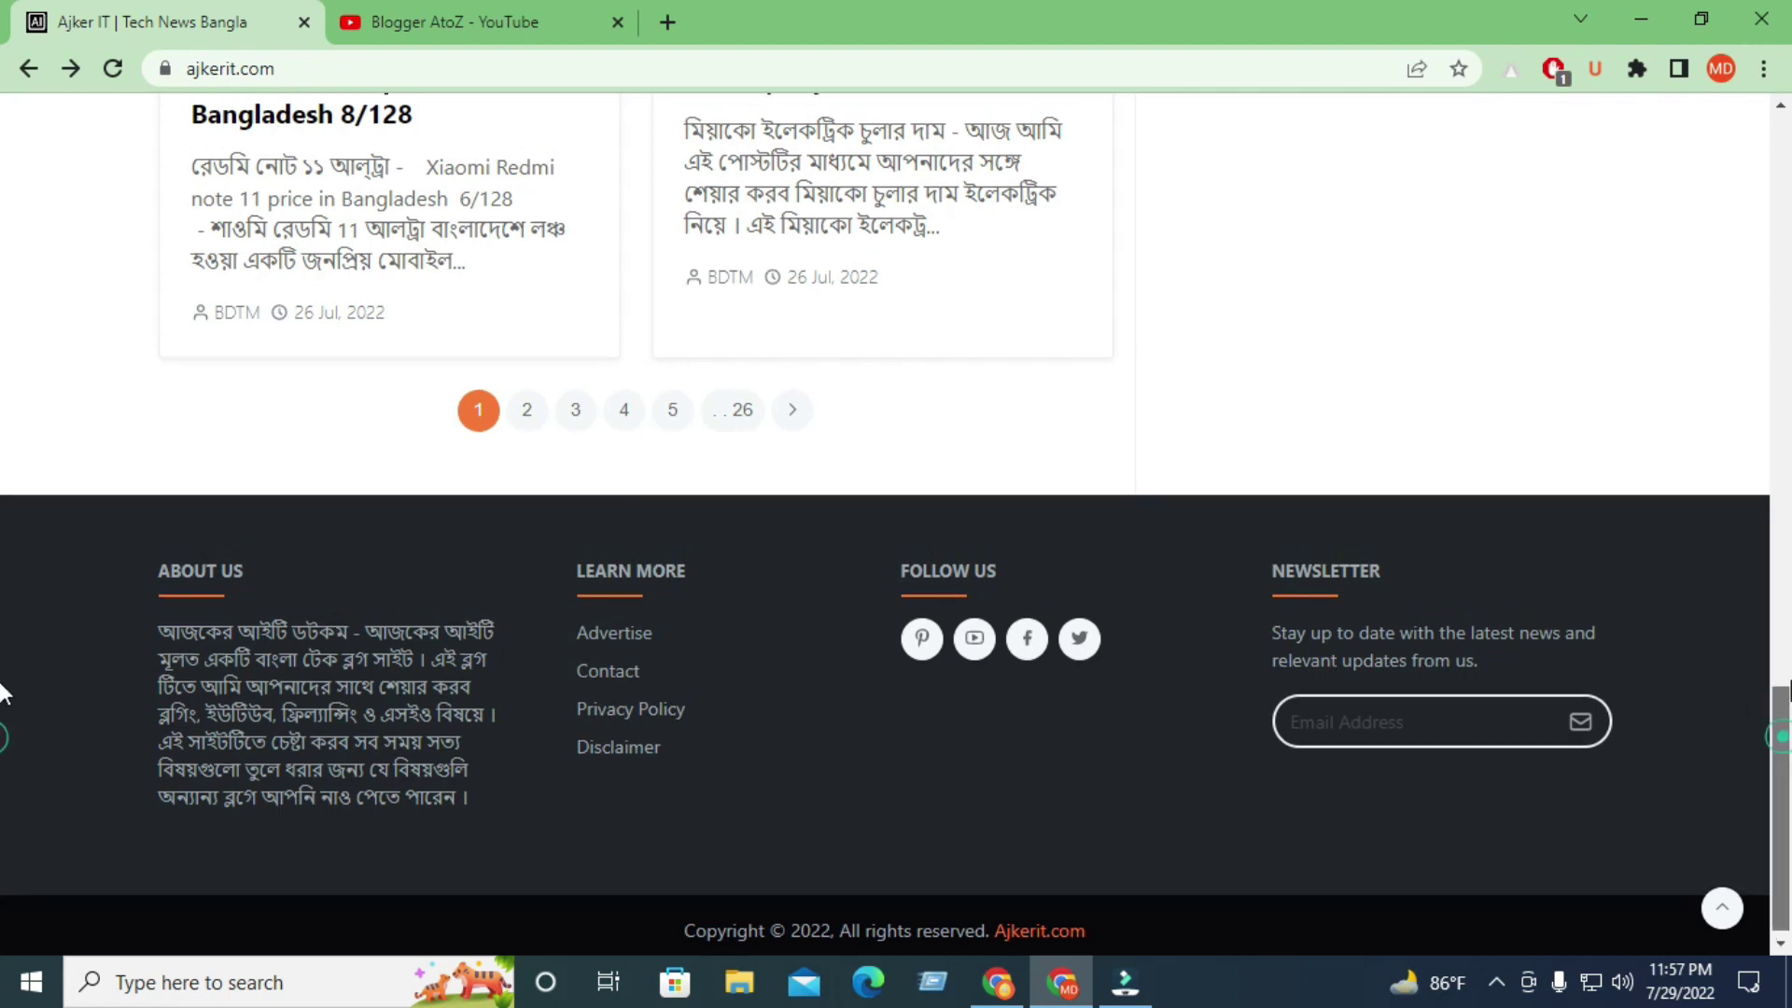
{"action": "scroll", "coordinate": [2, 691], "scroll_direction": "up", "scroll_amount": 15}
{"action": "scroll", "coordinate": [4, 186], "scroll_direction": "up", "scroll_amount": 3}
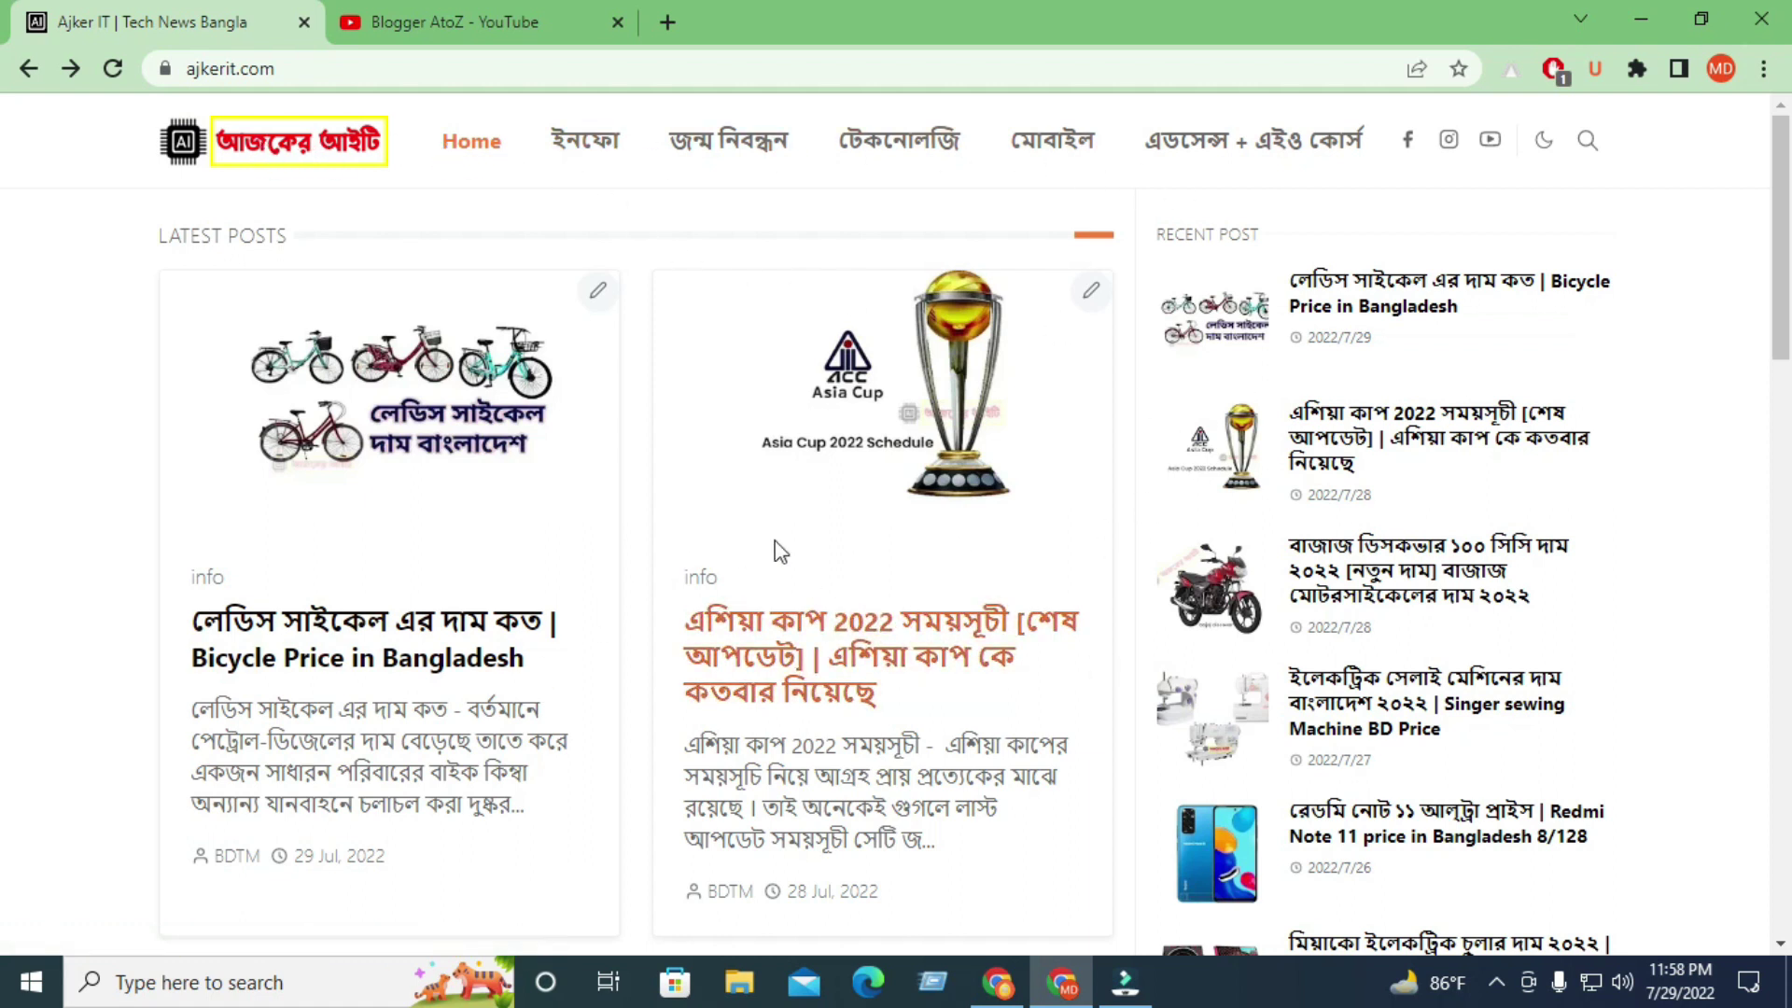
Look through the latest posts on ajkerit.com and highlight the title of the "Bicycle Price in Bangladesh" post.
{"action": "scroll", "coordinate": [630, 551], "scroll_direction": "down", "scroll_amount": 1}
{"action": "scroll", "coordinate": [619, 576], "scroll_direction": "down", "scroll_amount": 3}
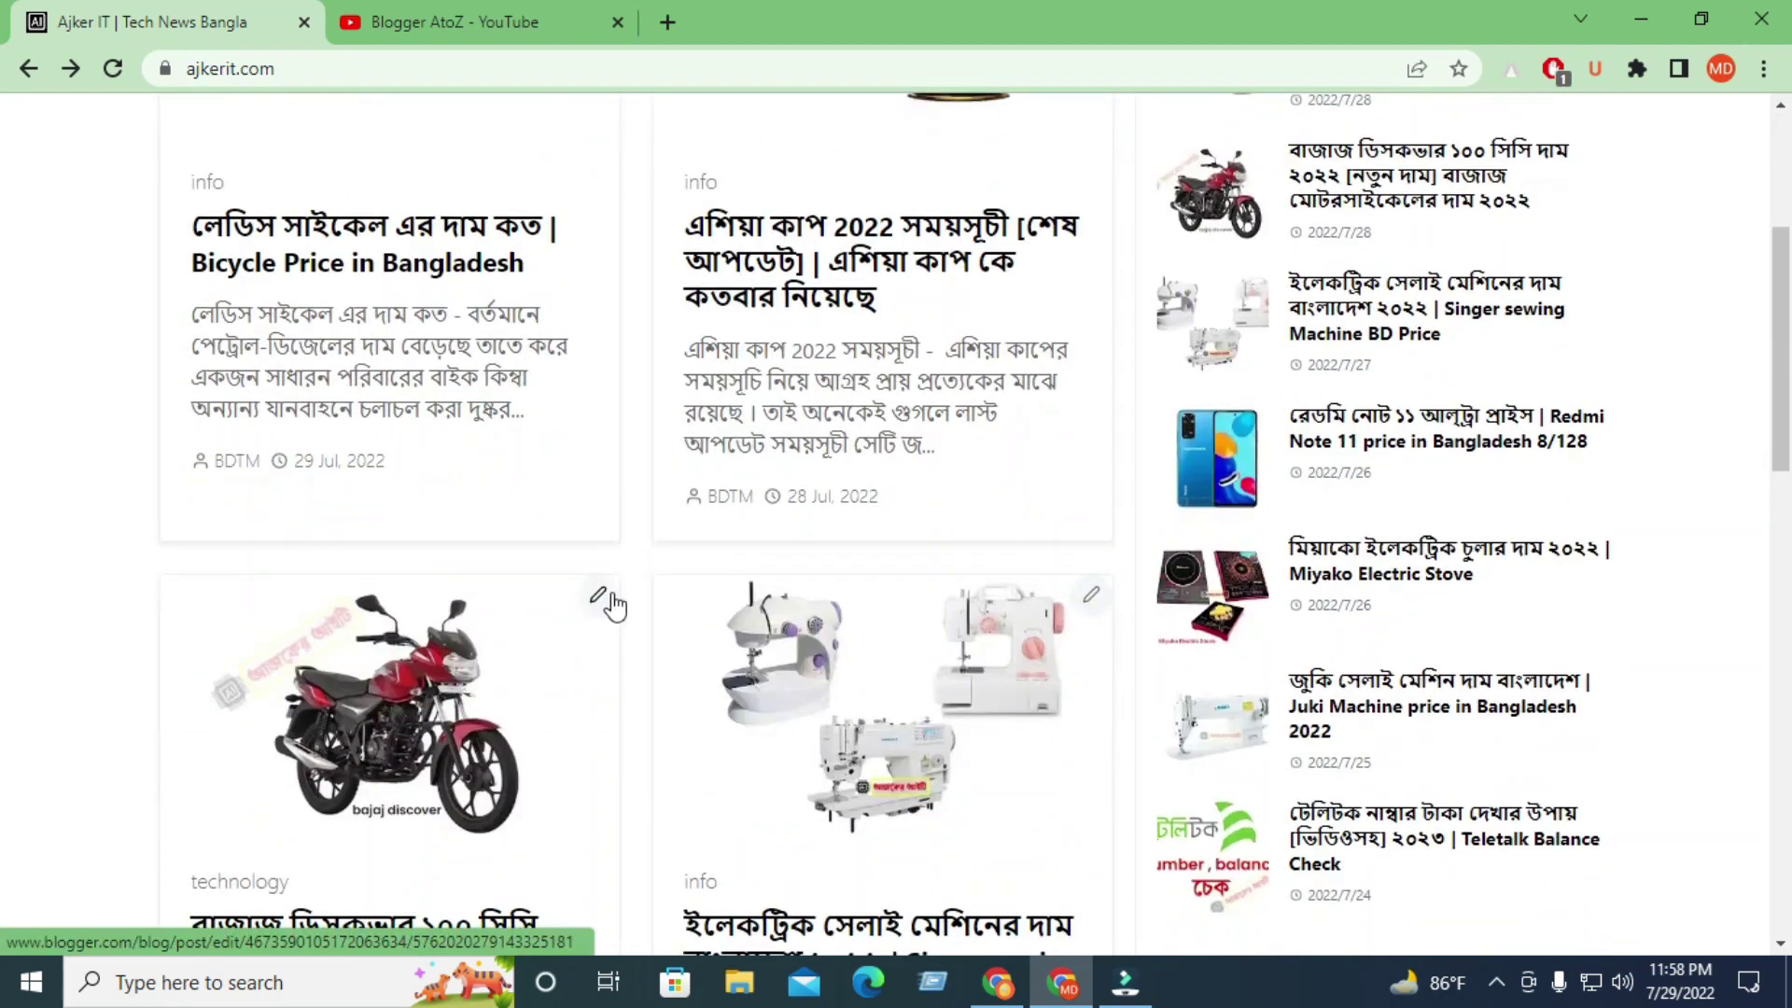
{"action": "scroll", "coordinate": [624, 382], "scroll_direction": "down", "scroll_amount": 3}
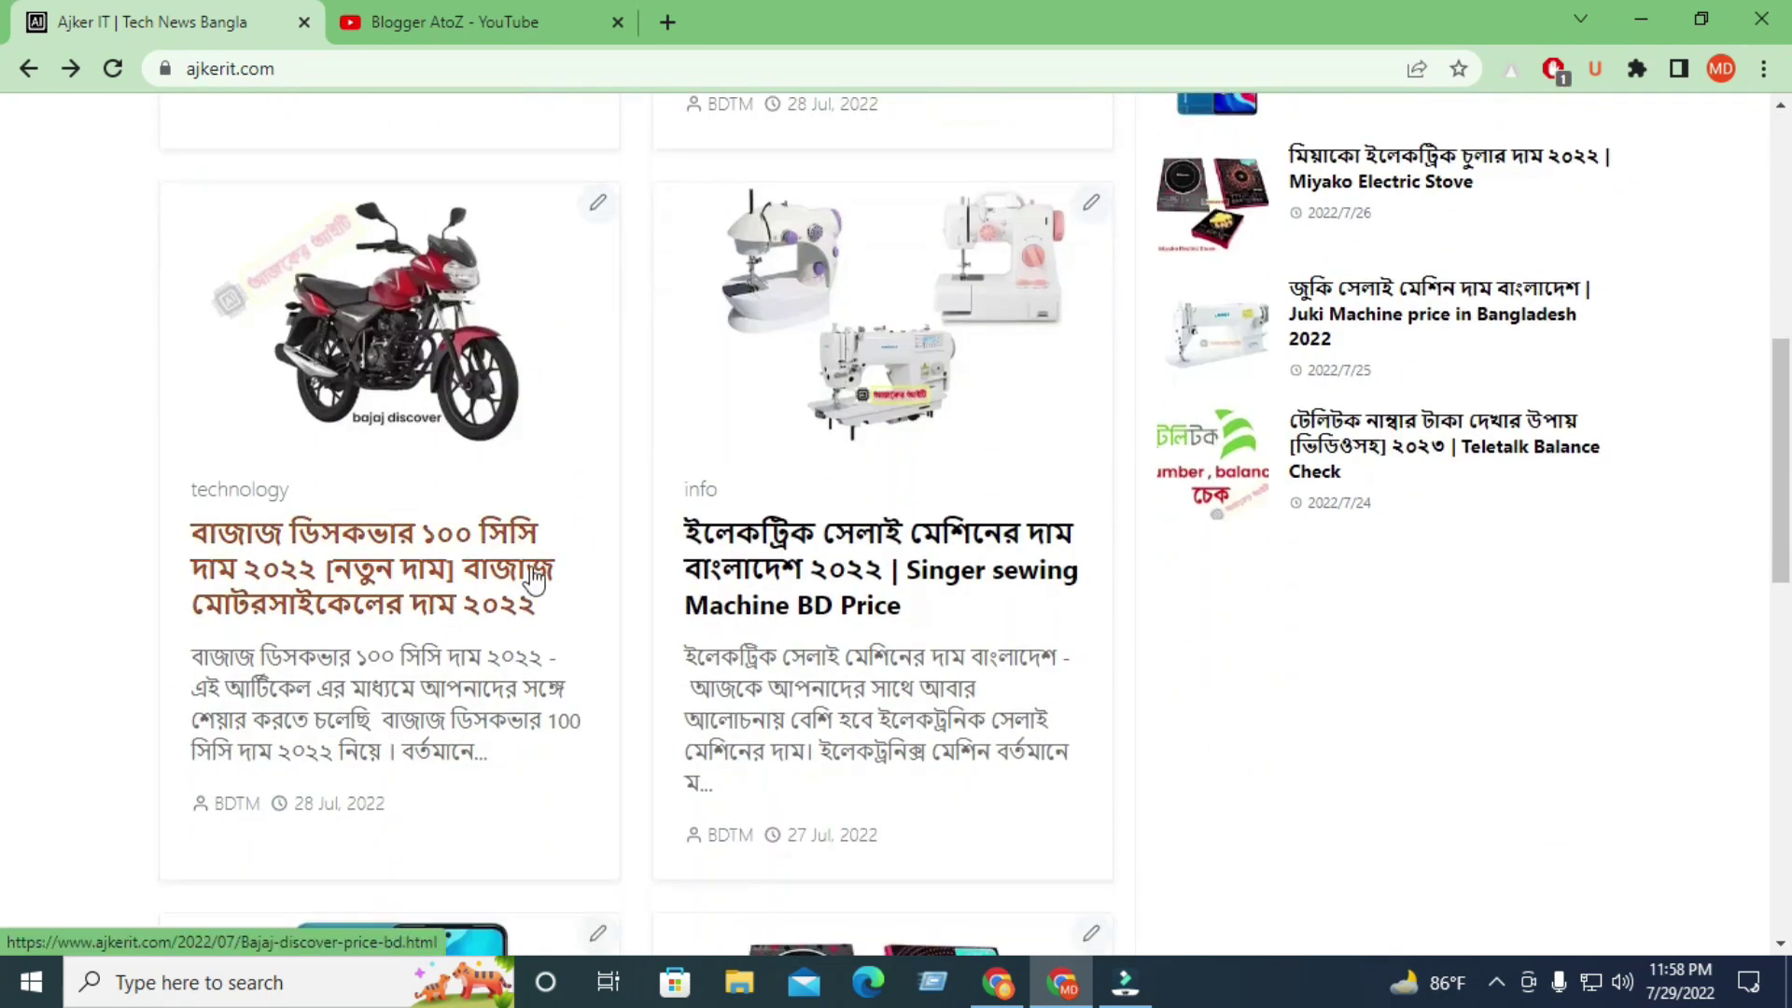
{"action": "scroll", "coordinate": [640, 580], "scroll_direction": "down", "scroll_amount": 1}
{"action": "scroll", "coordinate": [598, 593], "scroll_direction": "up", "scroll_amount": 6}
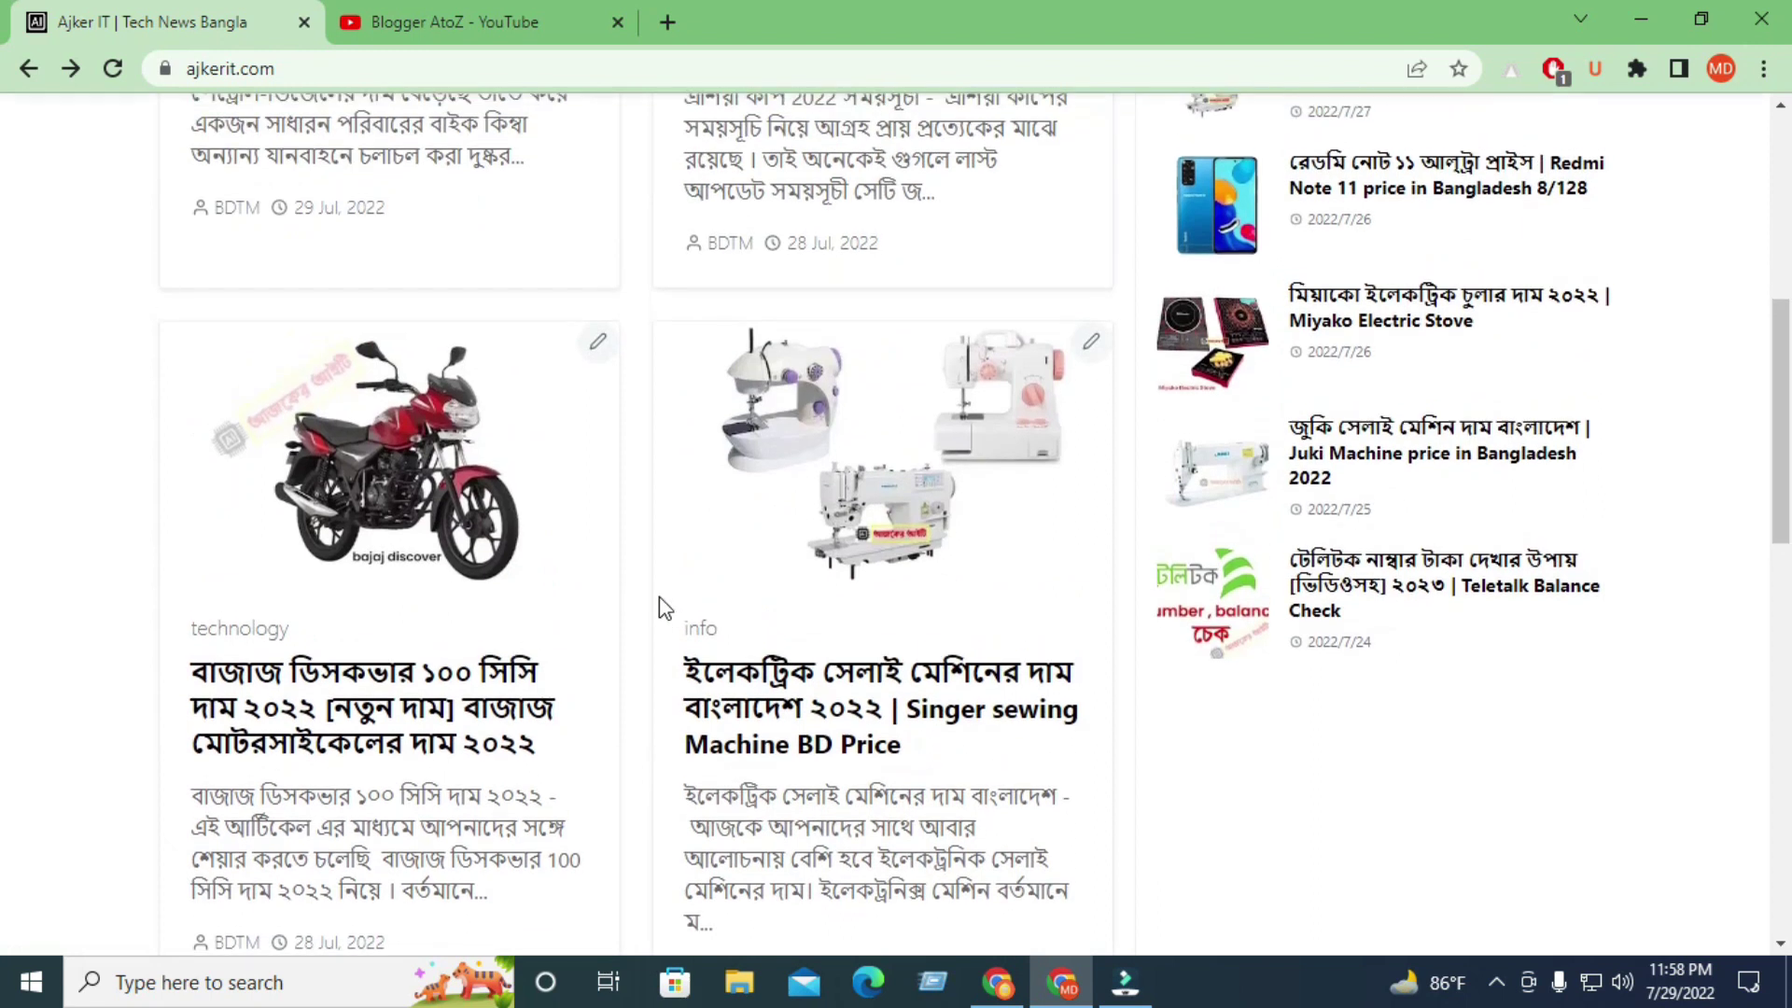
{"action": "scroll", "coordinate": [608, 585], "scroll_direction": "up", "scroll_amount": 1}
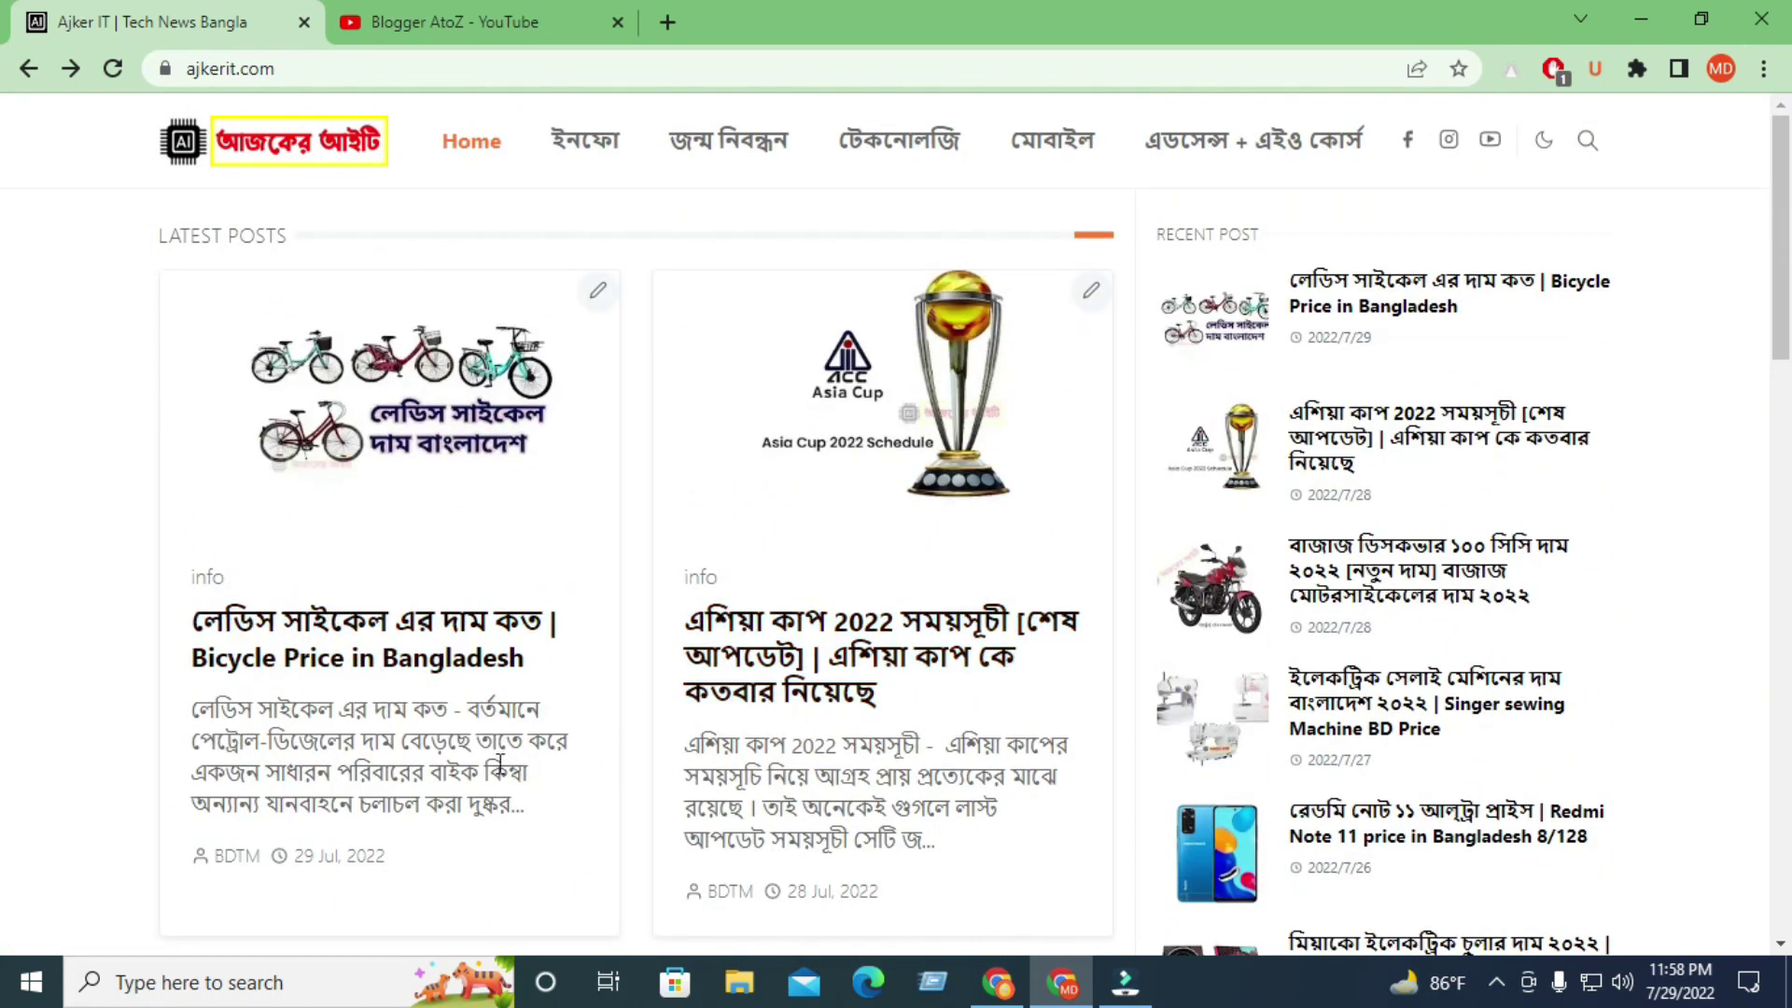
{"action": "left_click_drag", "start_coordinate": [185, 620], "coordinate": [563, 660]}
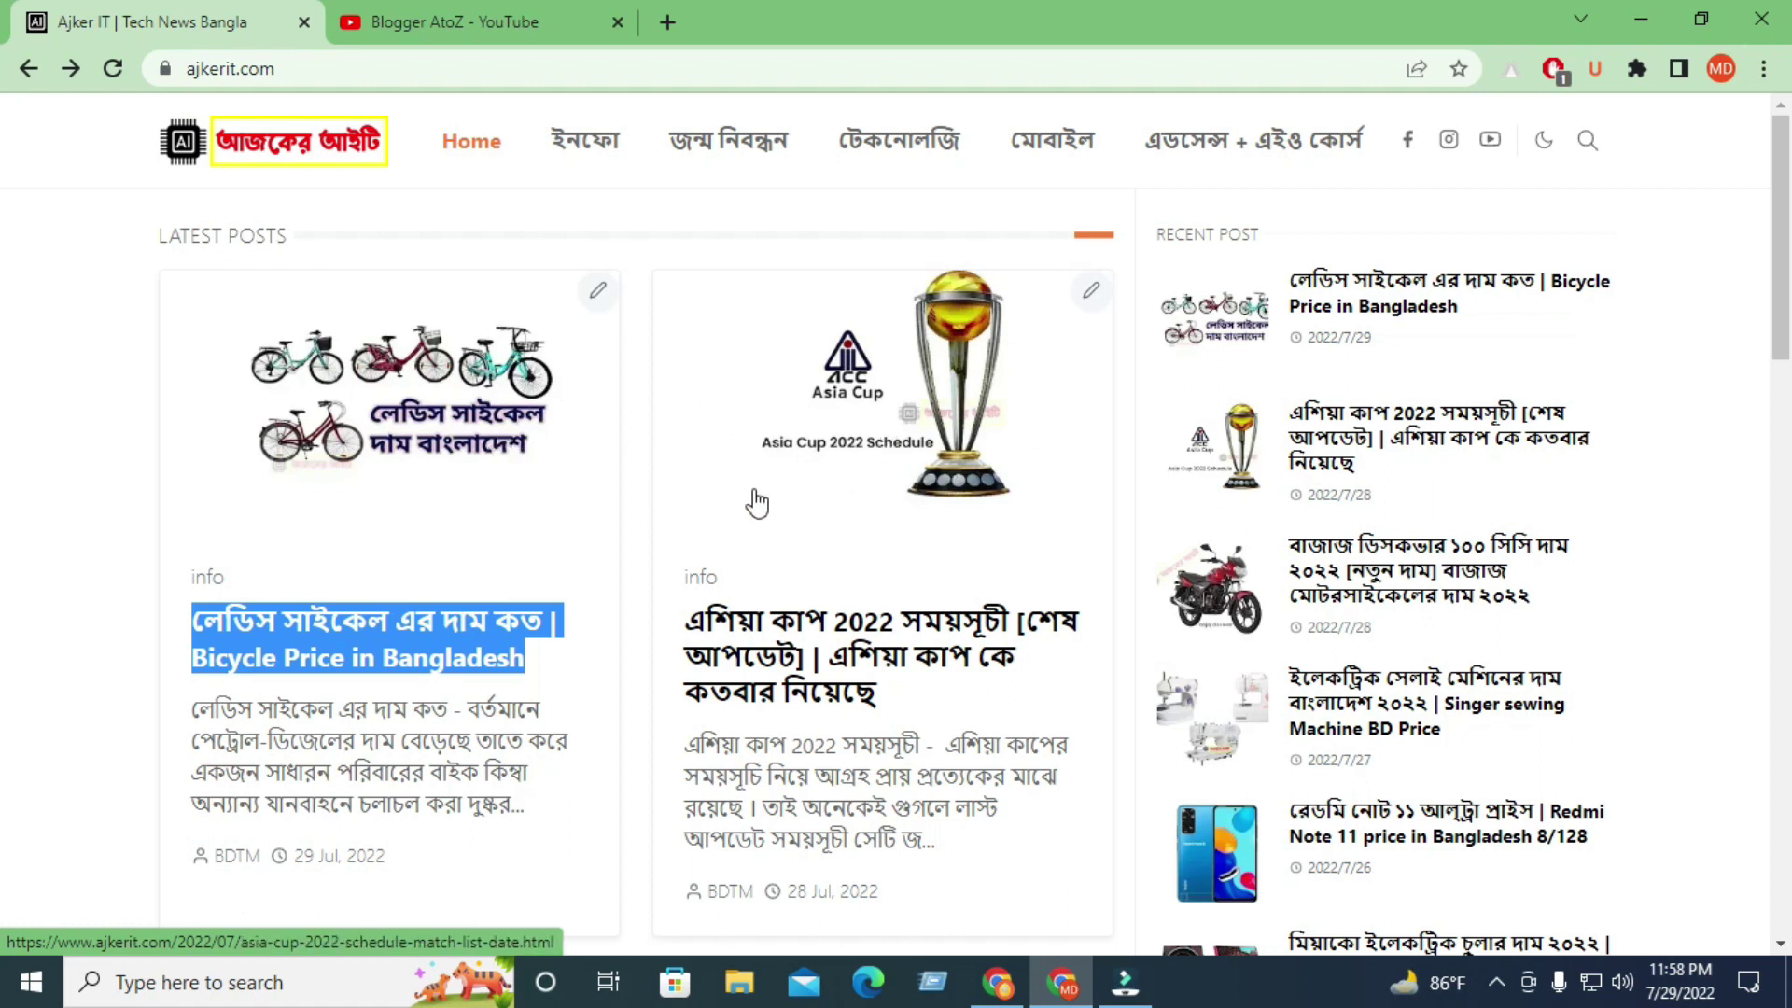
In Google Search Console, view the property types offered for adding a site, and check myflashfilebd.com's submitted sitemaps and overview.
{"action": "left_click", "coordinate": [997, 982]}
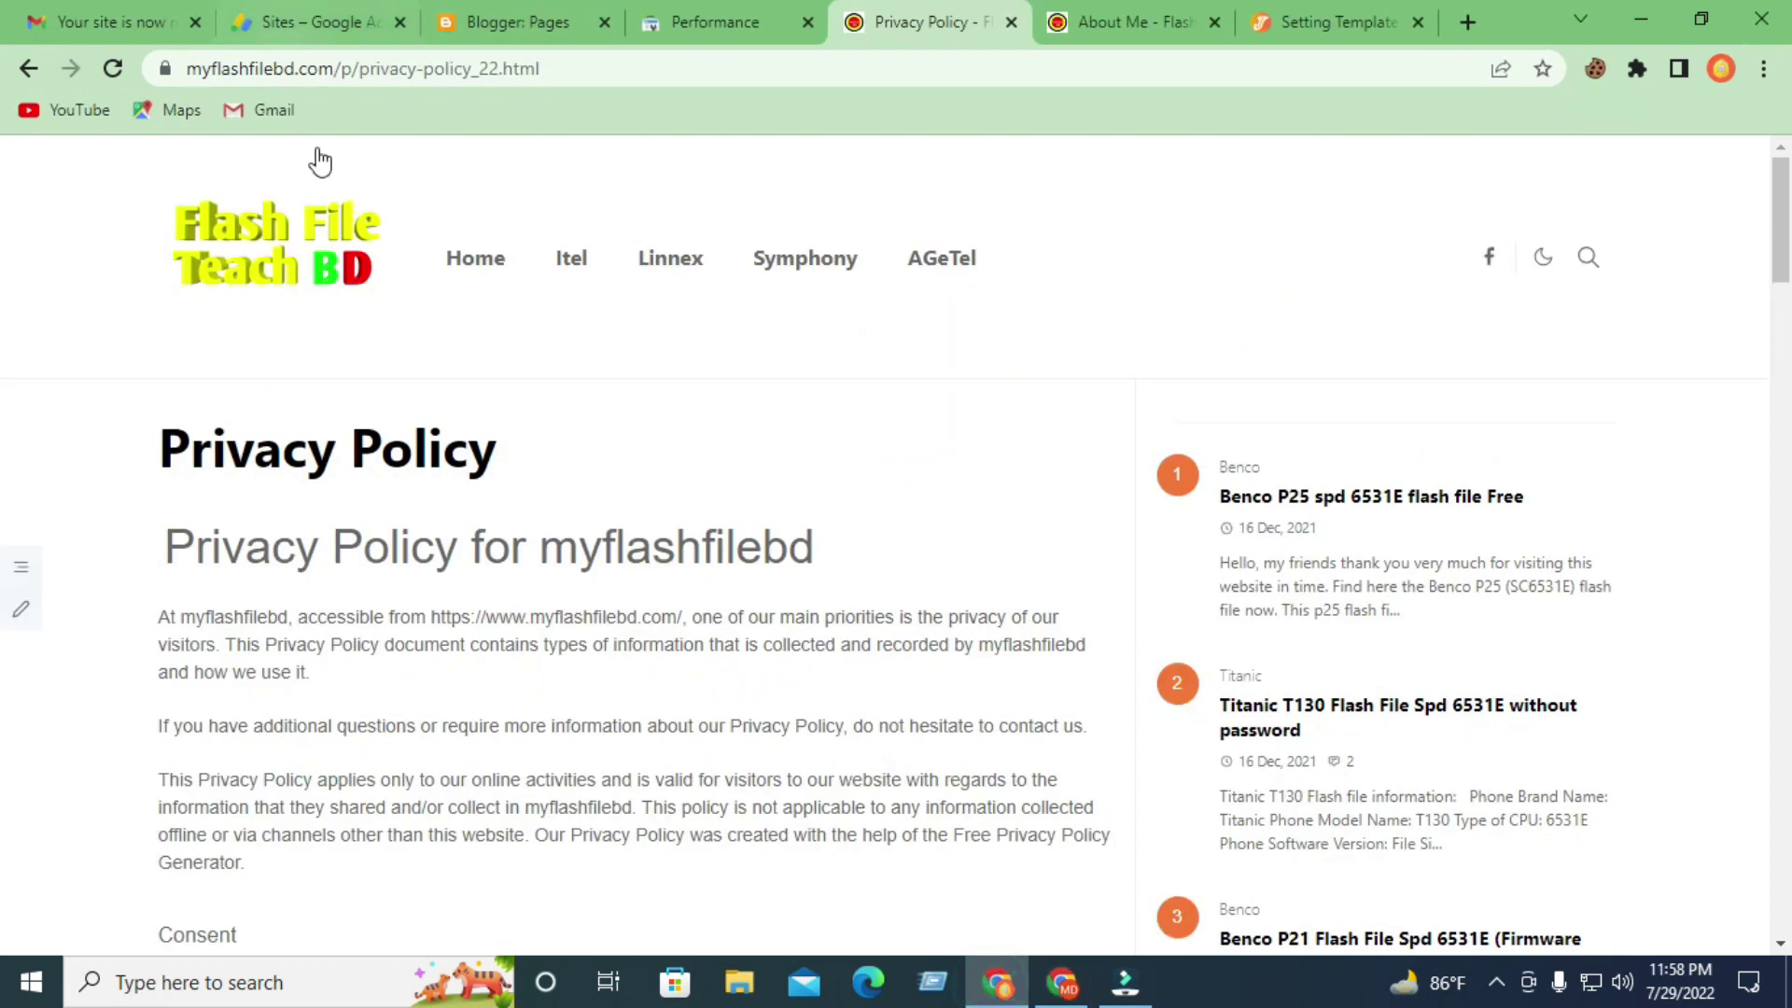
{"action": "left_click", "coordinate": [711, 21]}
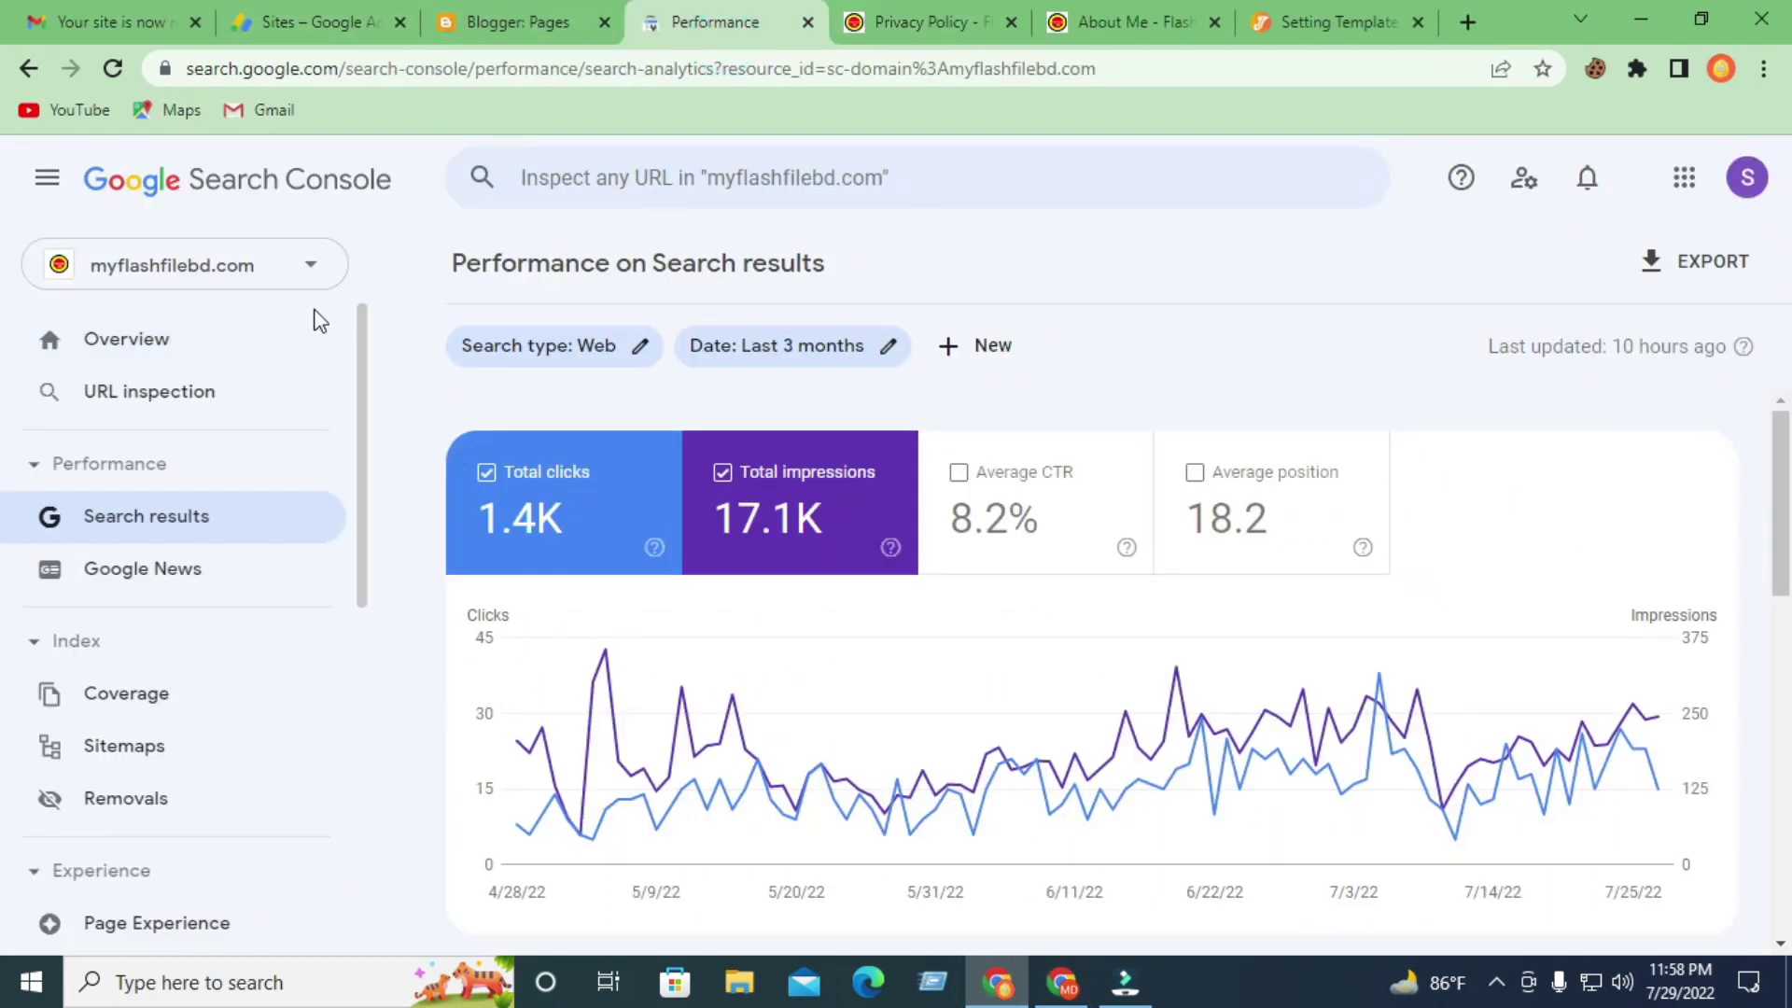
{"action": "left_click", "coordinate": [308, 271]}
{"action": "left_click", "coordinate": [165, 441]}
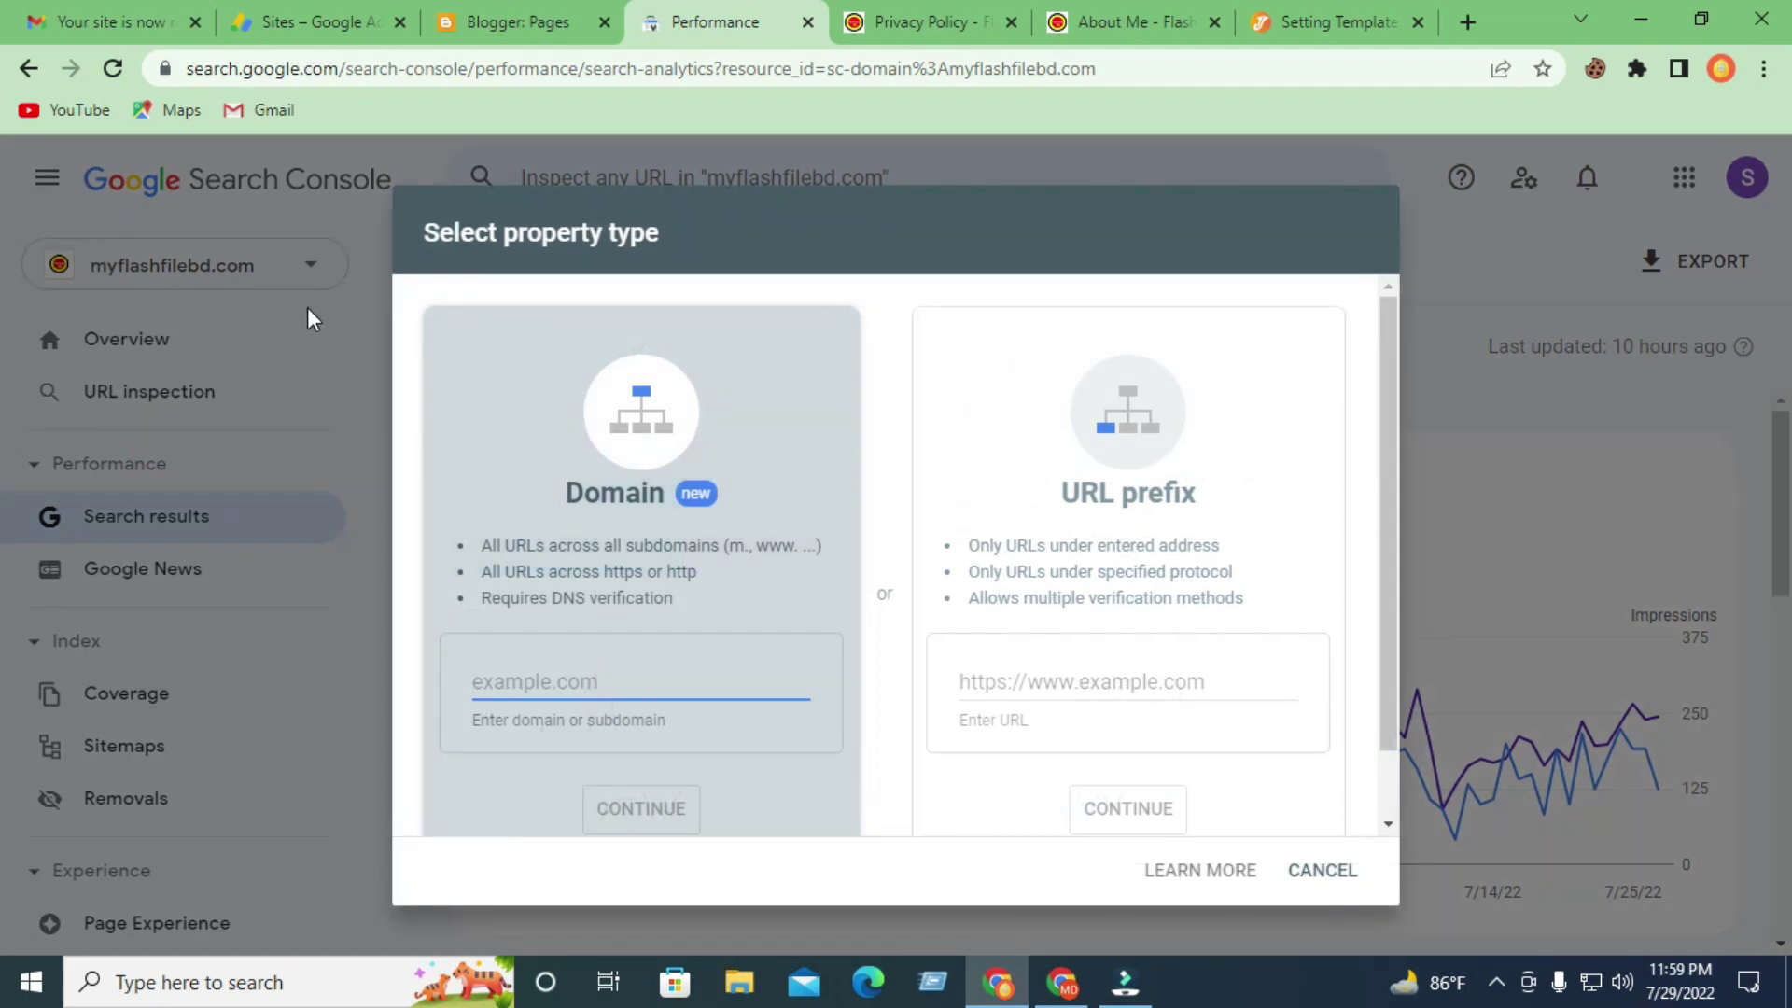
{"action": "left_click", "coordinate": [1353, 882]}
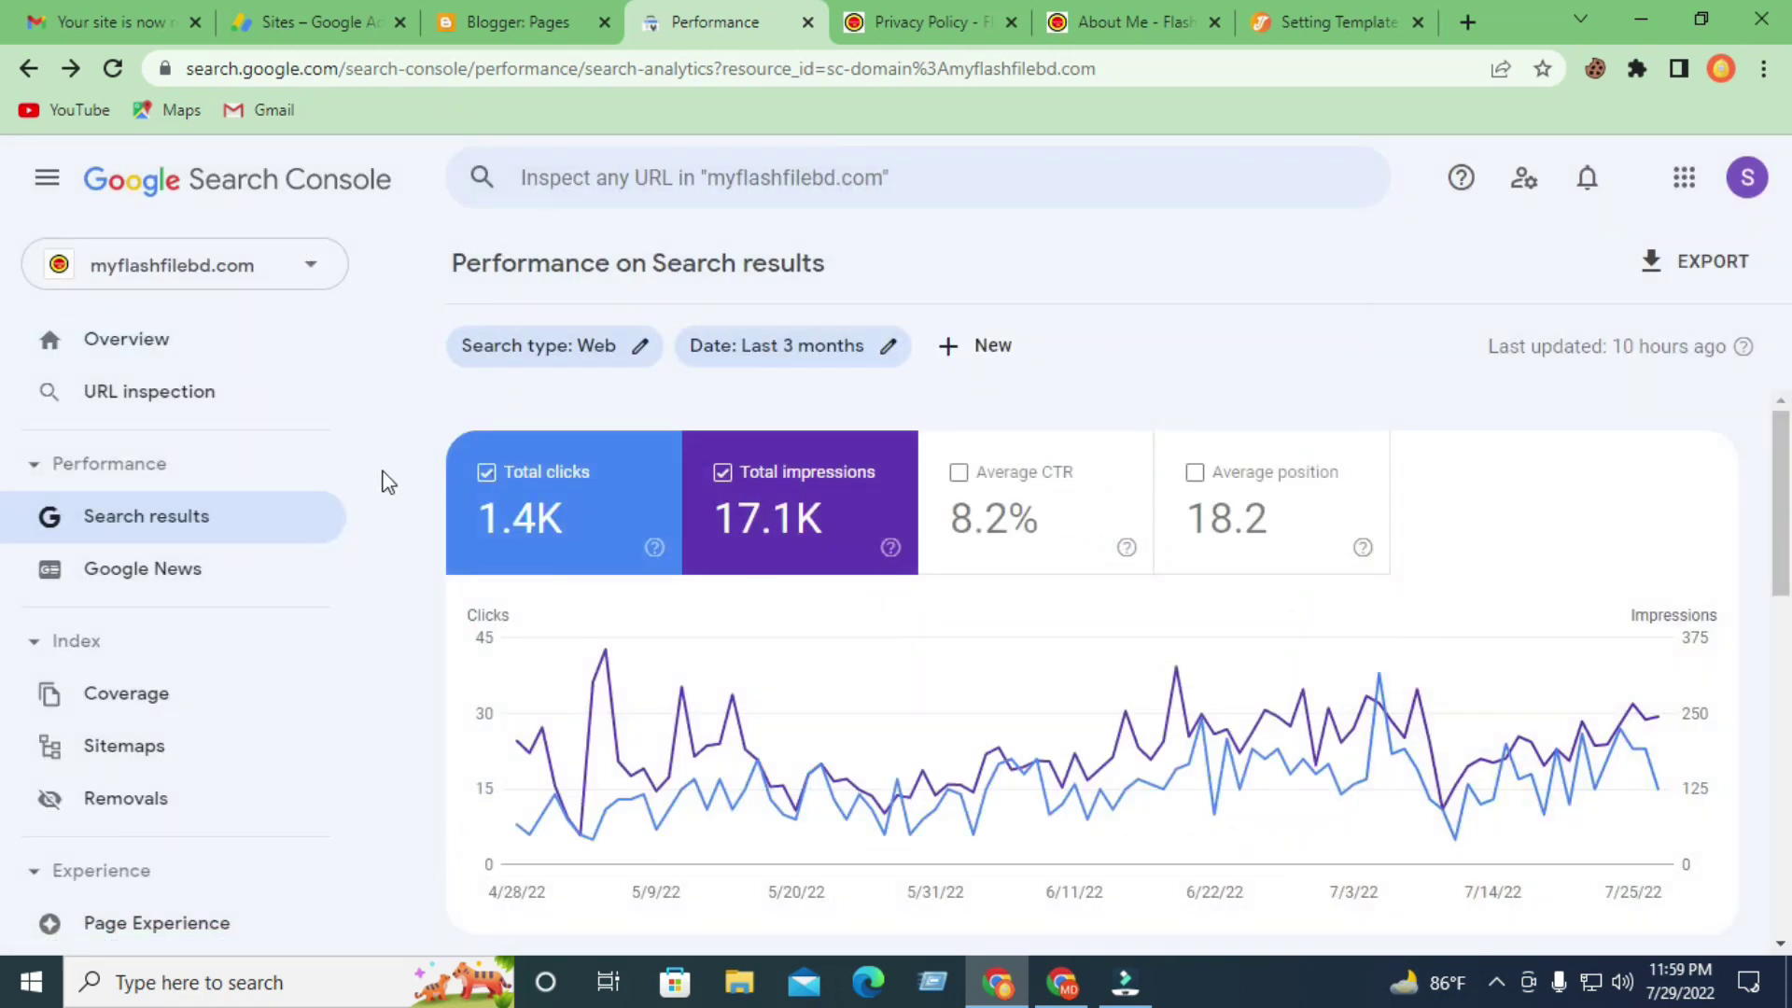
{"action": "left_click", "coordinate": [190, 742]}
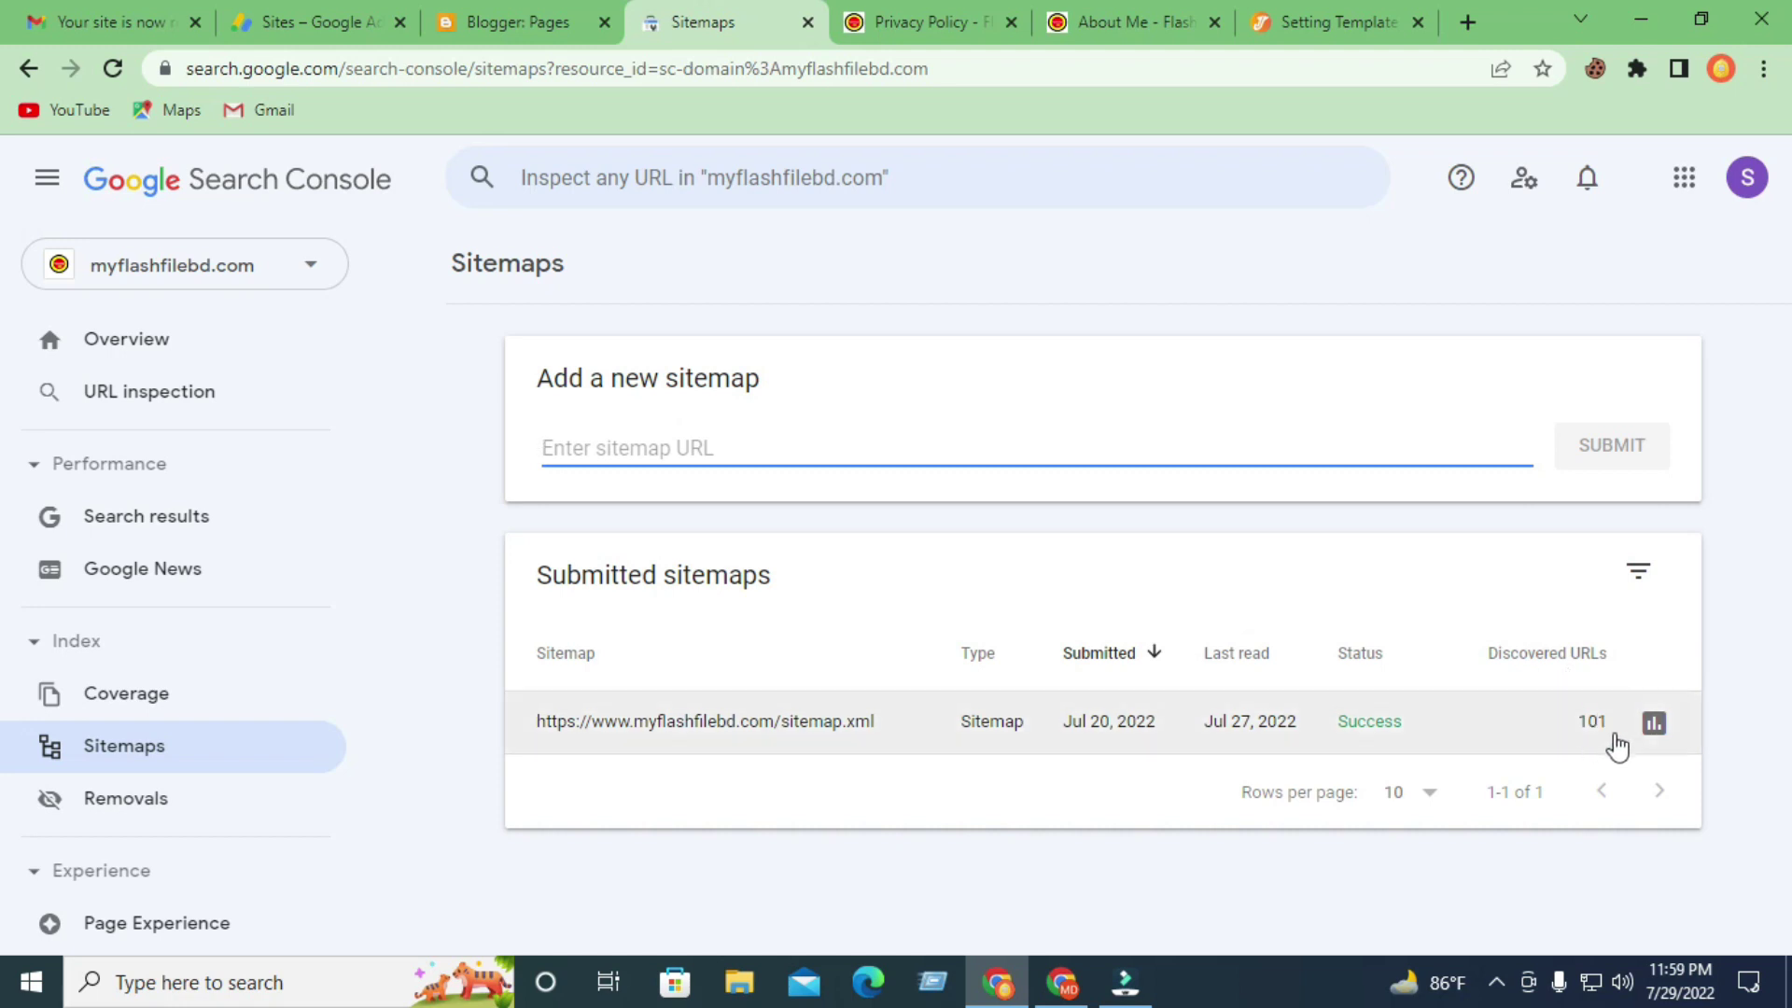
{"action": "left_click", "coordinate": [147, 347]}
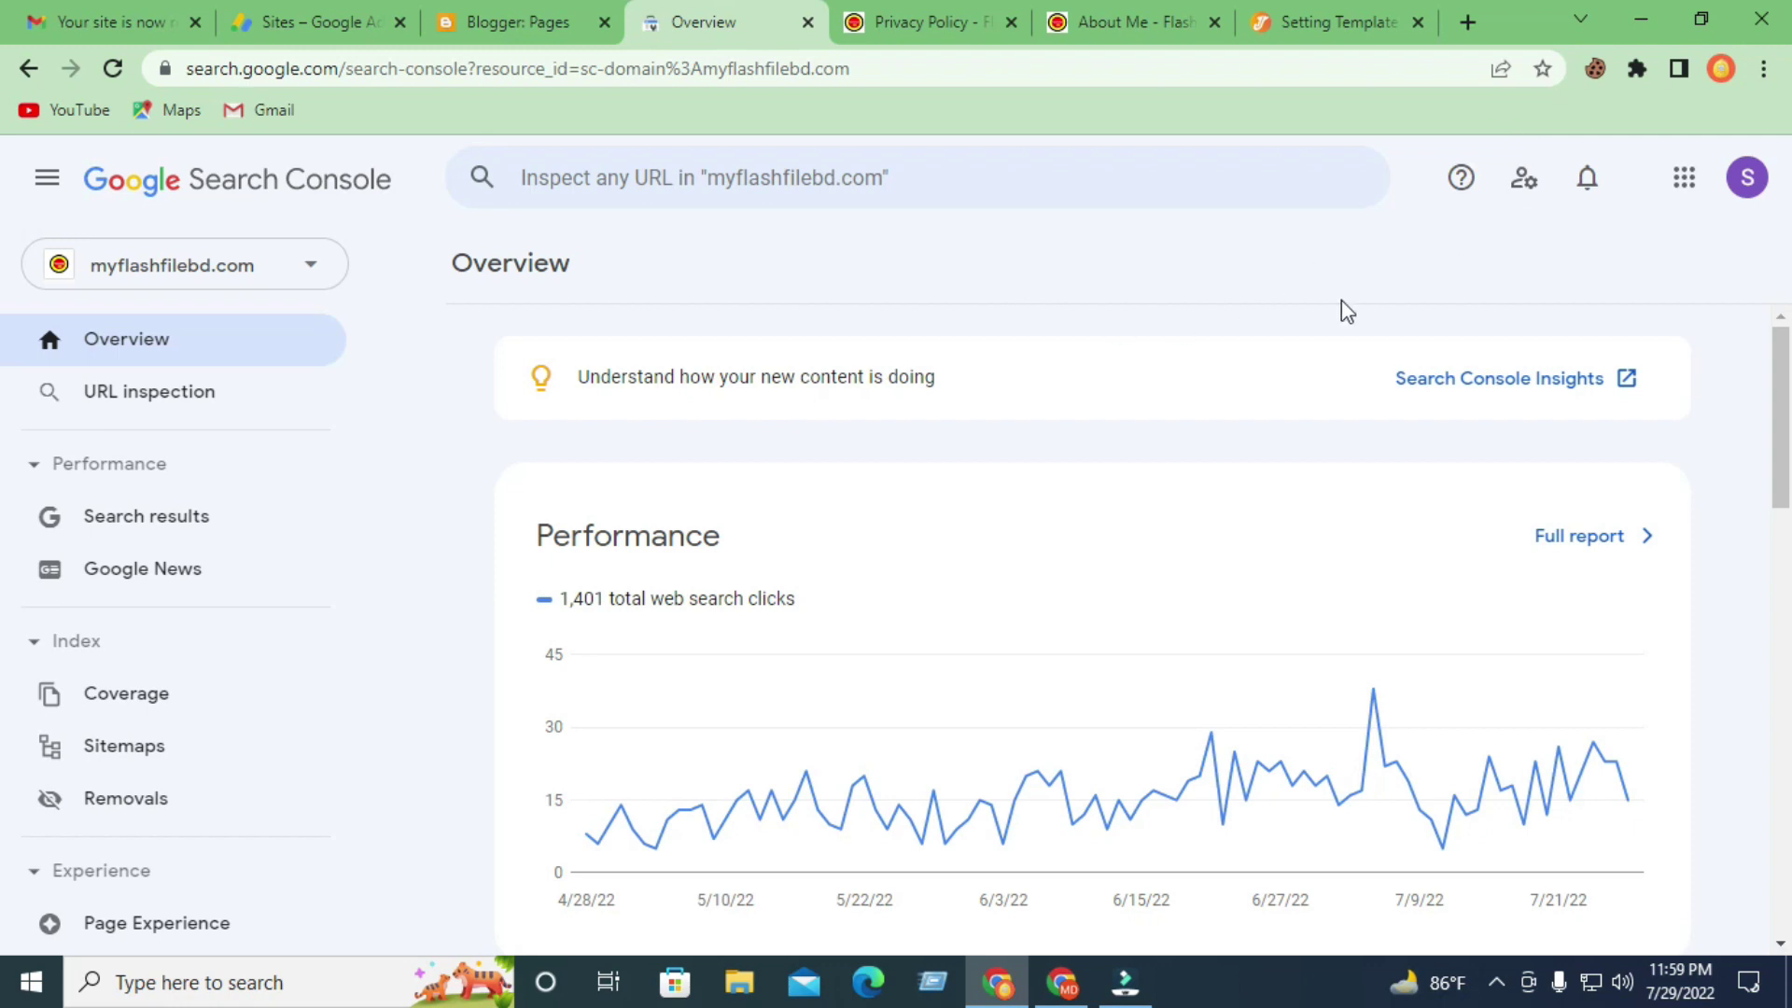
View the uploaded videos of the Blogger AtoZ YouTube channel, and return to the ajkerit.com home page.
{"action": "left_click", "coordinate": [1061, 982]}
{"action": "left_click", "coordinate": [466, 23]}
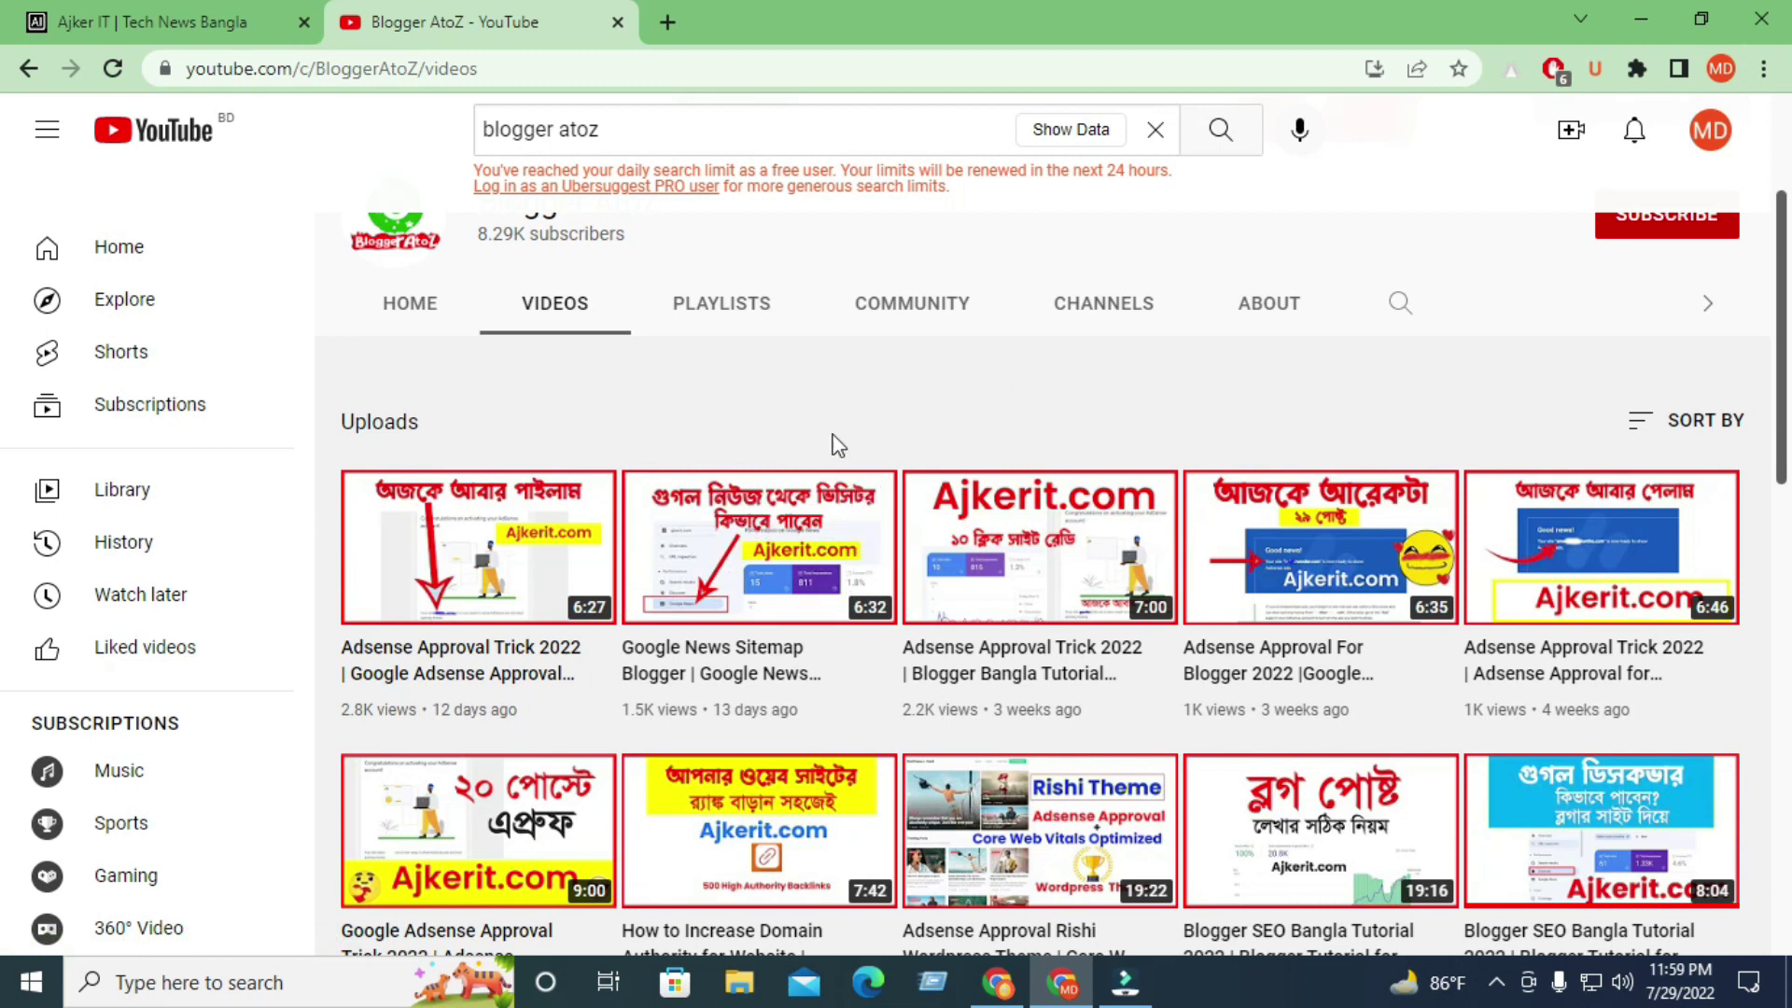
{"action": "left_click", "coordinate": [998, 982]}
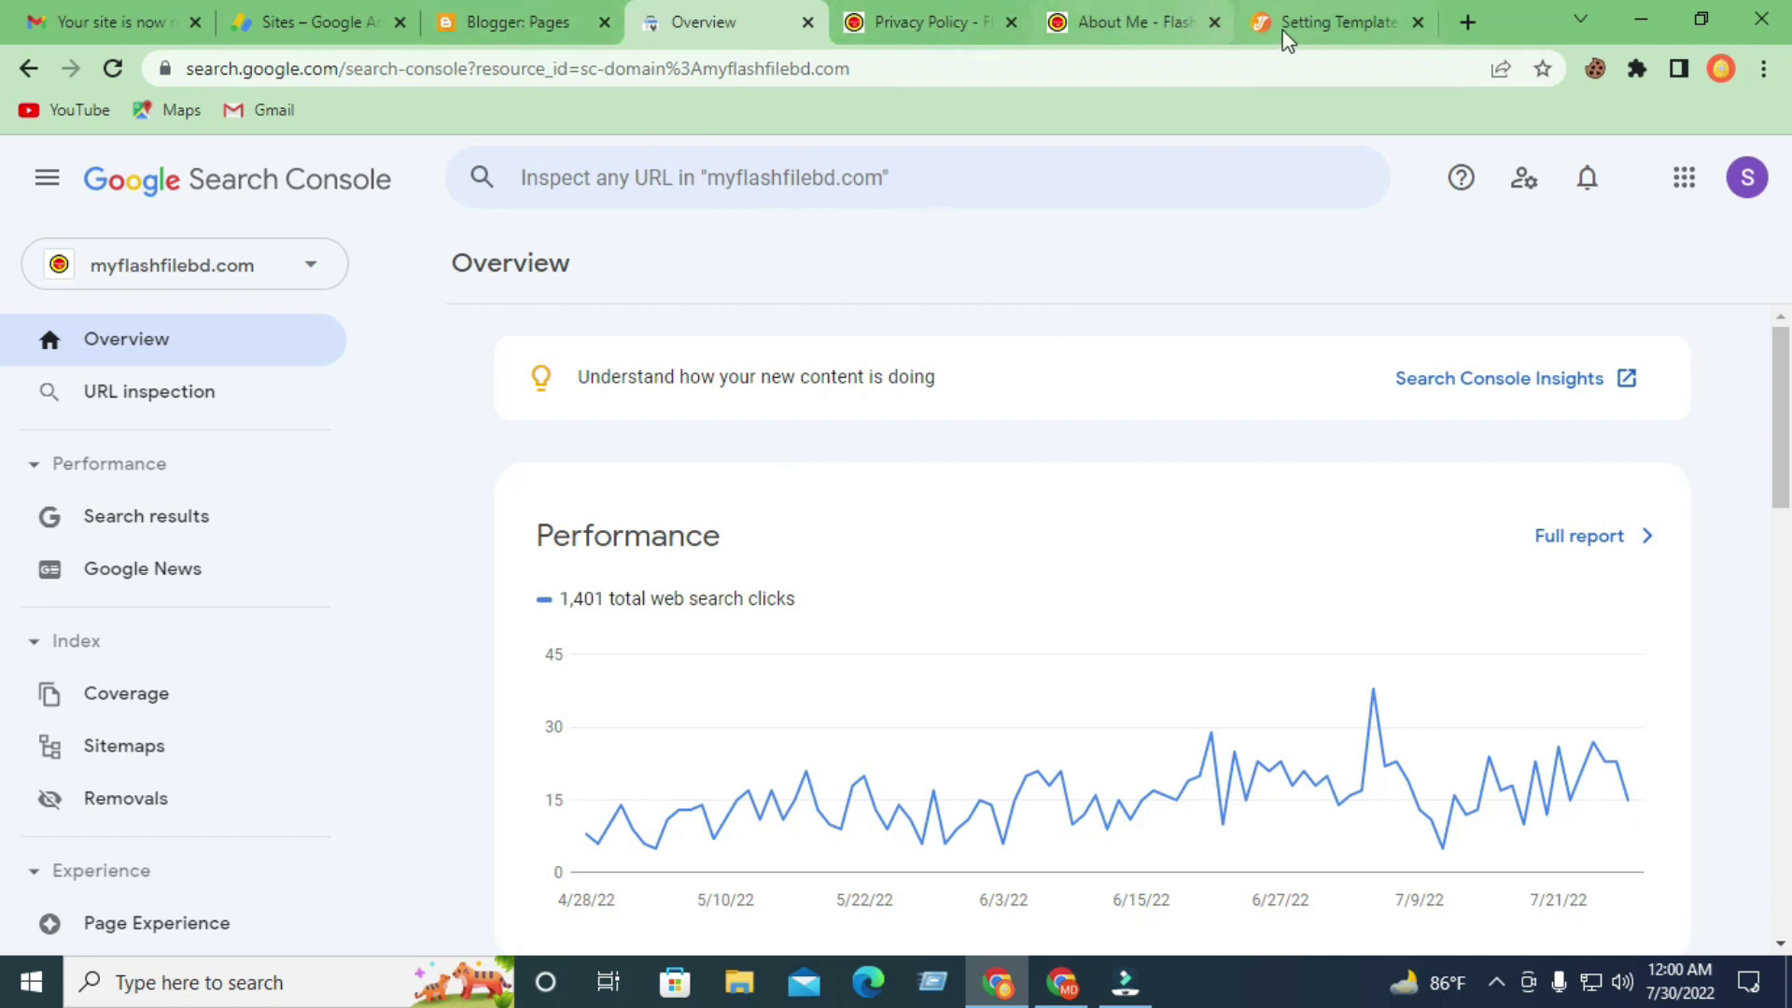
{"action": "left_click", "coordinate": [1061, 982]}
{"action": "left_click", "coordinate": [280, 26]}
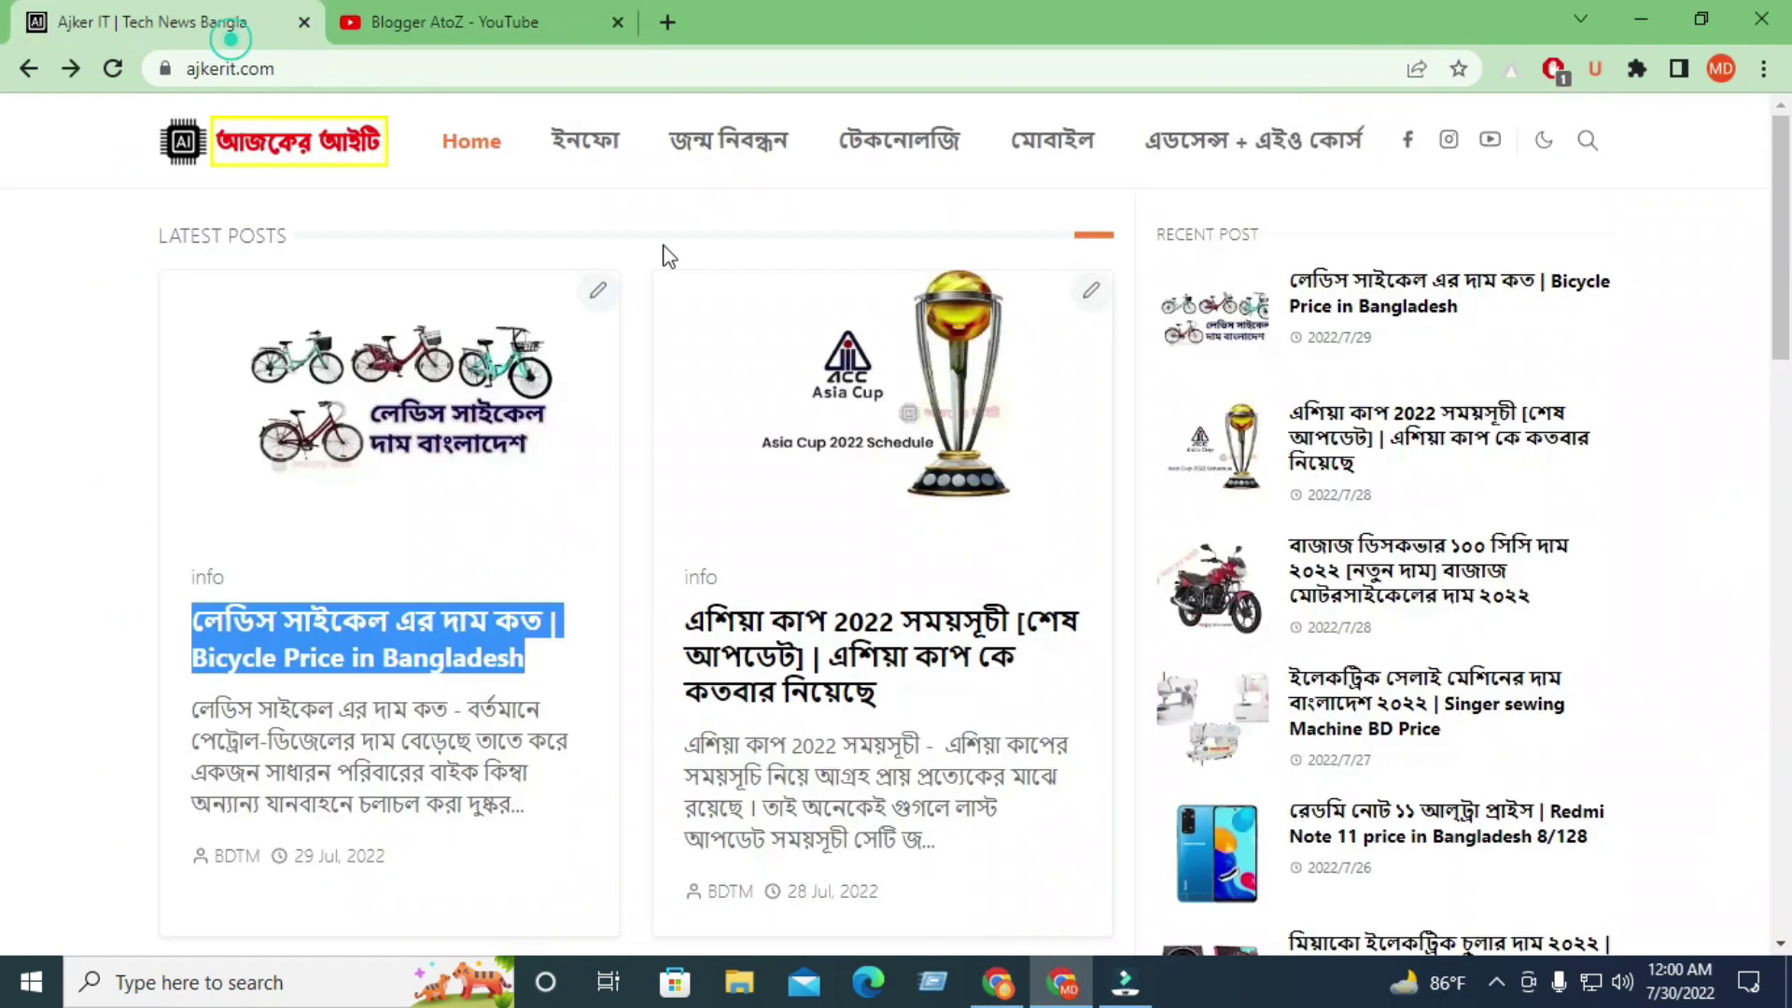